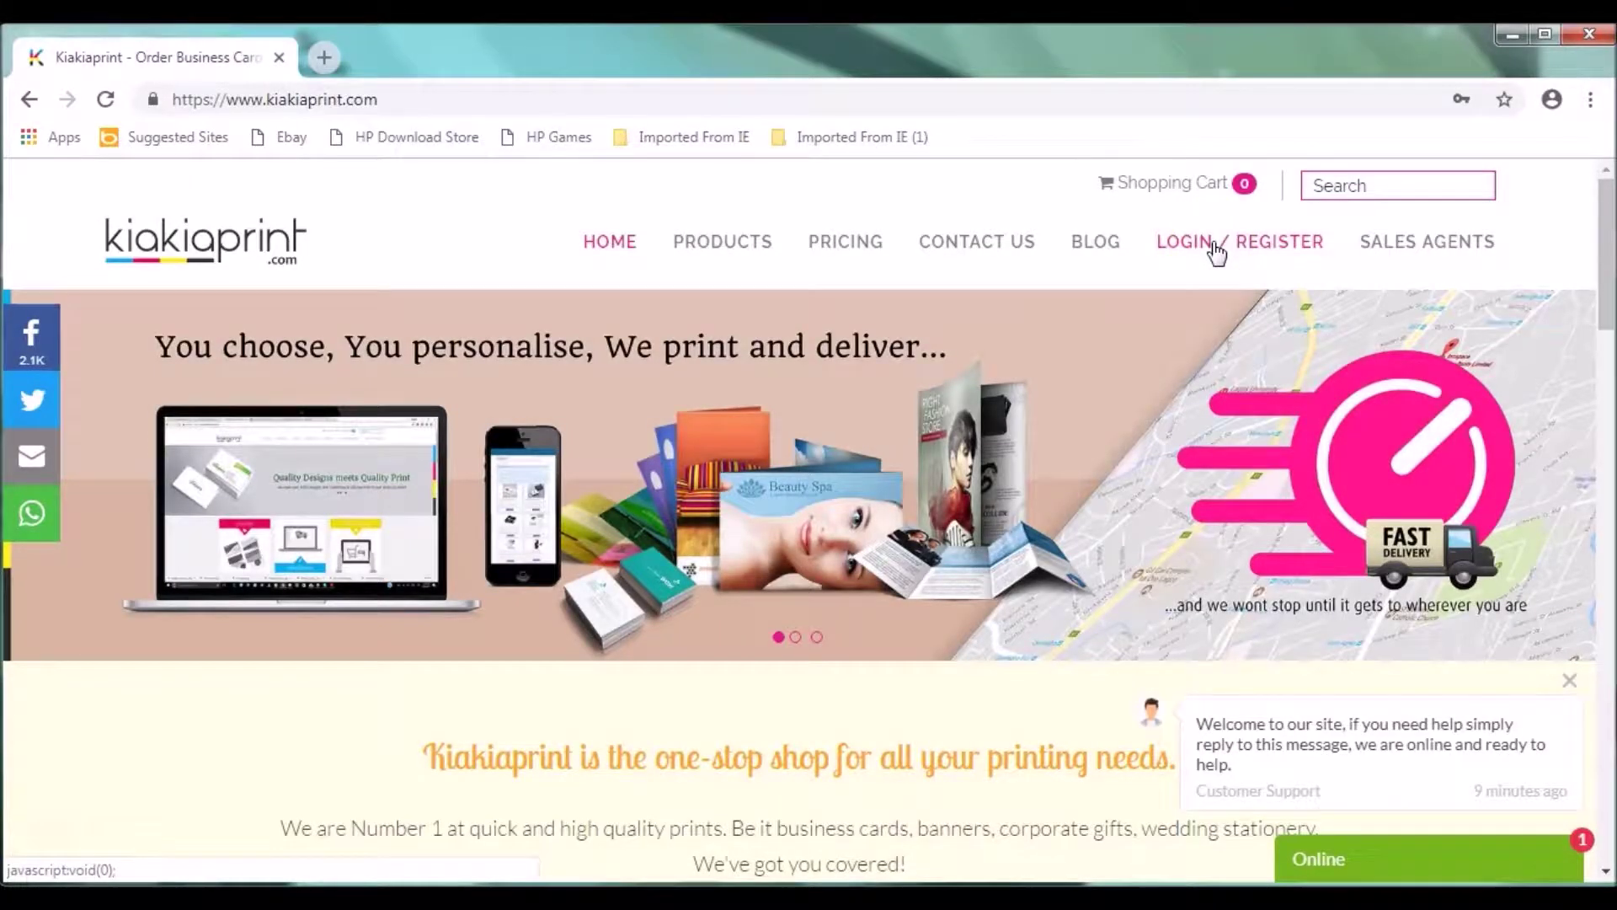
Step: Open the sign-in form and replace the autofilled username with the saved account e-mail
left_click(1216, 251)
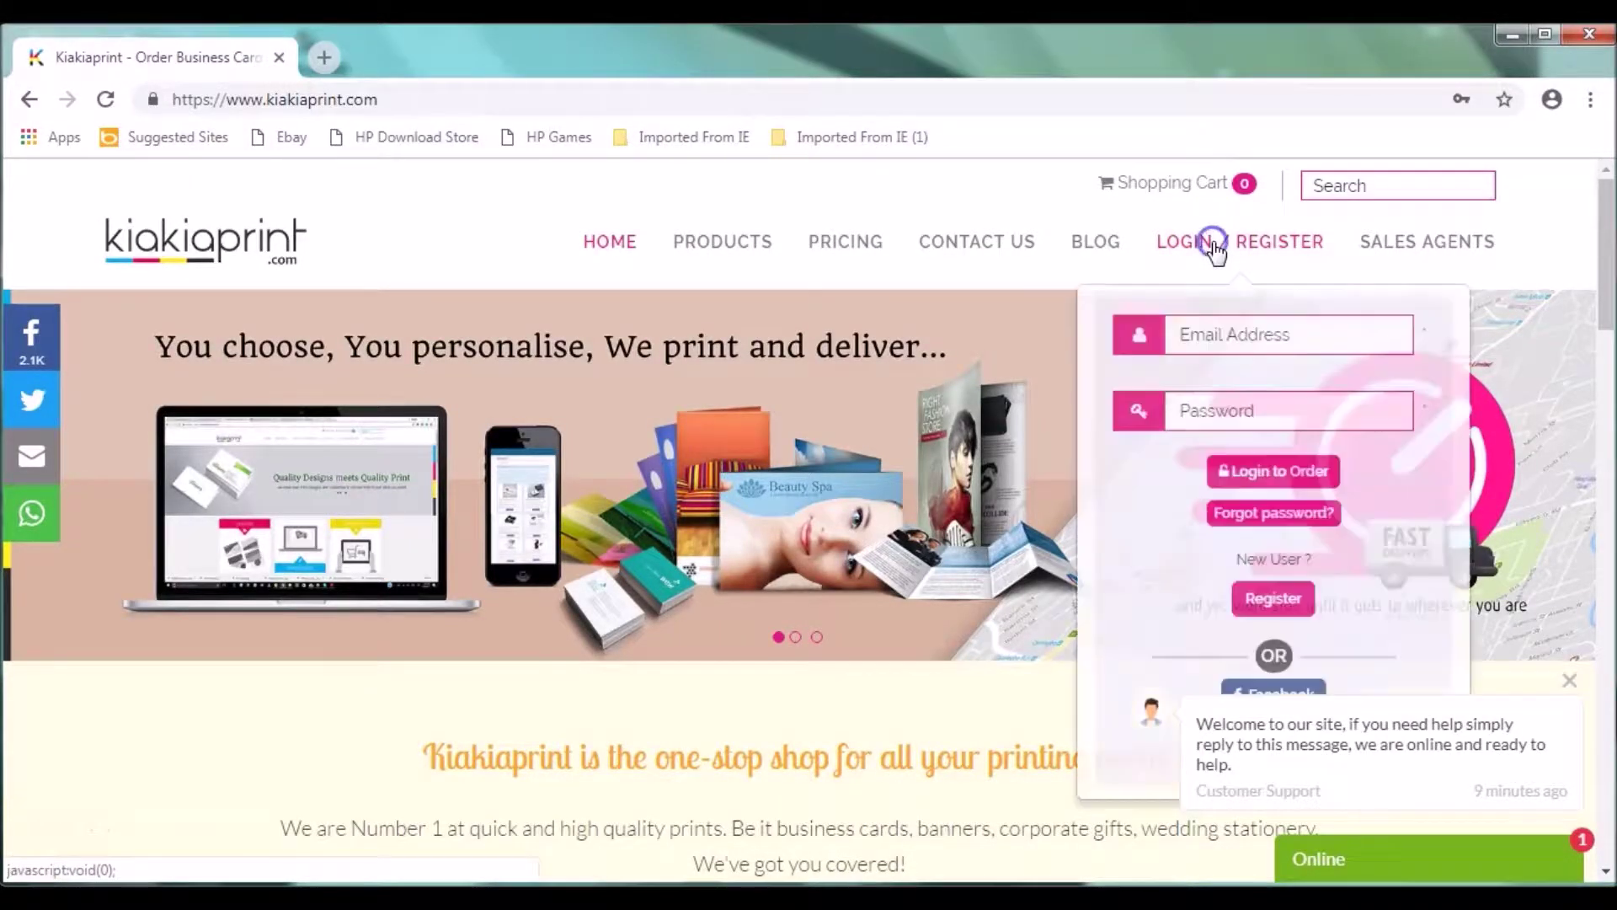
left_click(1279, 337)
key("BackSpace")
key("BackSpace")
key("BackSpace")
key("BackSpace")
key("BackSpace")
key("BackSpace")
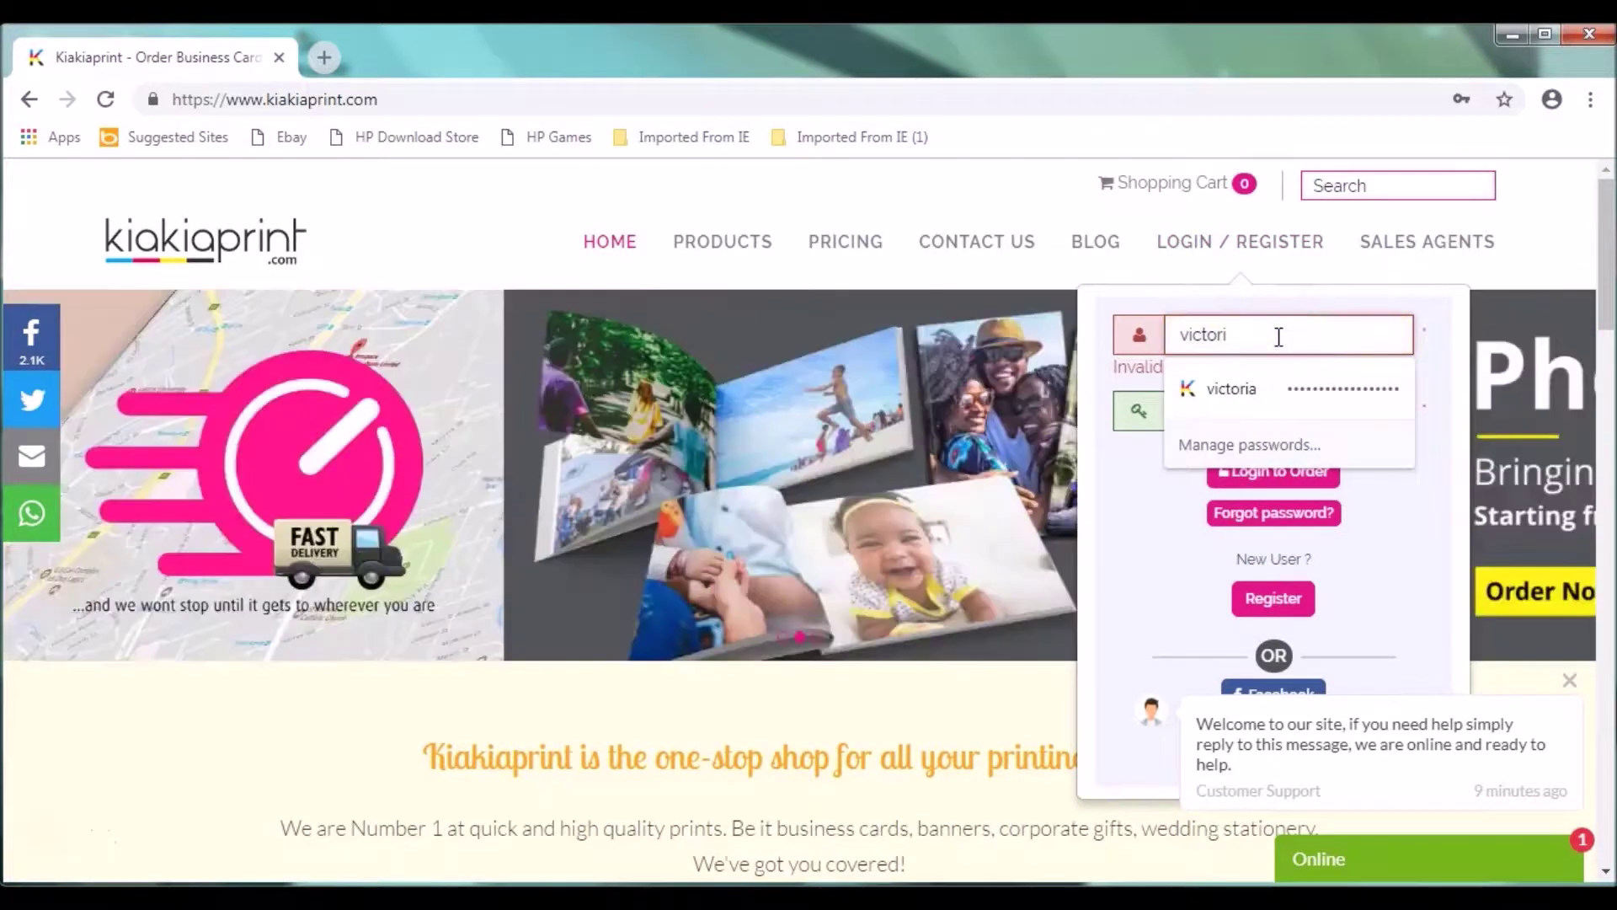
type("kadi")
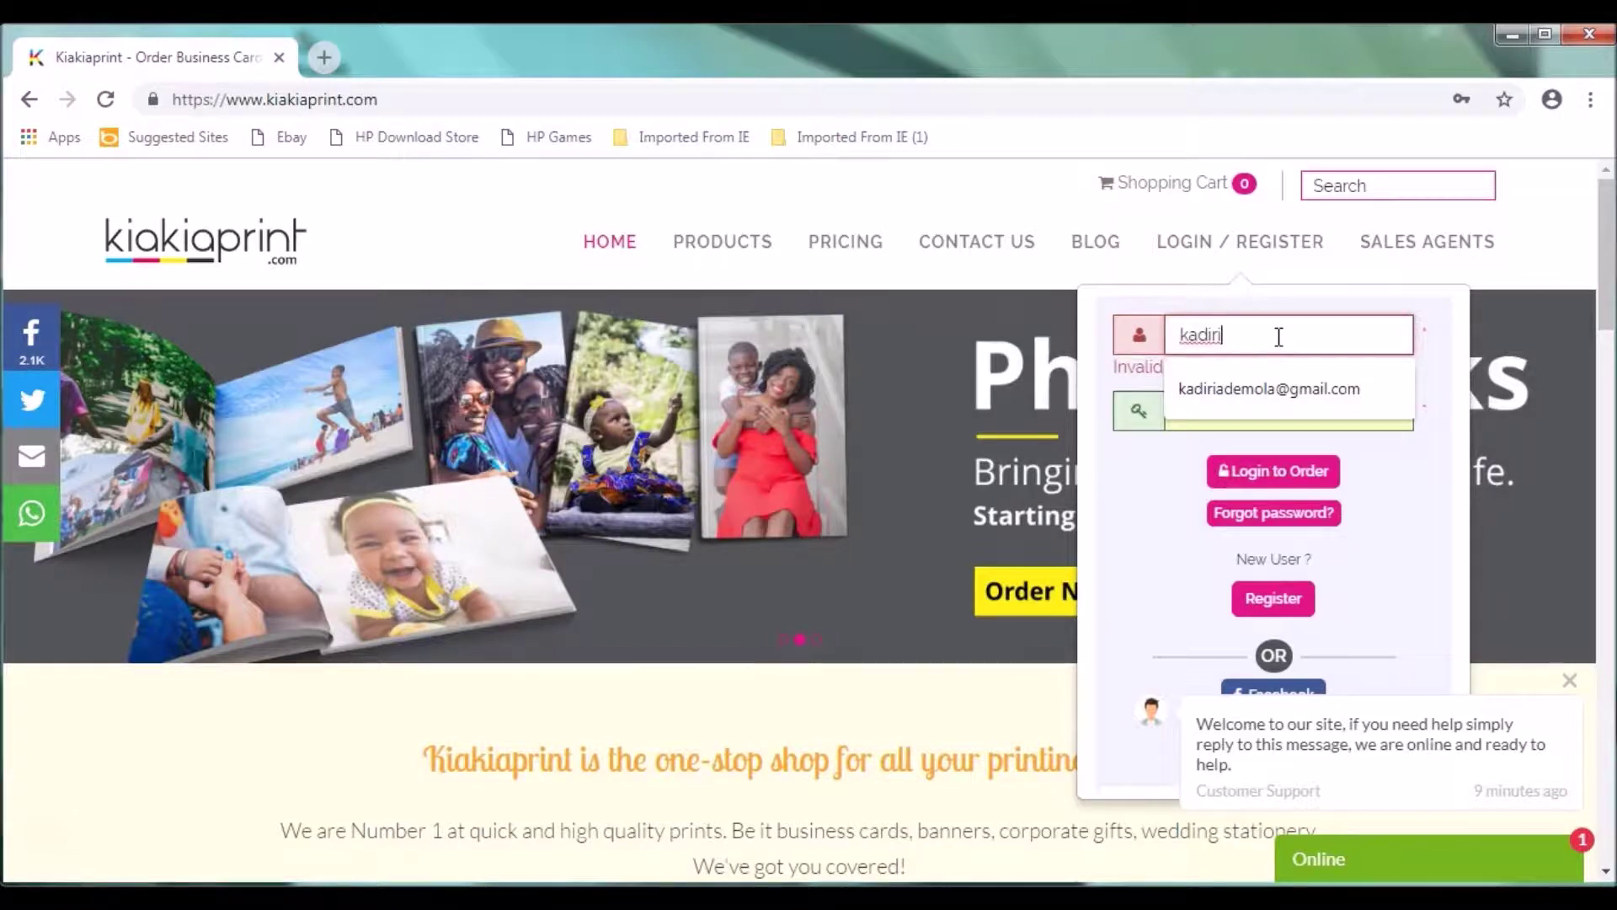
left_click(1258, 395)
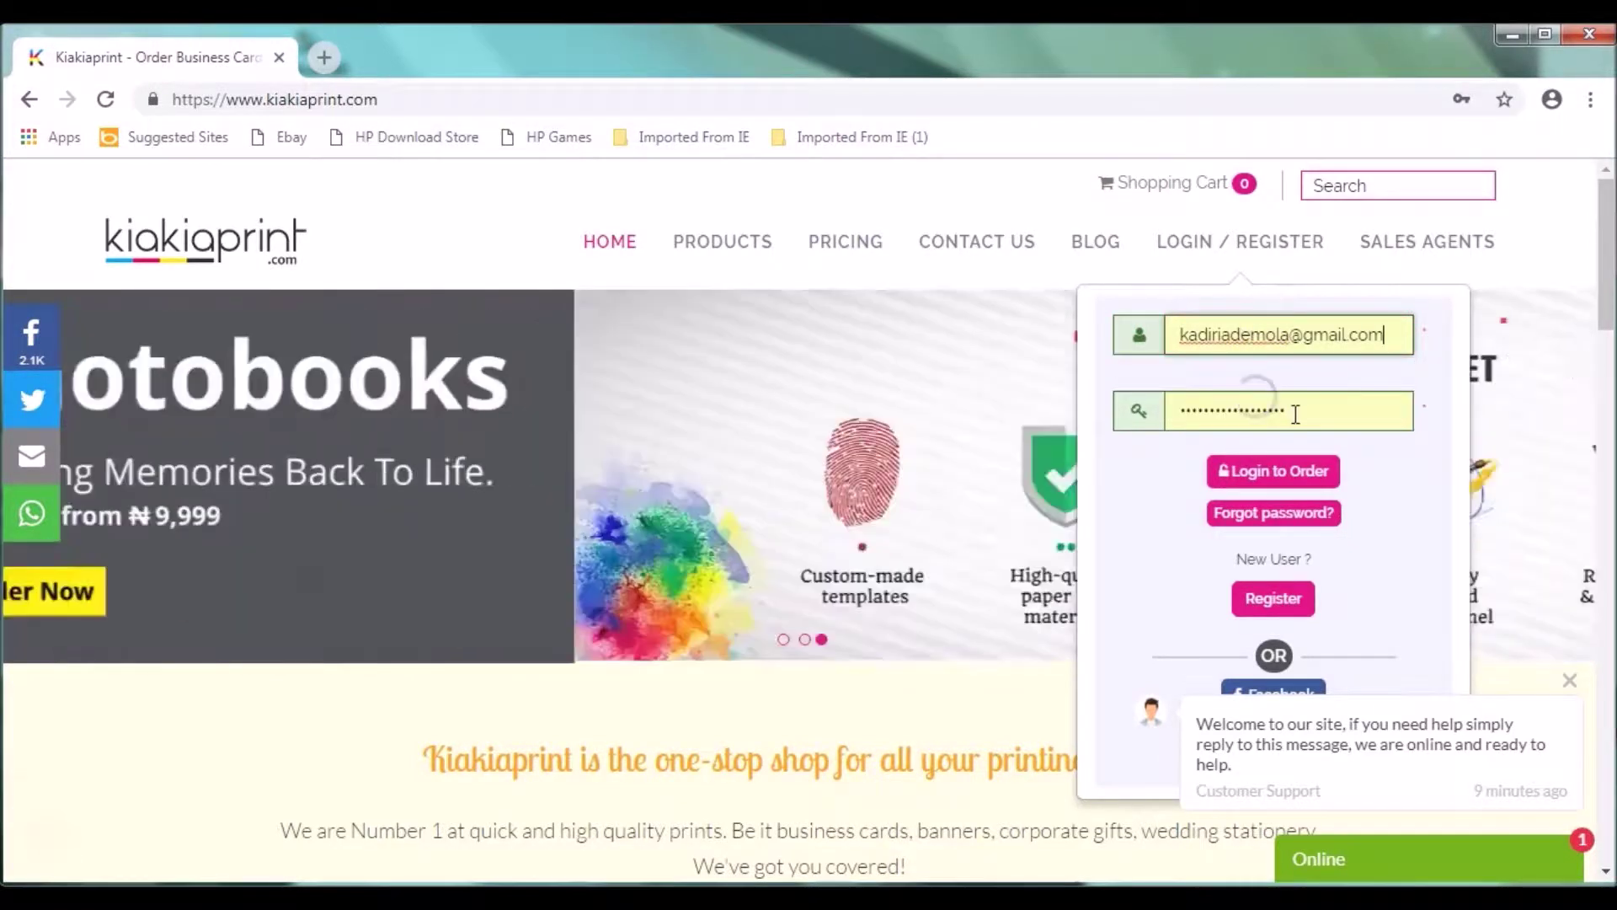
Step: Re-enter the account password and submit the login
left_click(1295, 413)
key("BackSpace")
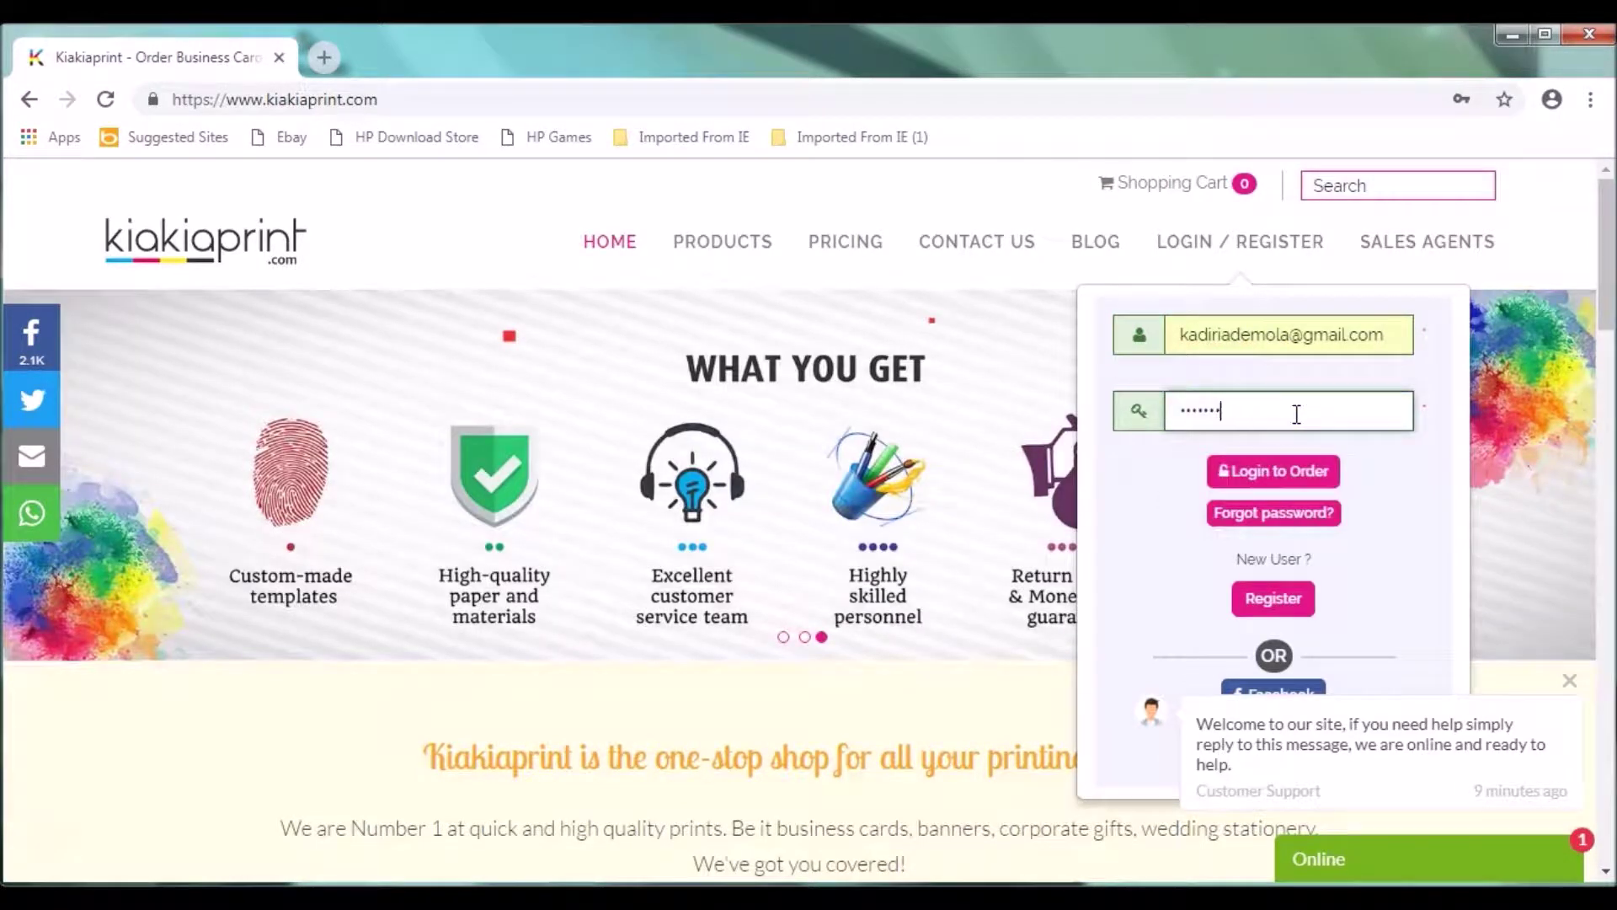
key("BackSpace")
key("BackSpace")
key("BackSpace")
key("BackSpace")
key("BackSpace")
key("BackSpace")
key("BackSpace")
type("•••••••••••")
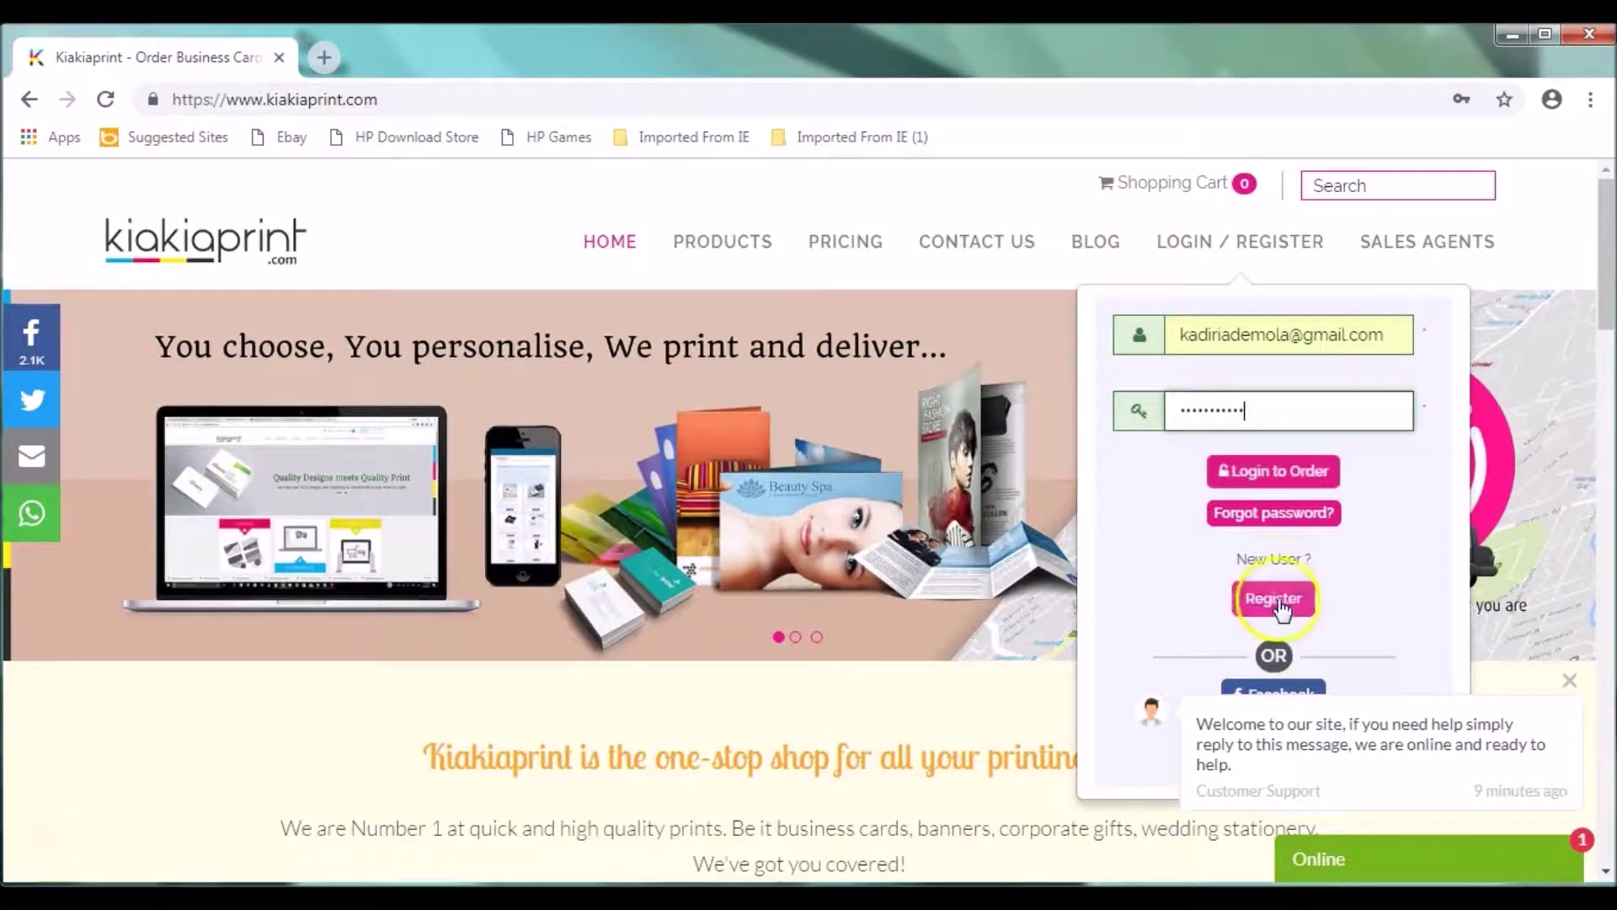
left_click(1293, 481)
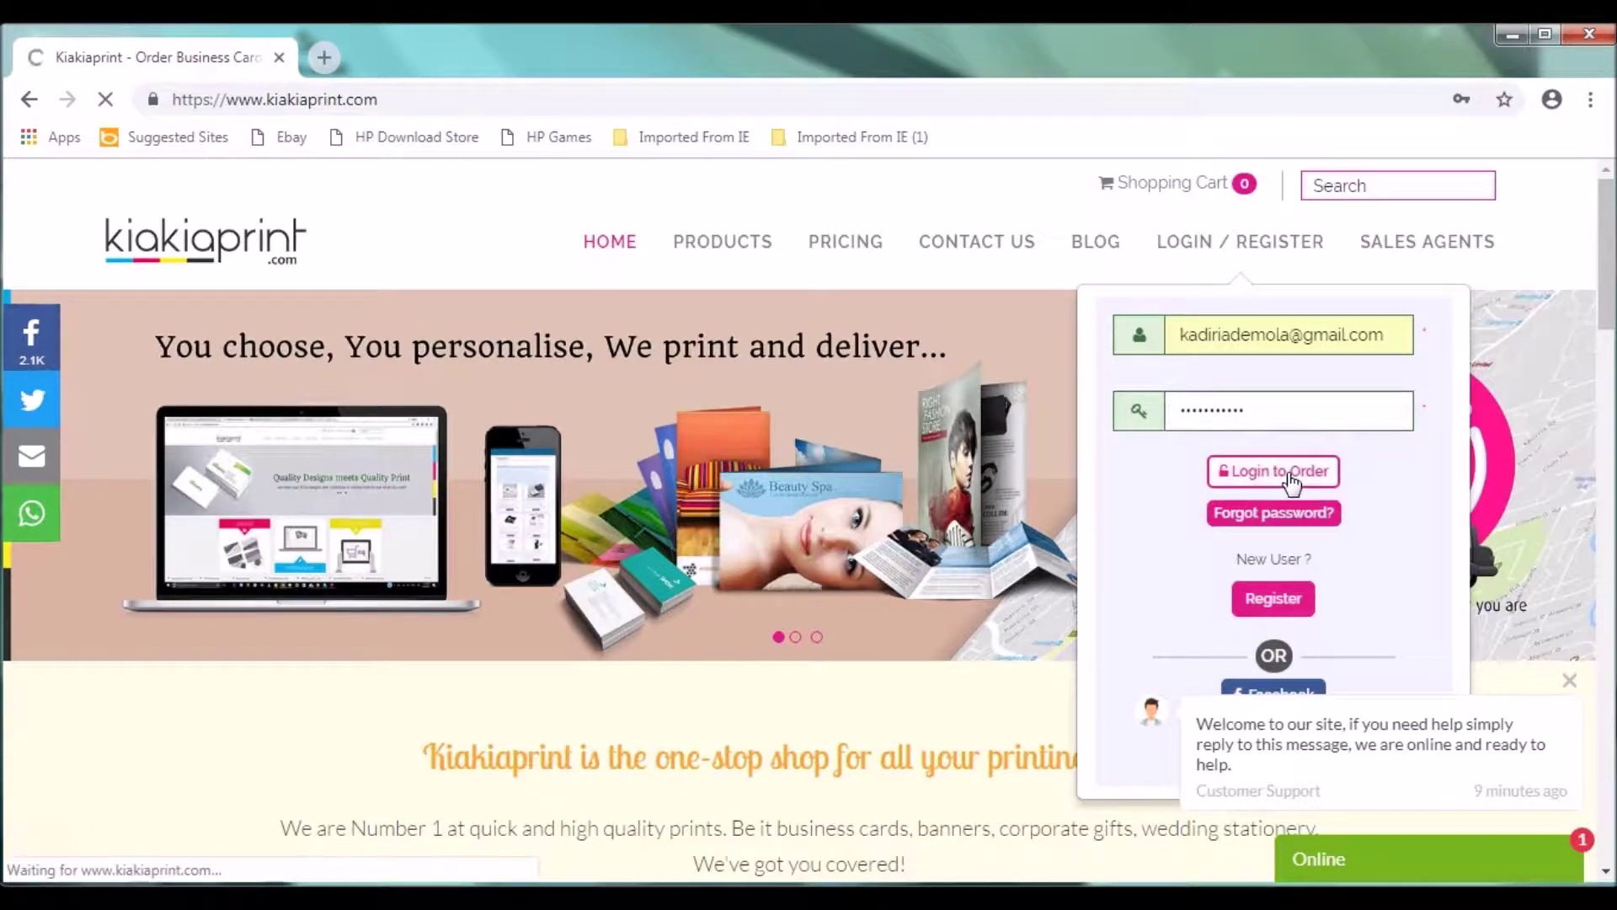
Step: Open the Photobooks catalogue from the PRODUCTS menu and scroll to the product cards
mouse_move(761, 242)
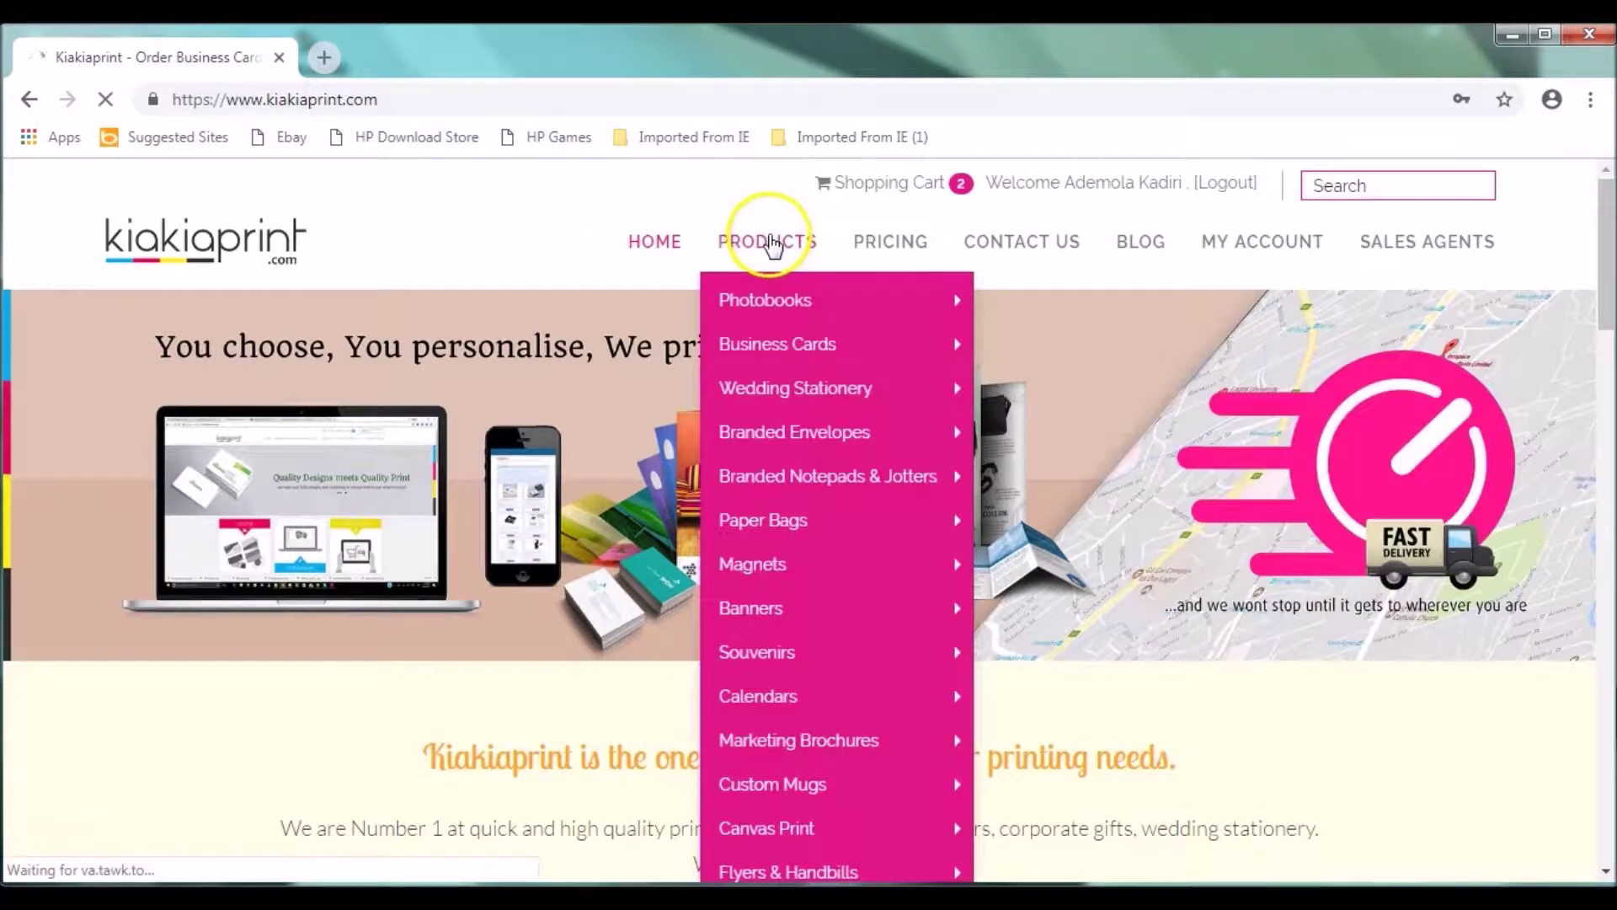
mouse_move(786, 289)
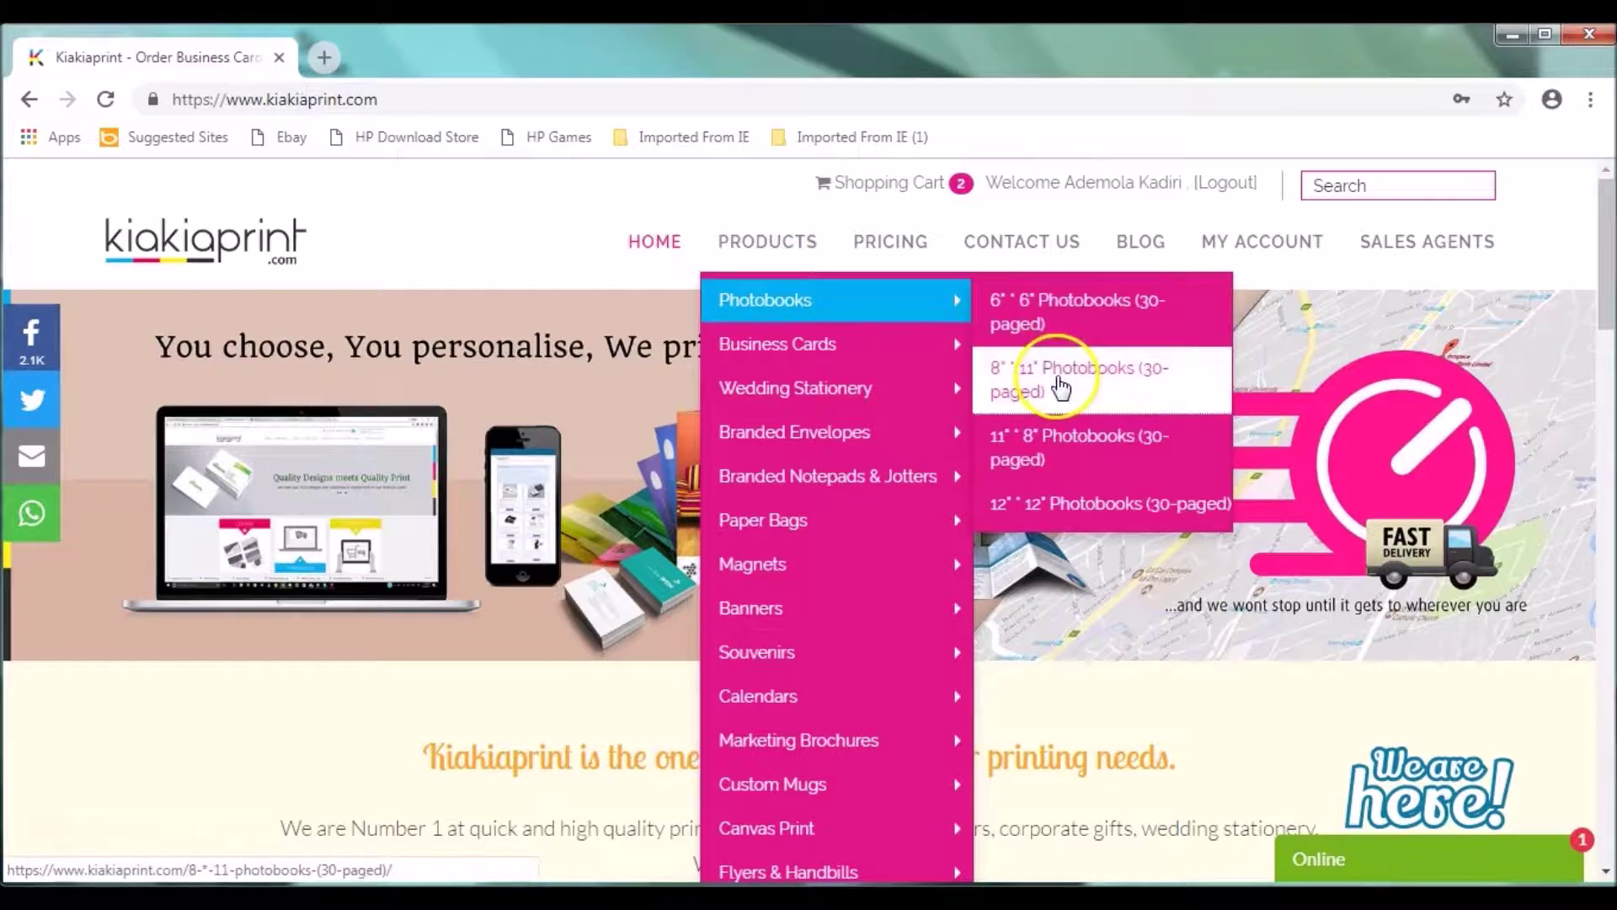
left_click(799, 312)
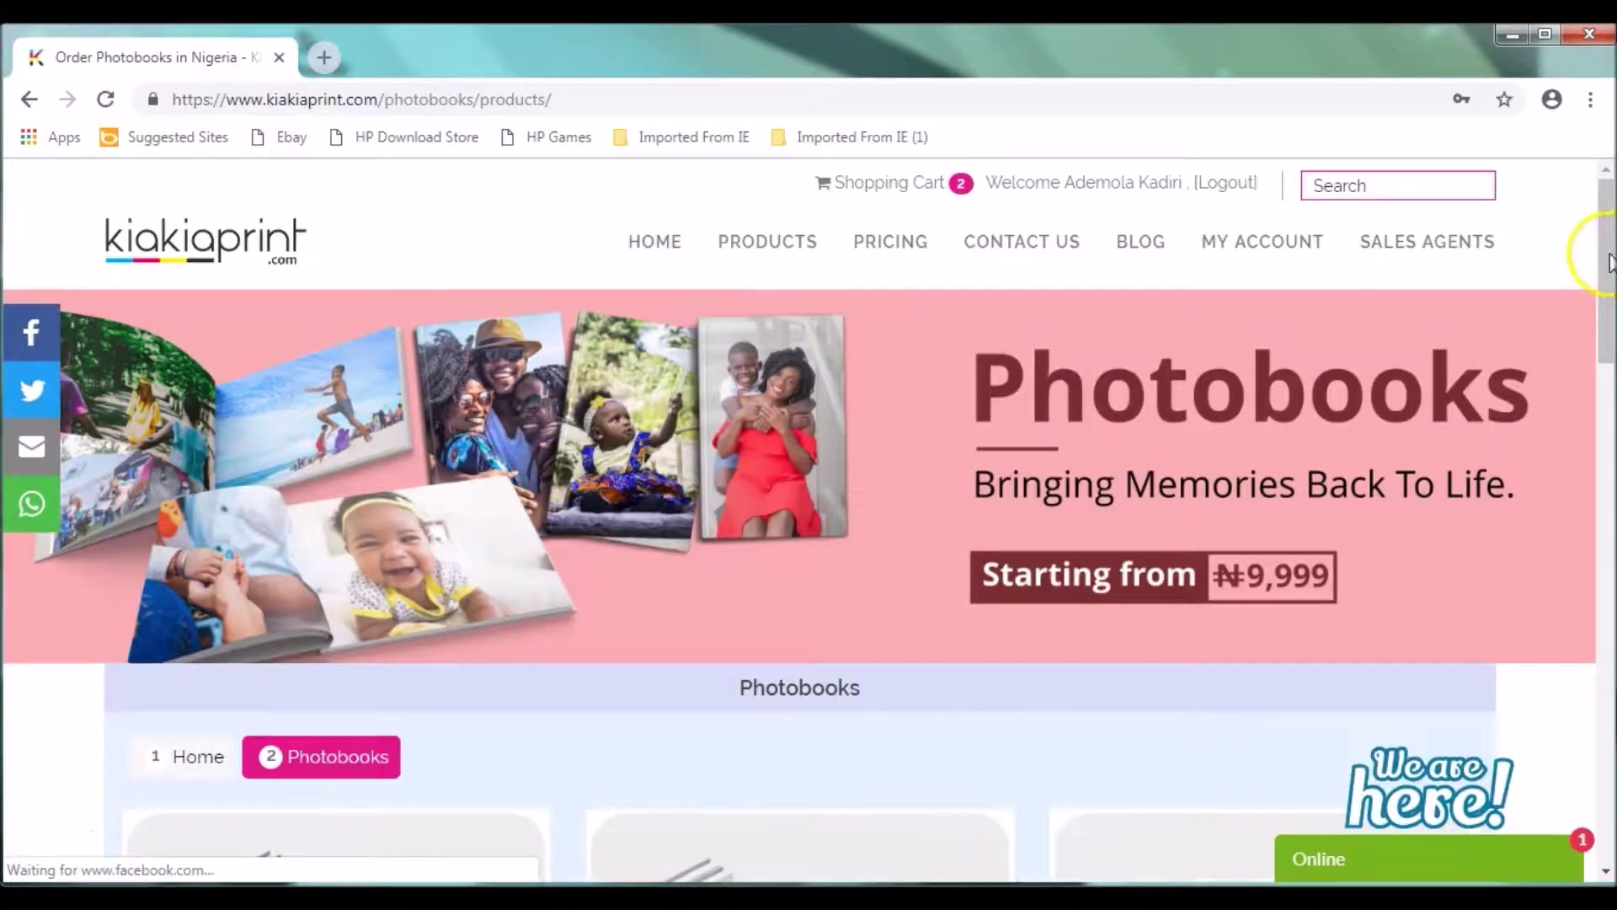
left_click_drag(1609, 262, 1608, 401)
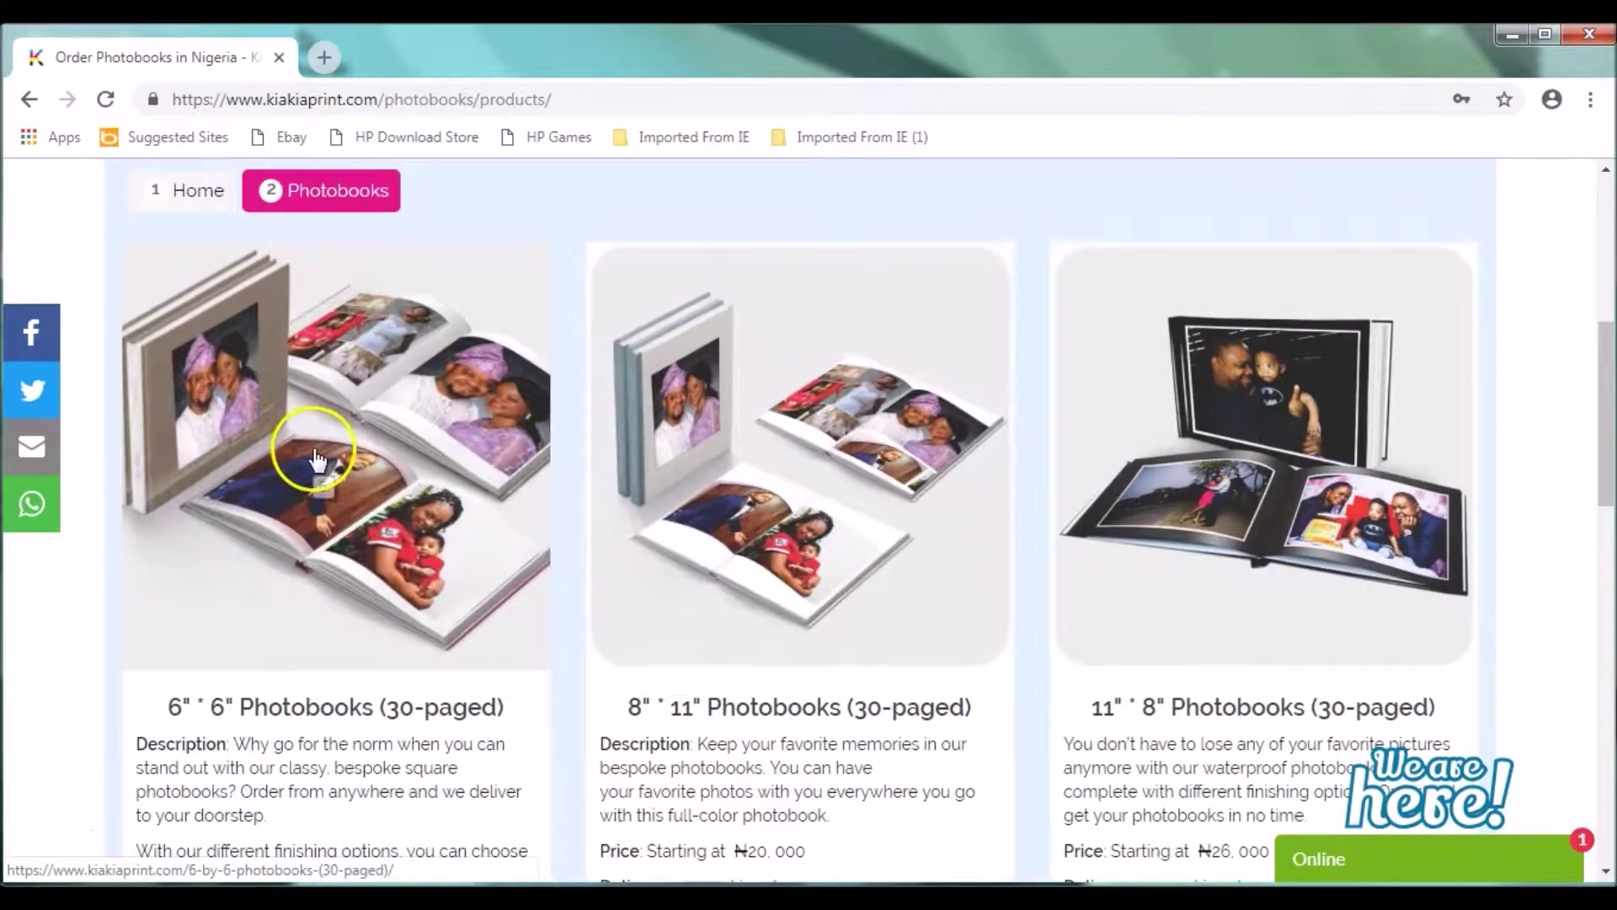
Step: Open the 6" x 6" Photobooks (30-paged) product page
left_click(313, 455)
left_click(314, 457)
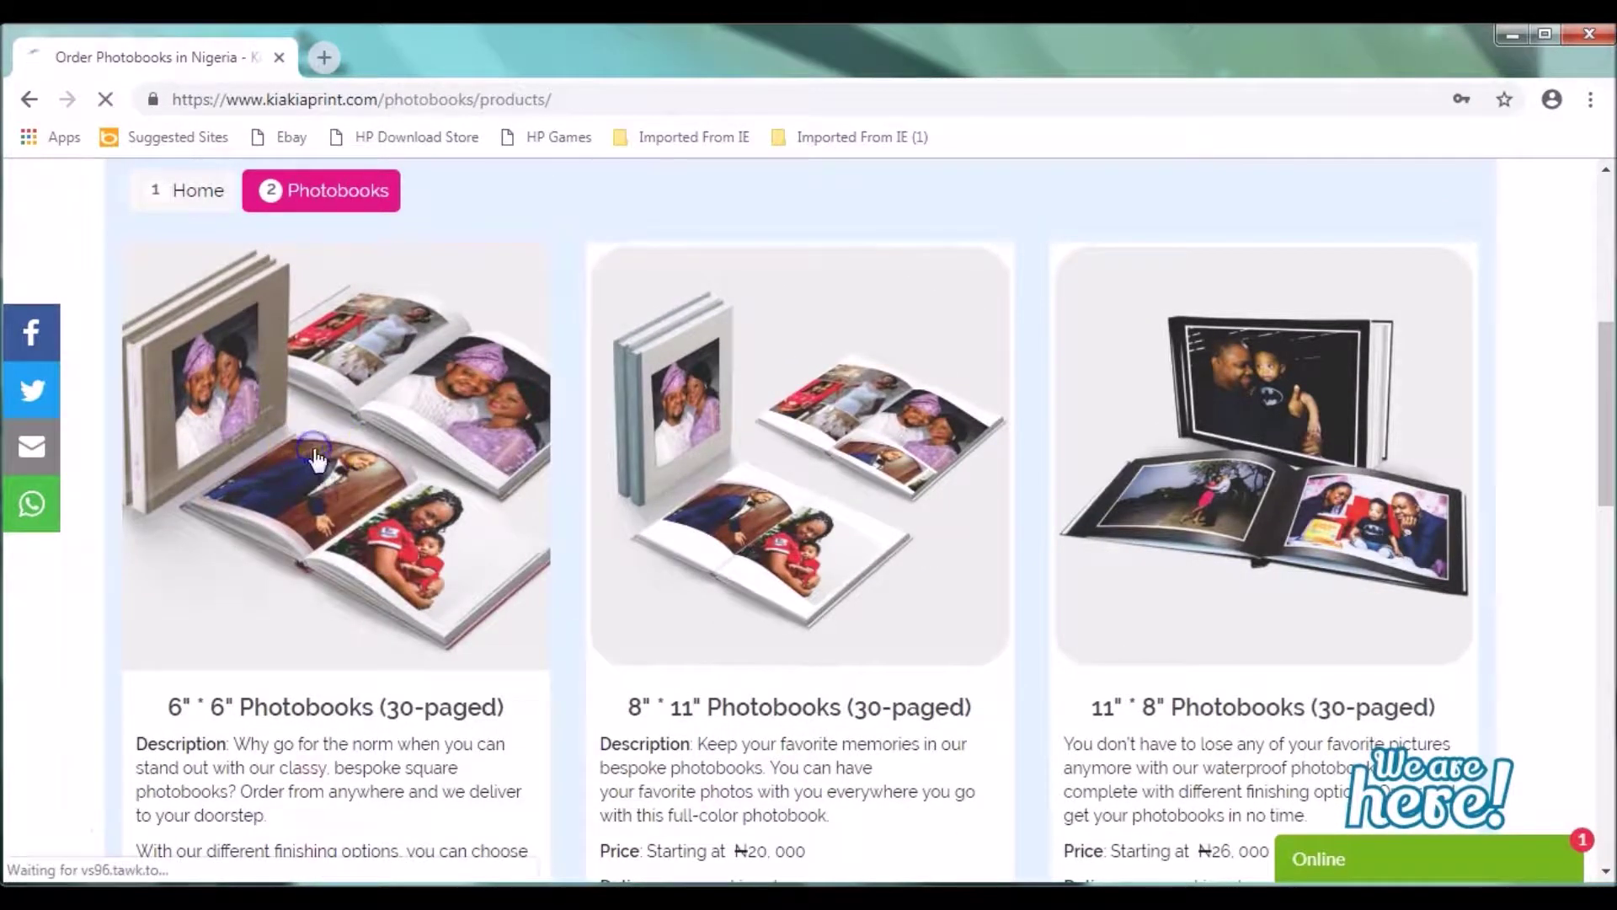
left_click(317, 453)
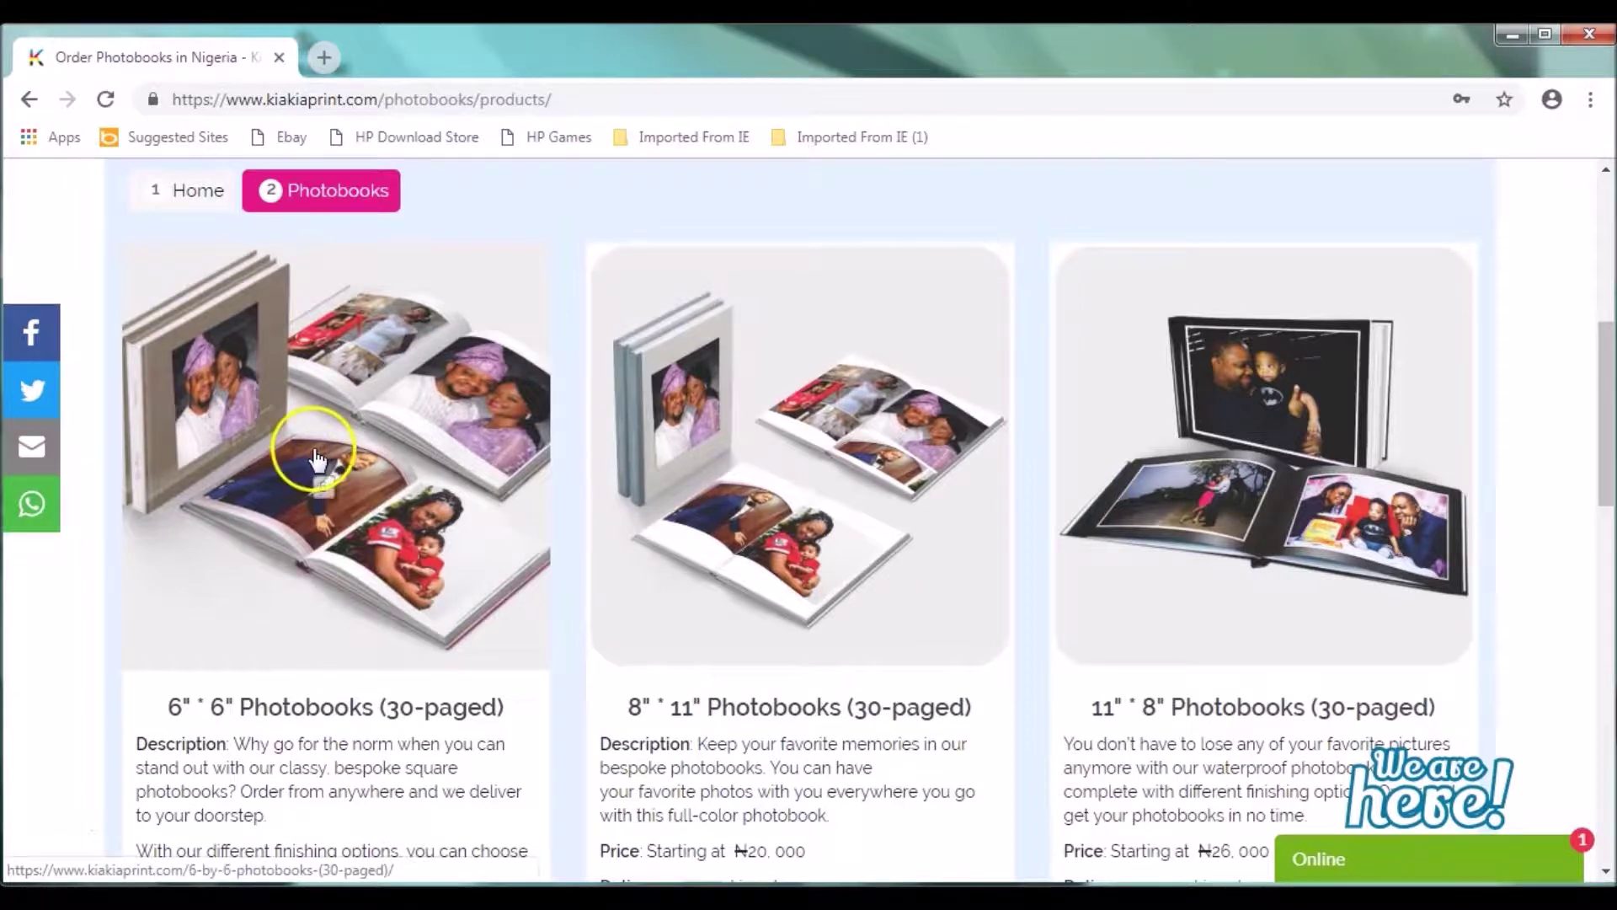
left_click(315, 456)
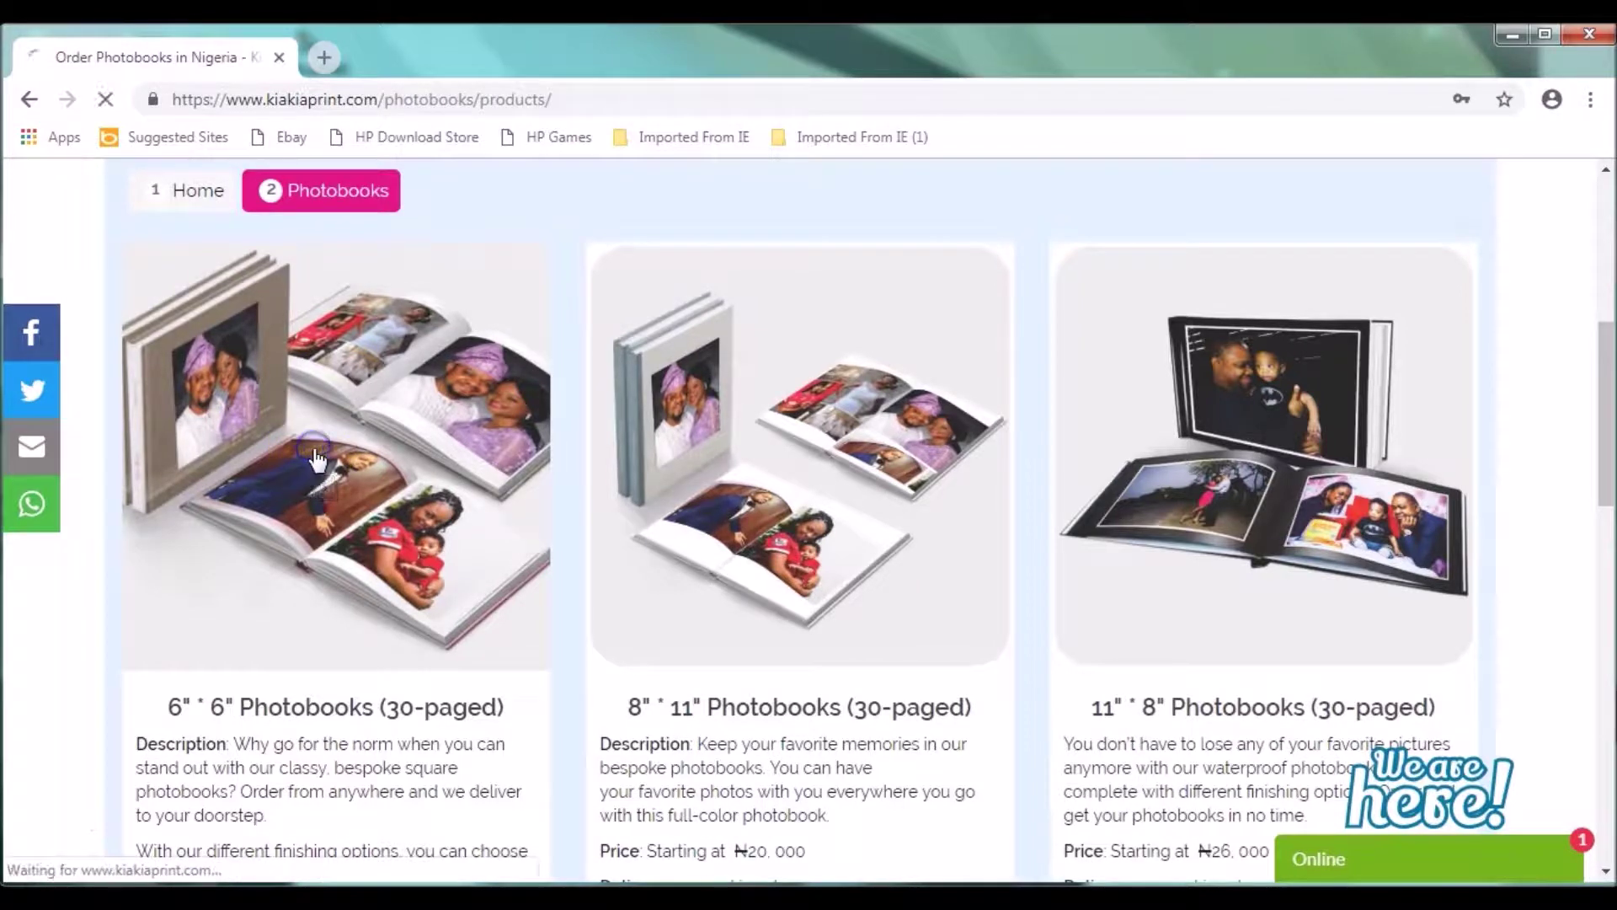
left_click(314, 454)
left_click(317, 458)
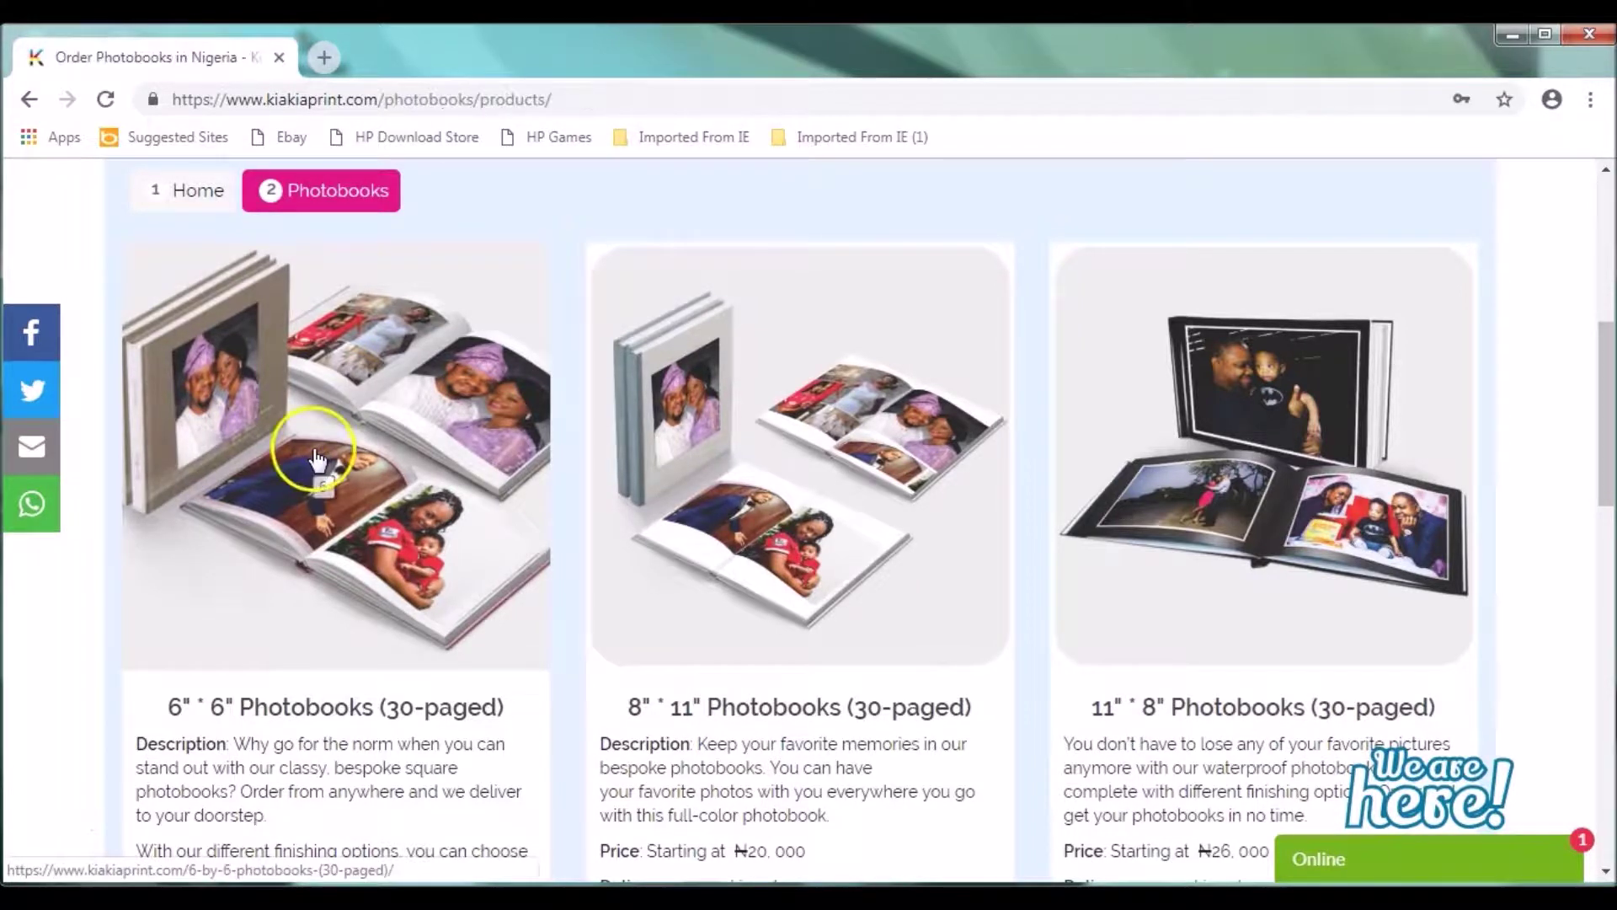
left_click(315, 456)
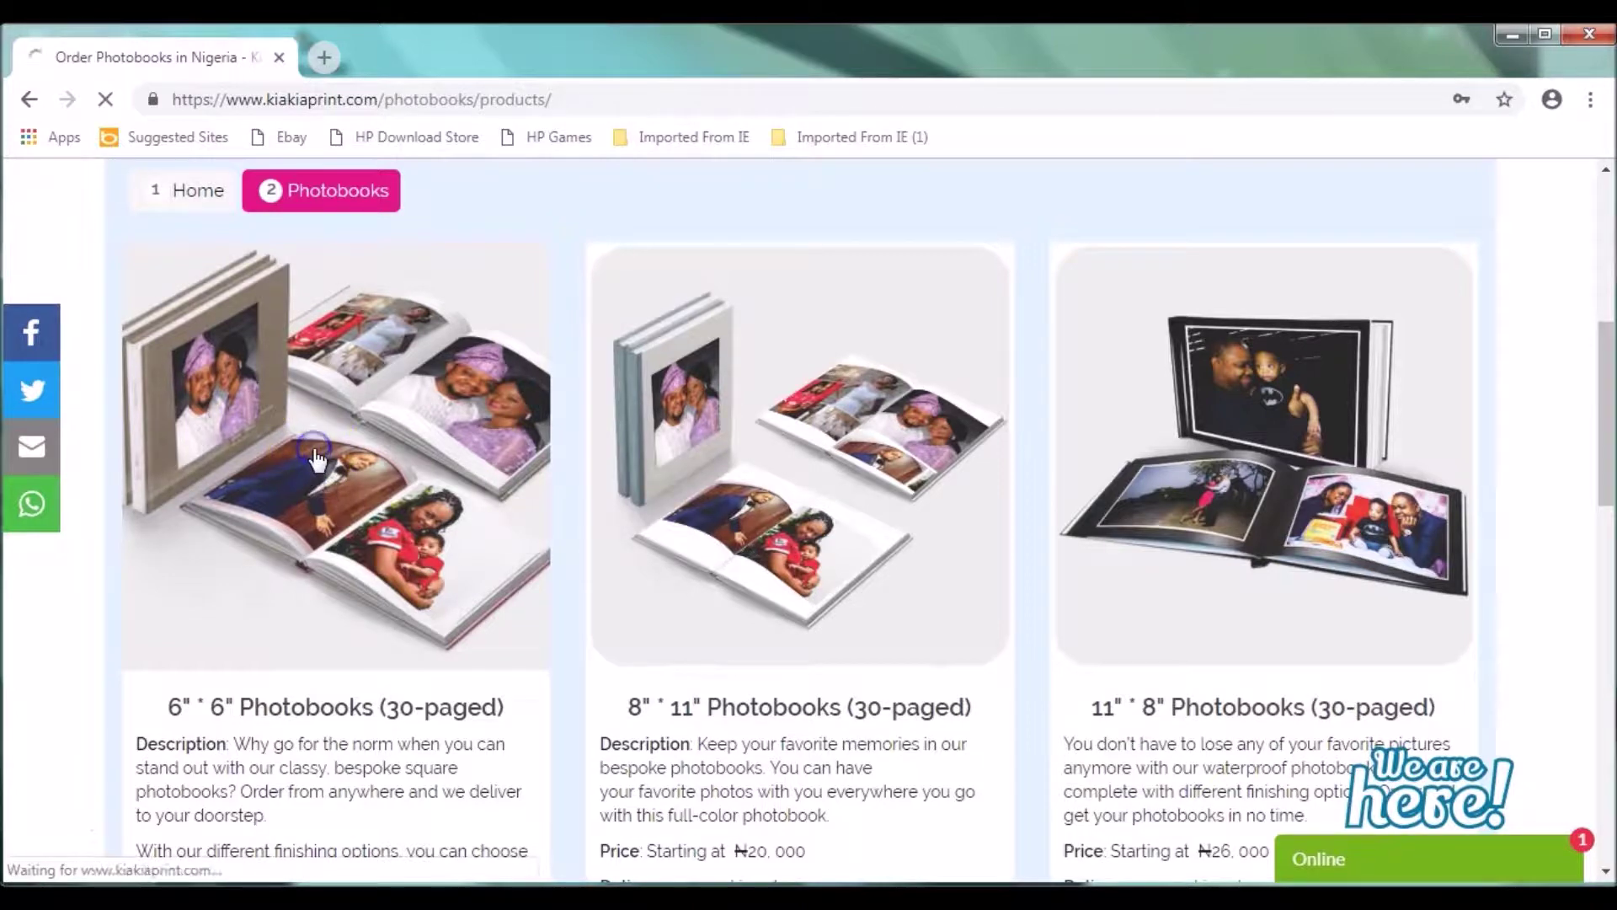
left_click(315, 455)
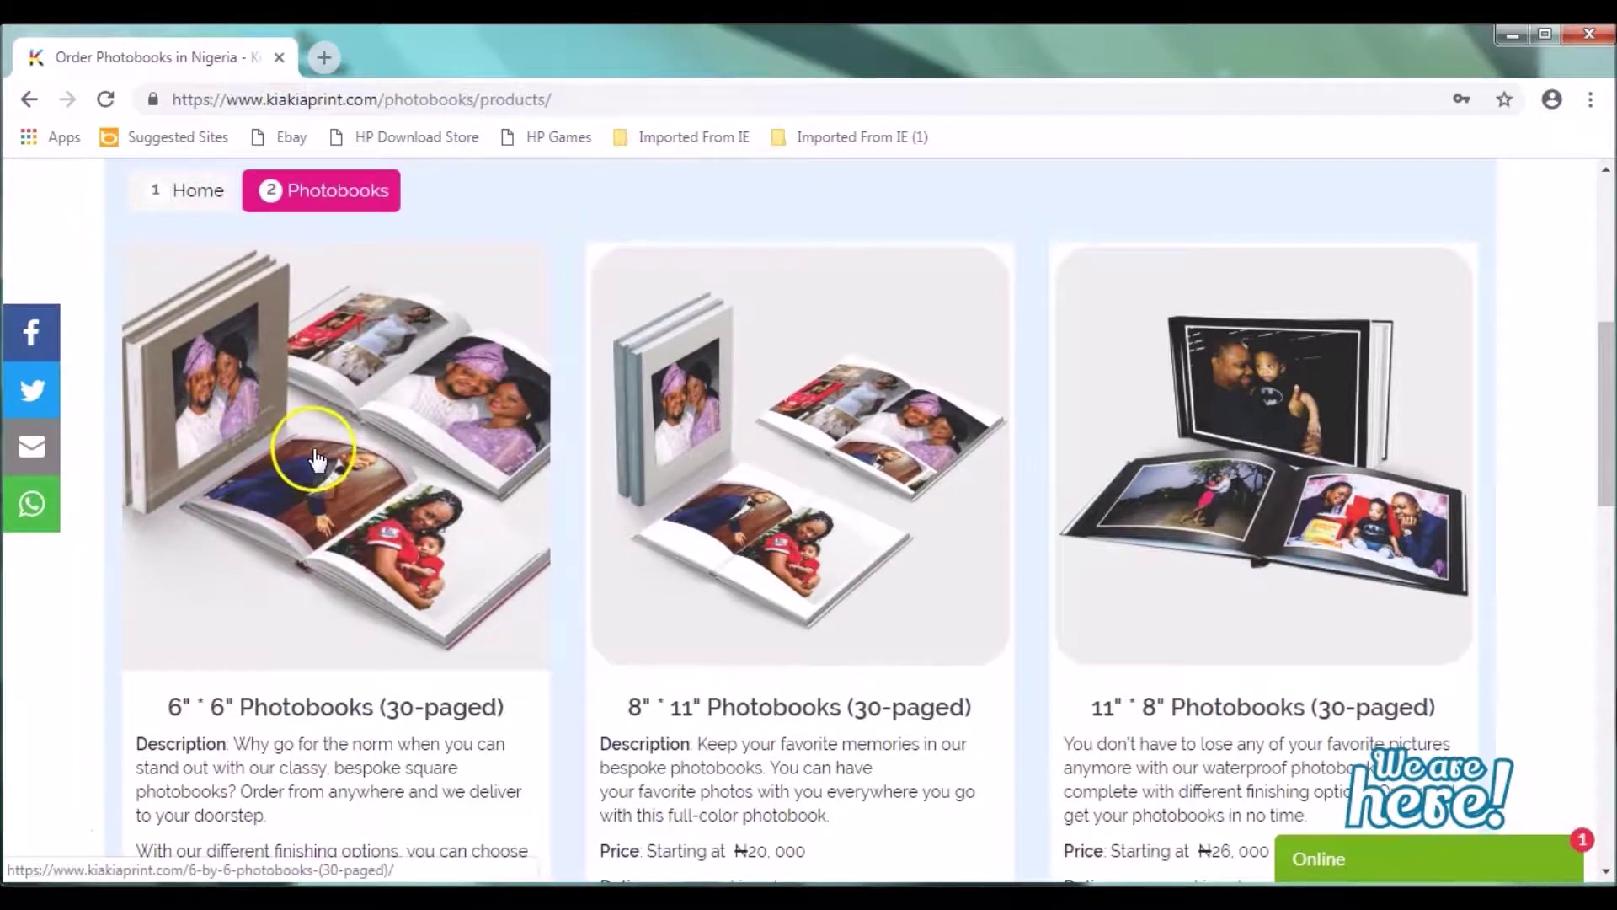
left_click(315, 456)
left_click(316, 456)
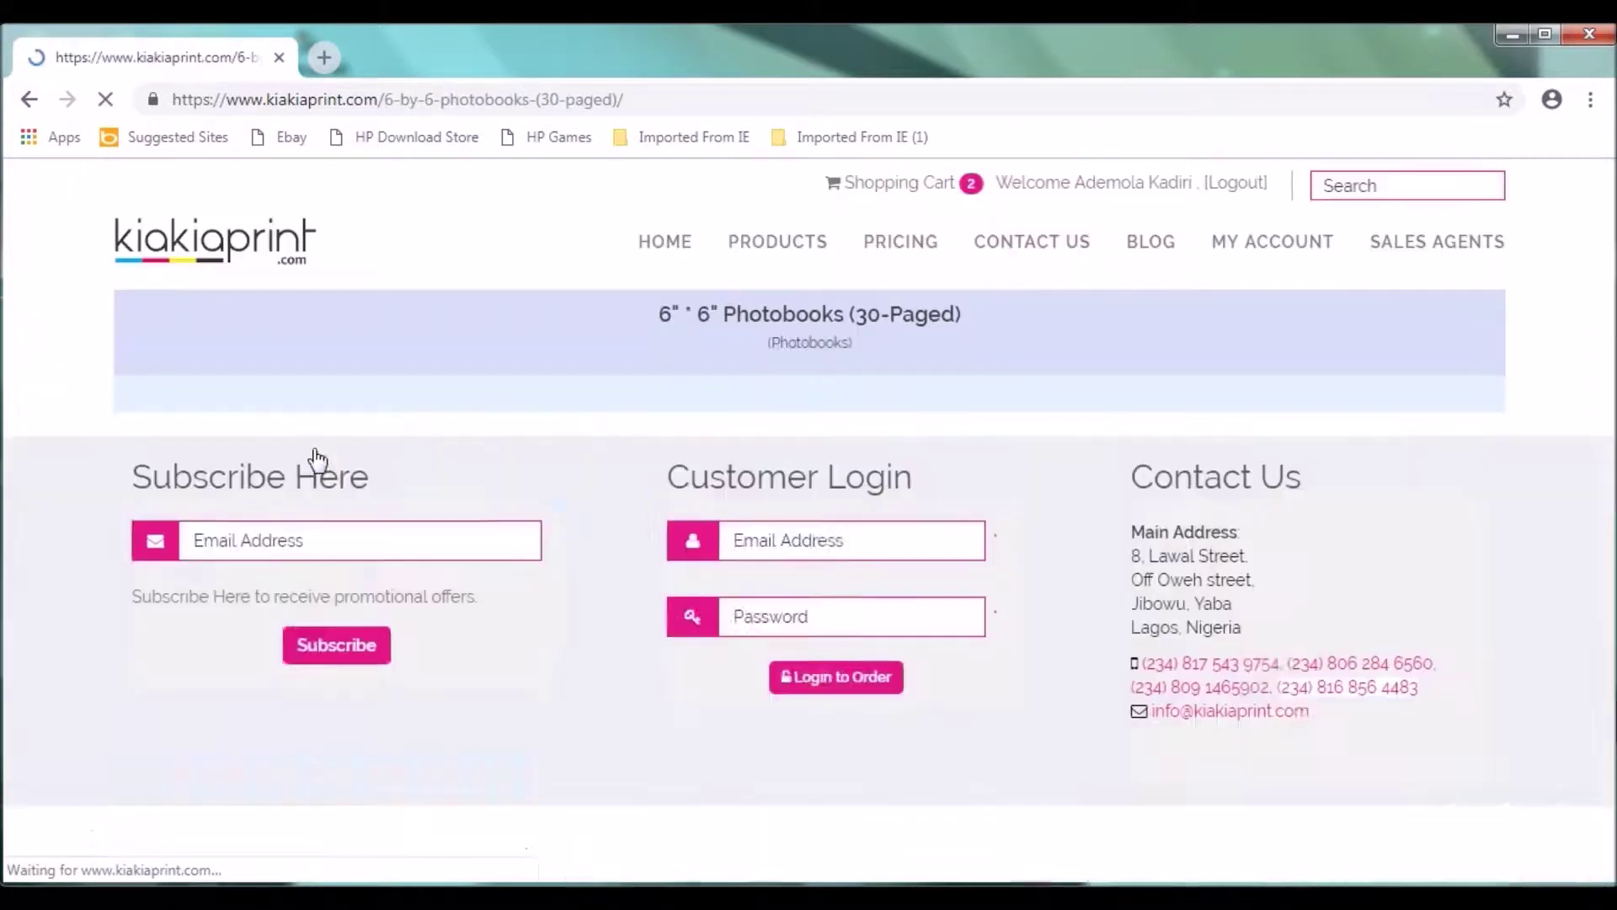
Step: Scroll the 6x6 template list down to the row with the Our wedding template
left_click(825, 492)
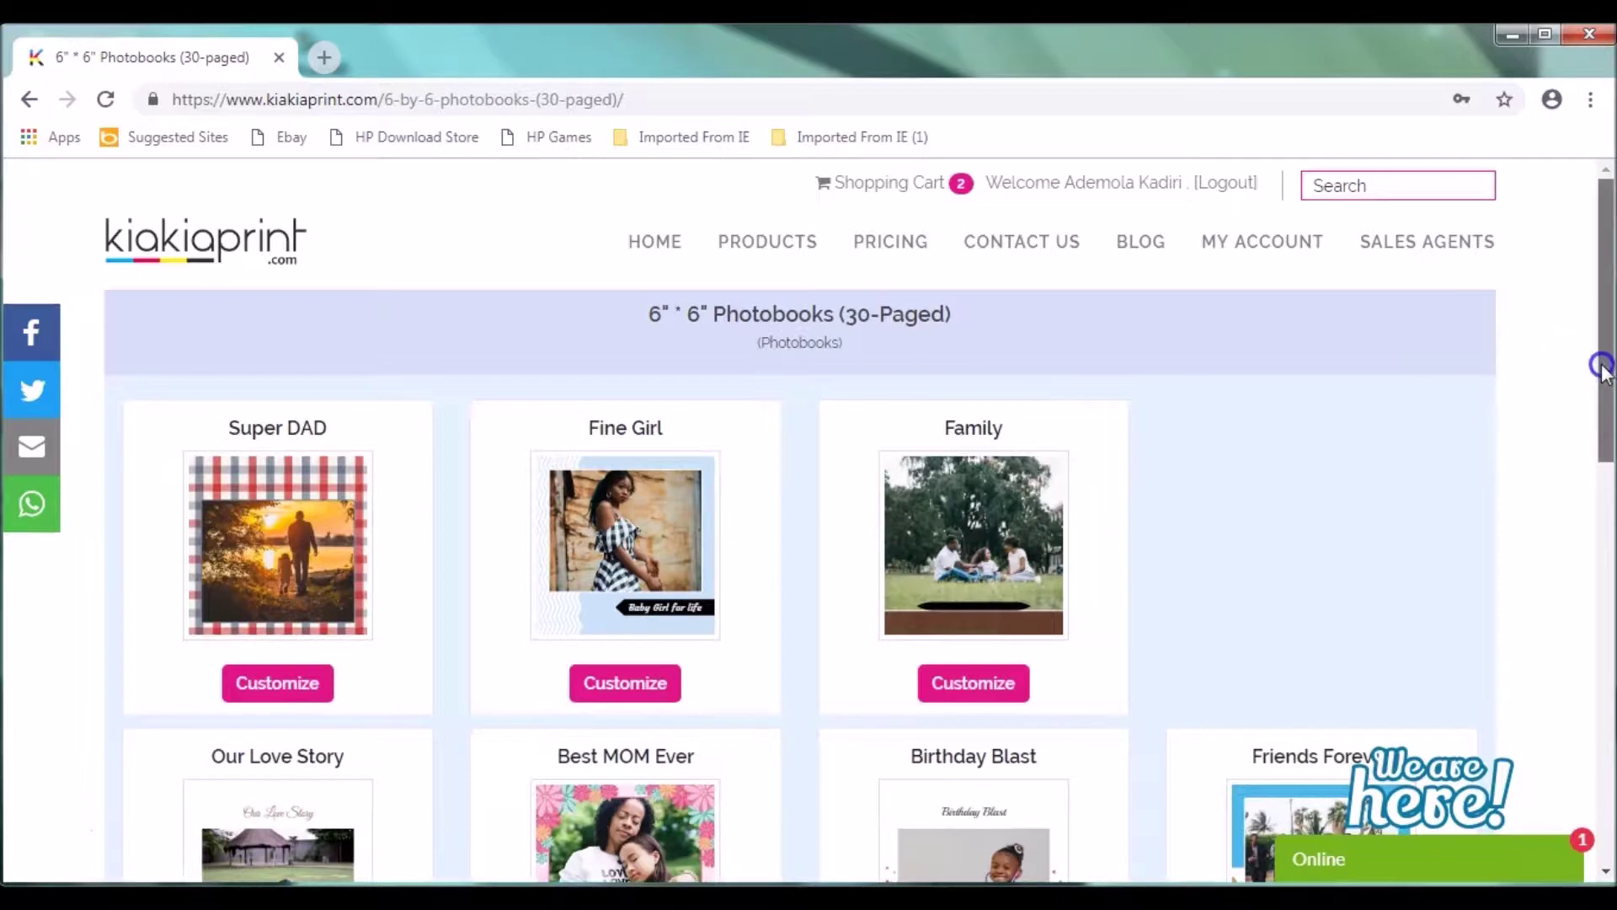
left_click_drag(1599, 361, 1599, 318)
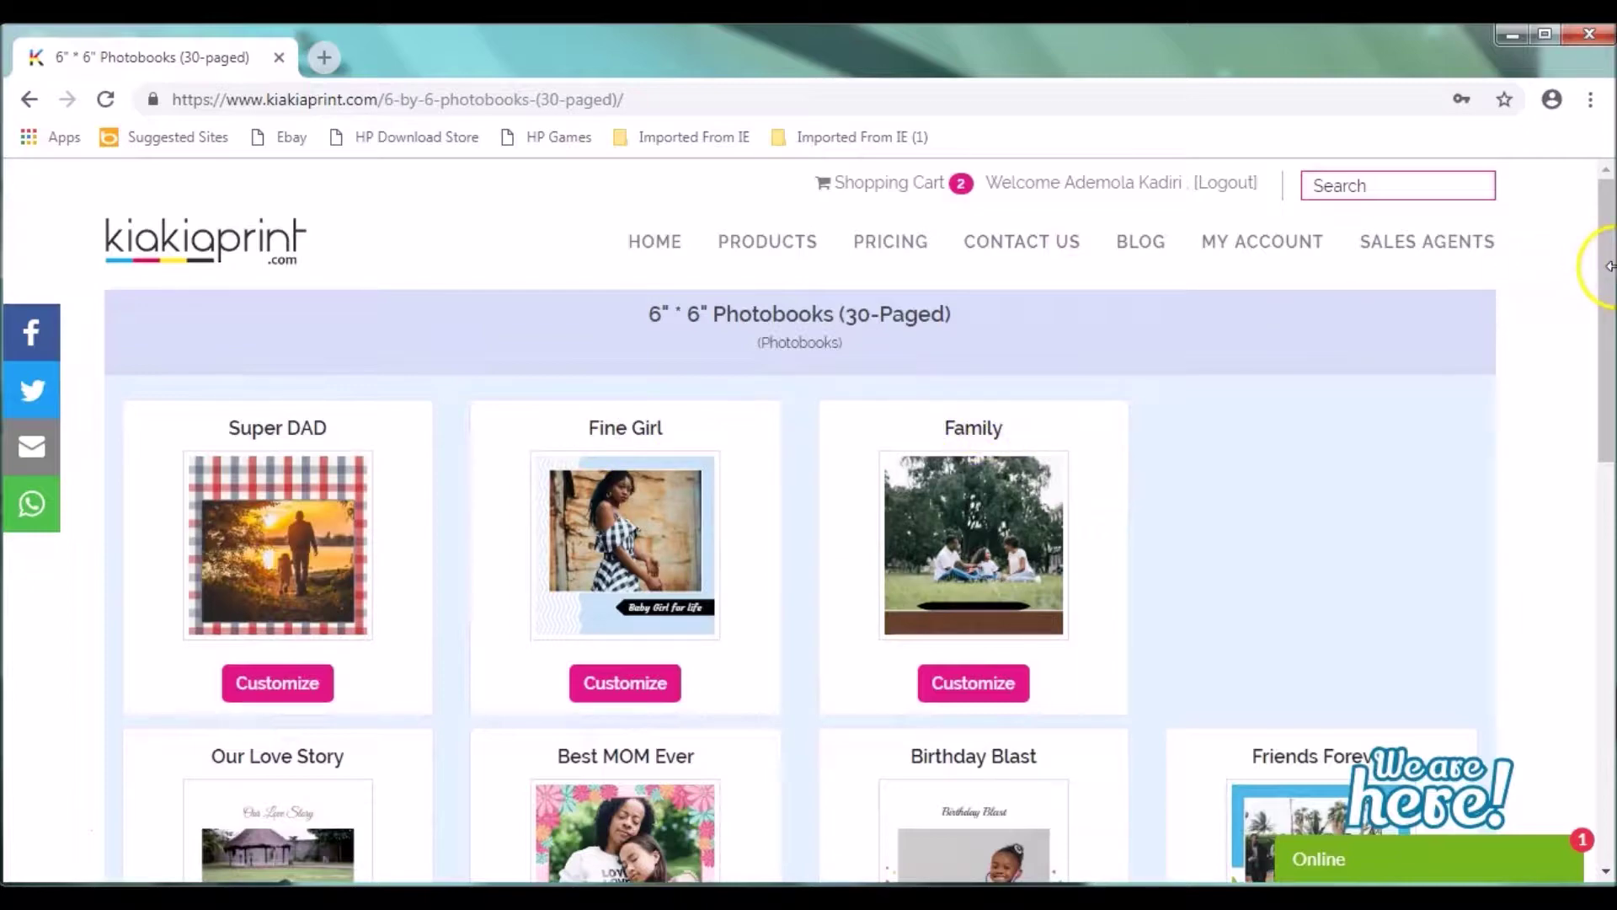
mouse_move(1609, 274)
left_mouse_down()
mouse_move(1609, 461)
mouse_move(1609, 297)
left_mouse_up()
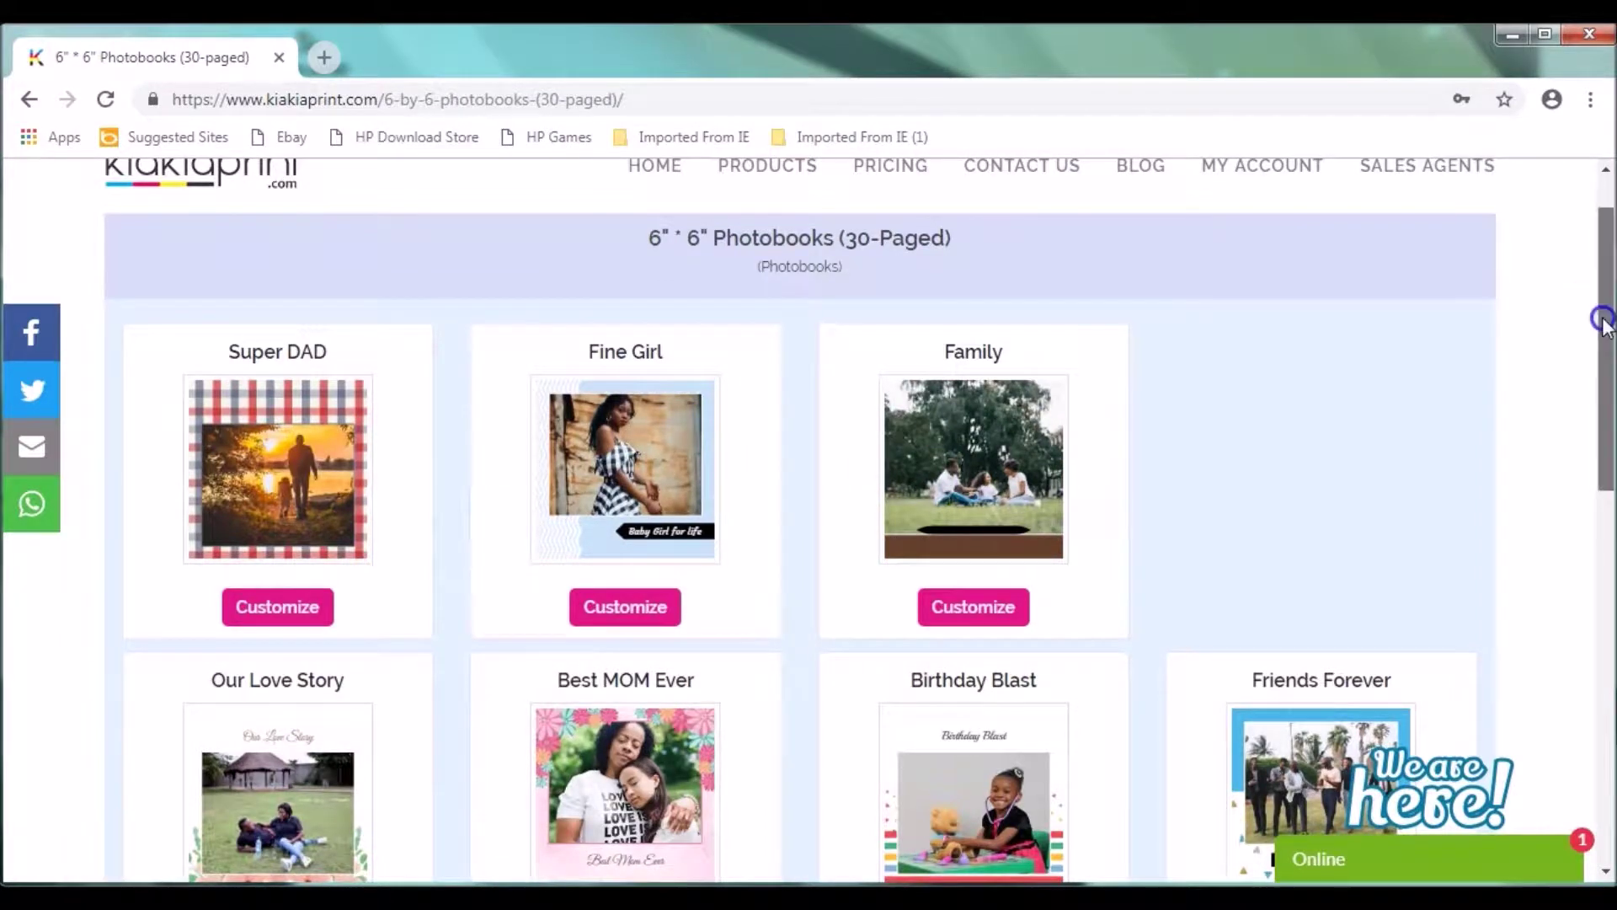
left_click_drag(1600, 319, 1605, 463)
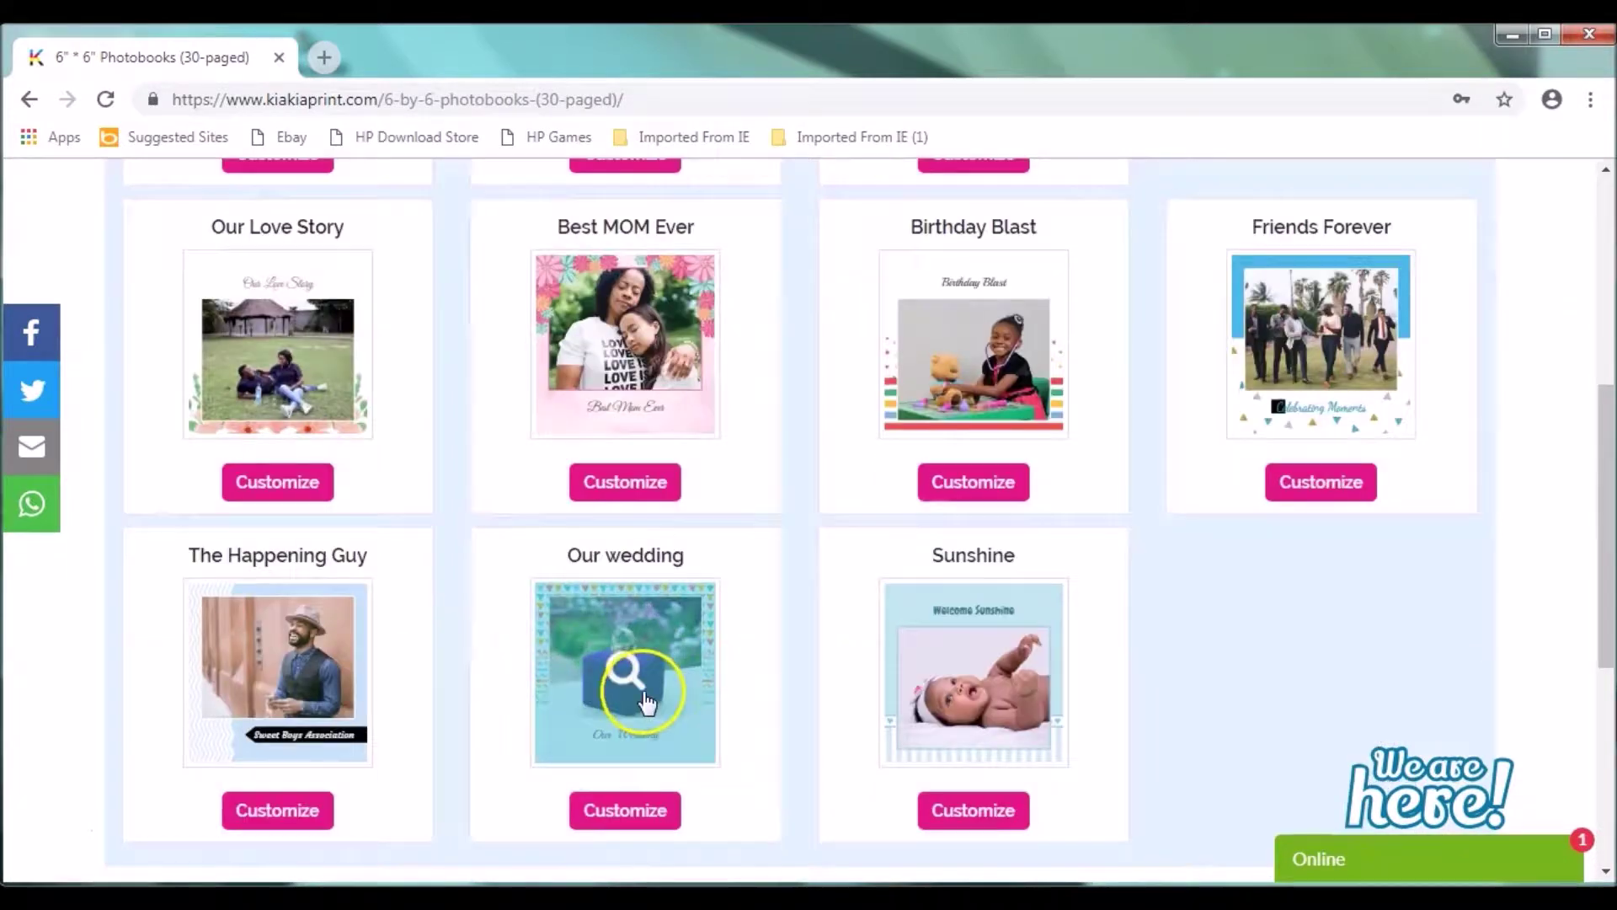
Step: Preview the Our wedding template, page through it, flip back to page 30, then close it
left_click(643, 691)
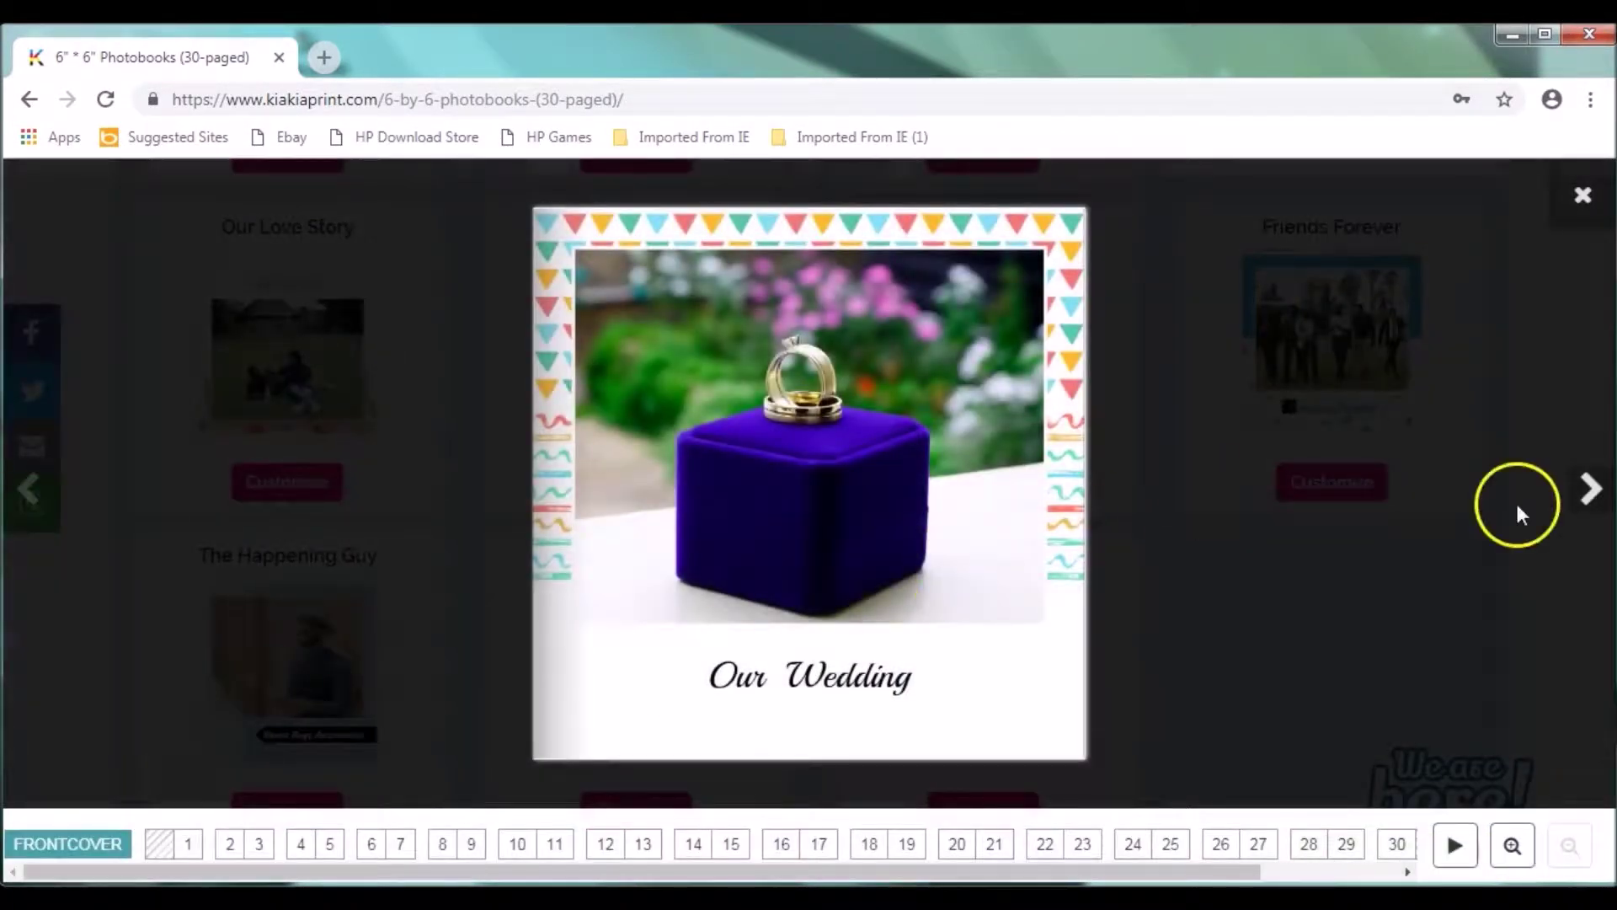
left_click(1592, 492)
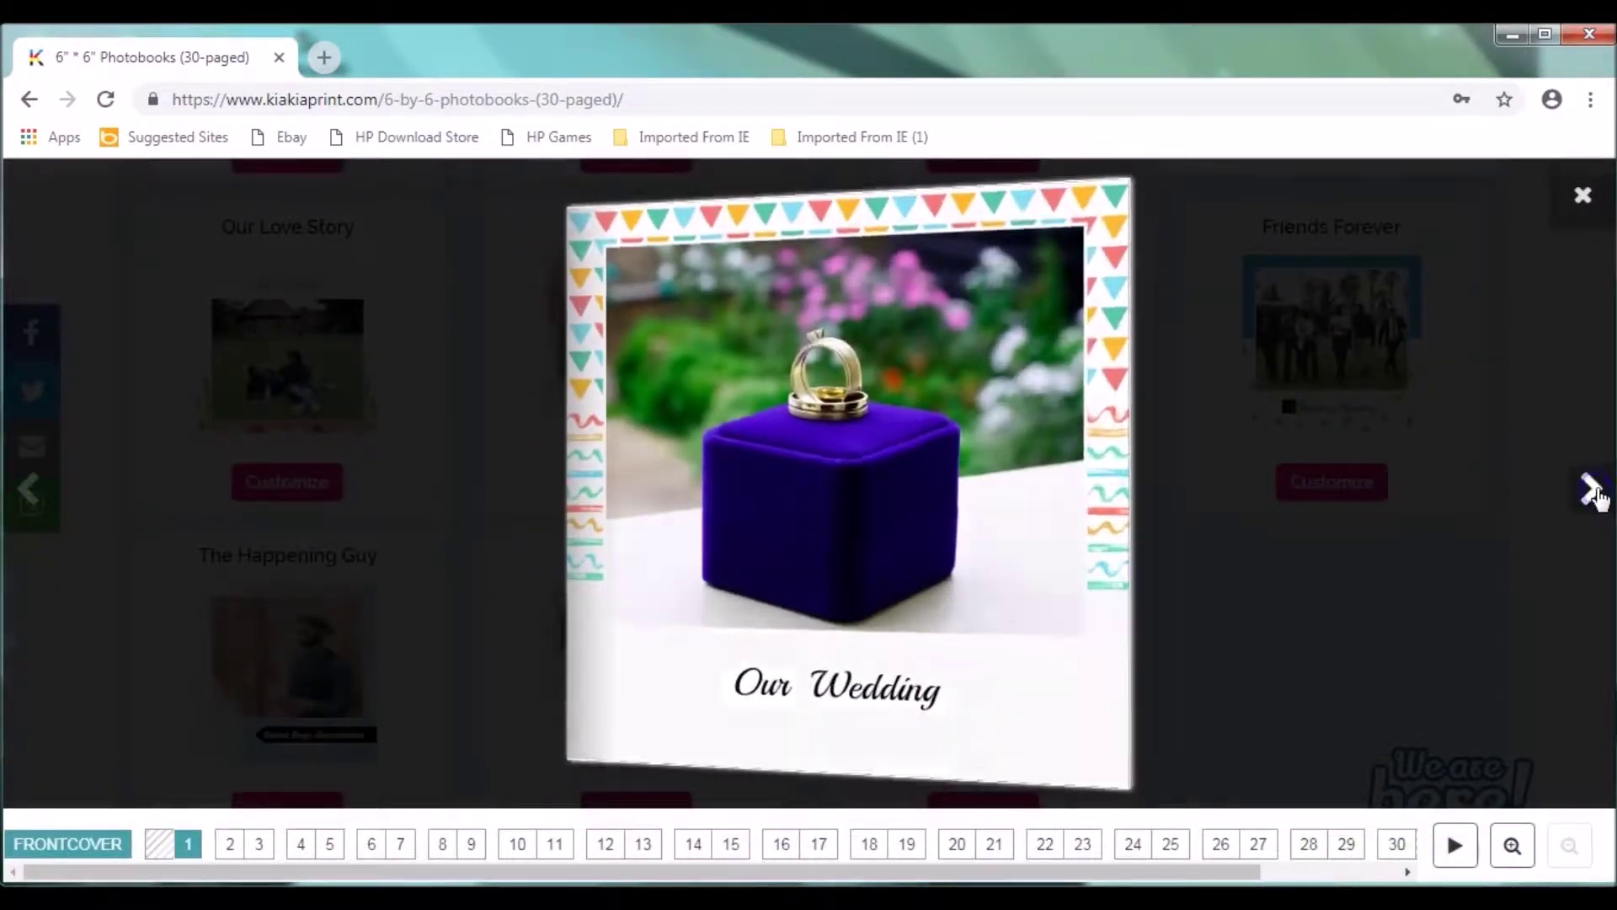
left_click(1592, 492)
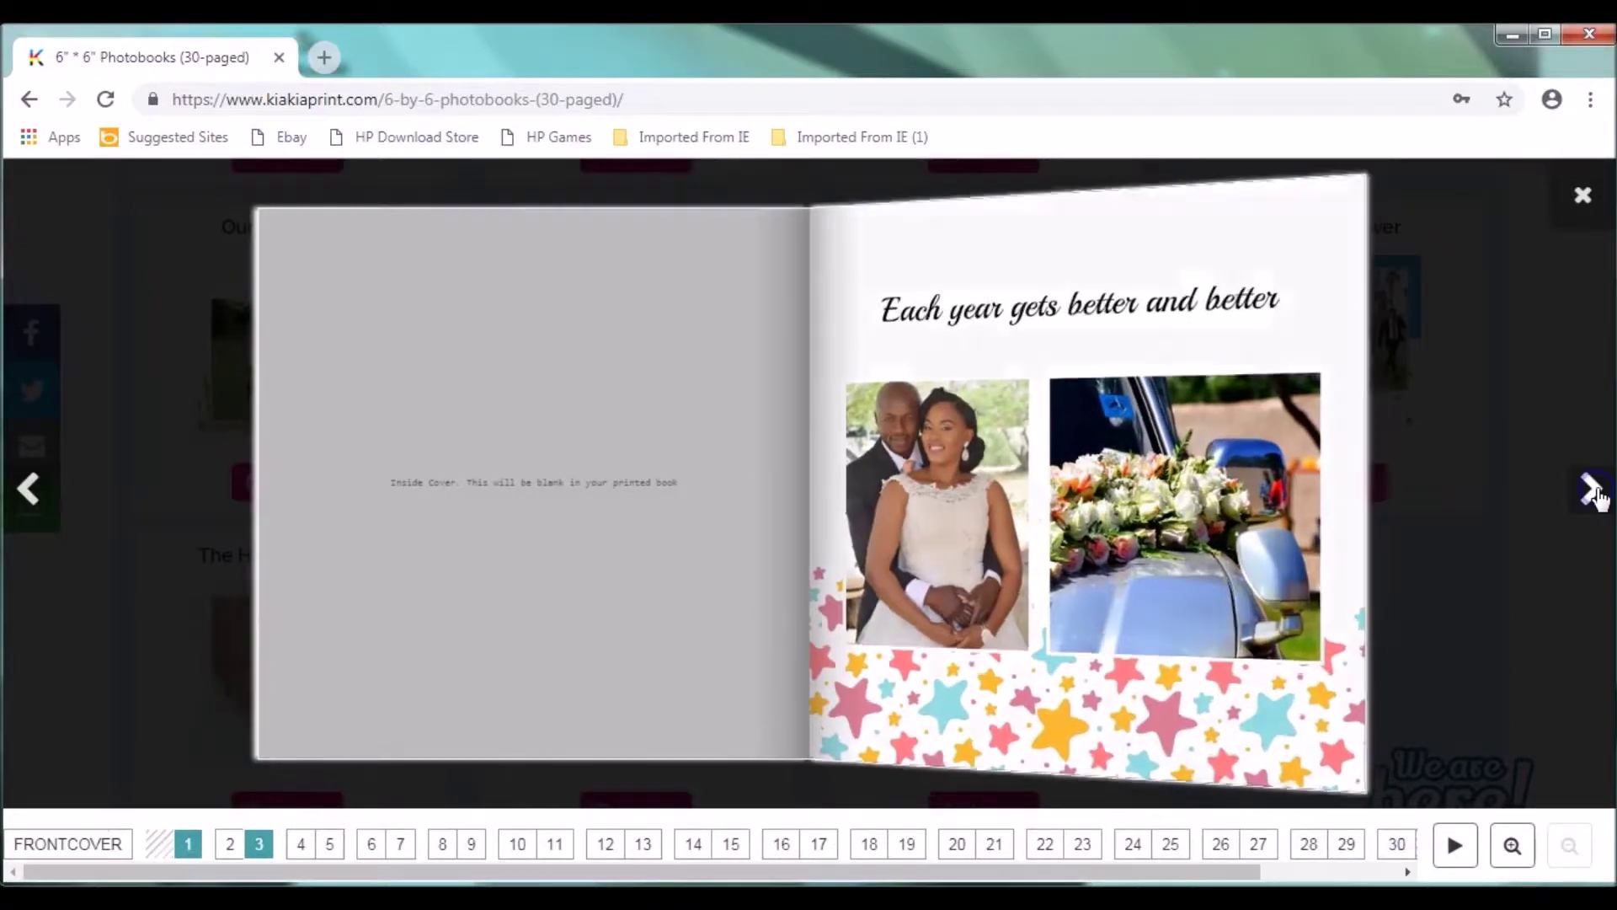
left_click(1592, 492)
left_click(1592, 492)
left_click(1592, 492)
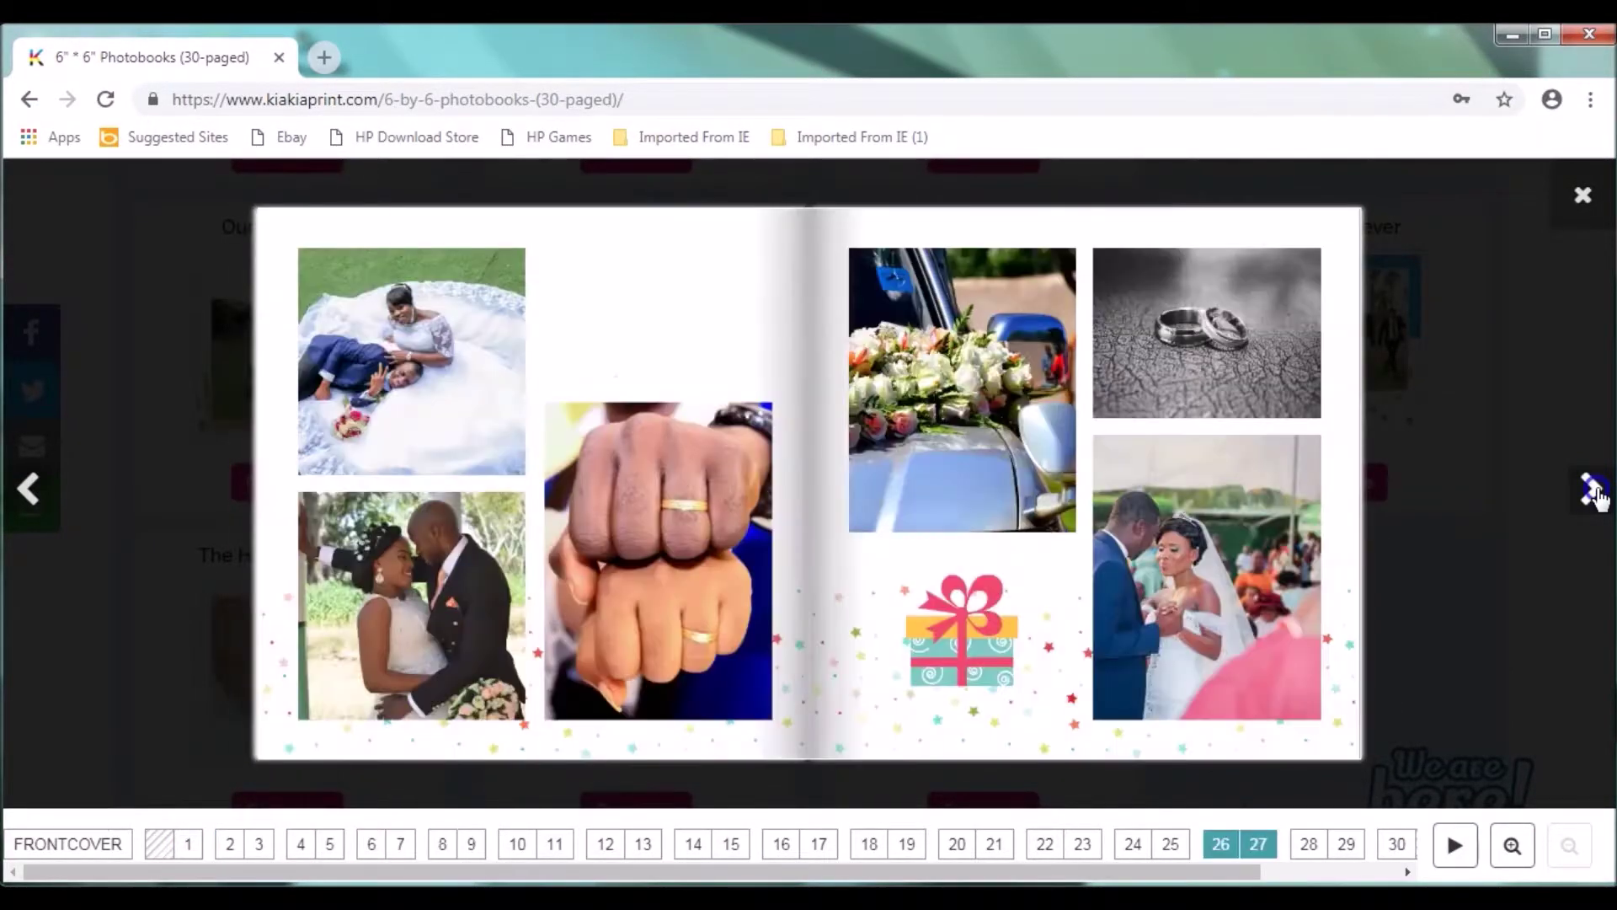
left_click(1592, 492)
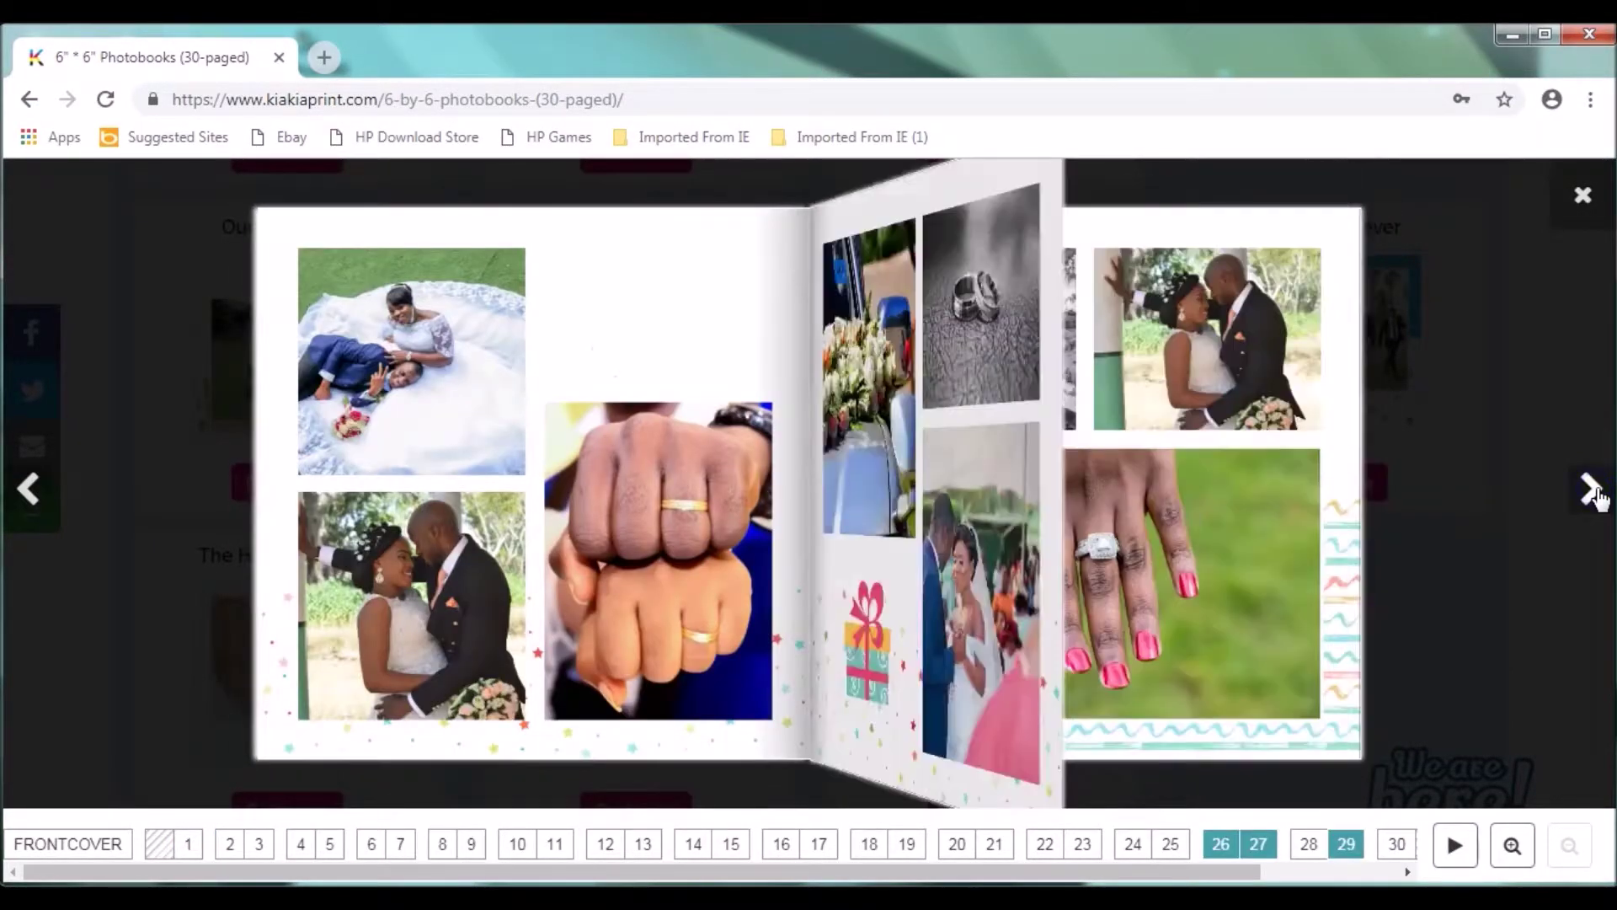
left_click(1592, 492)
left_click(1592, 491)
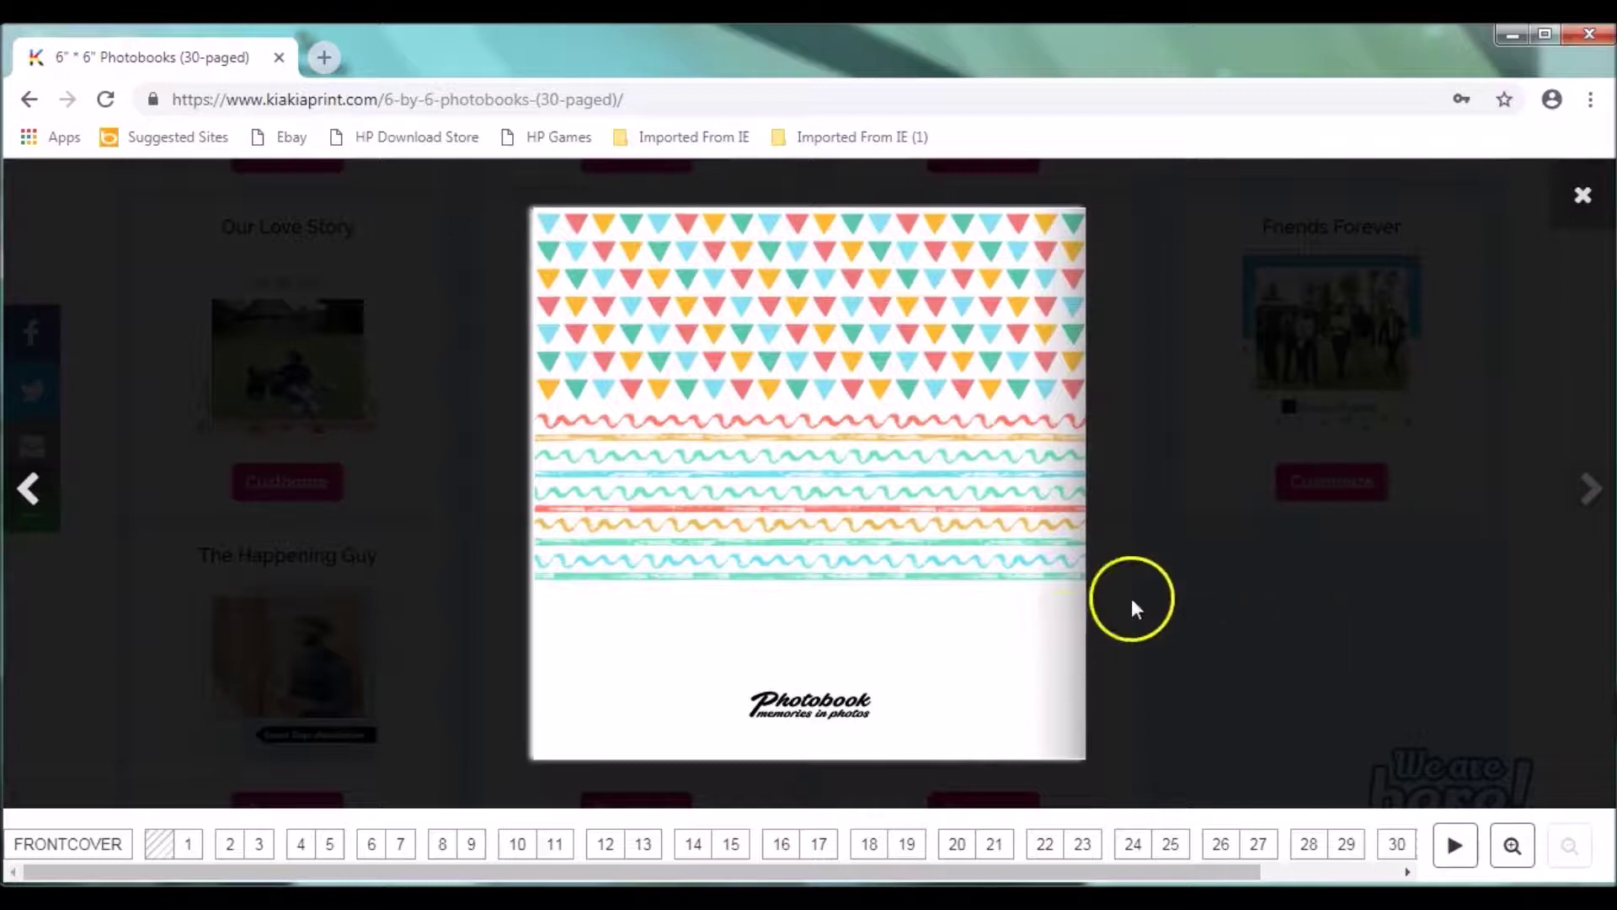
left_click(539, 503)
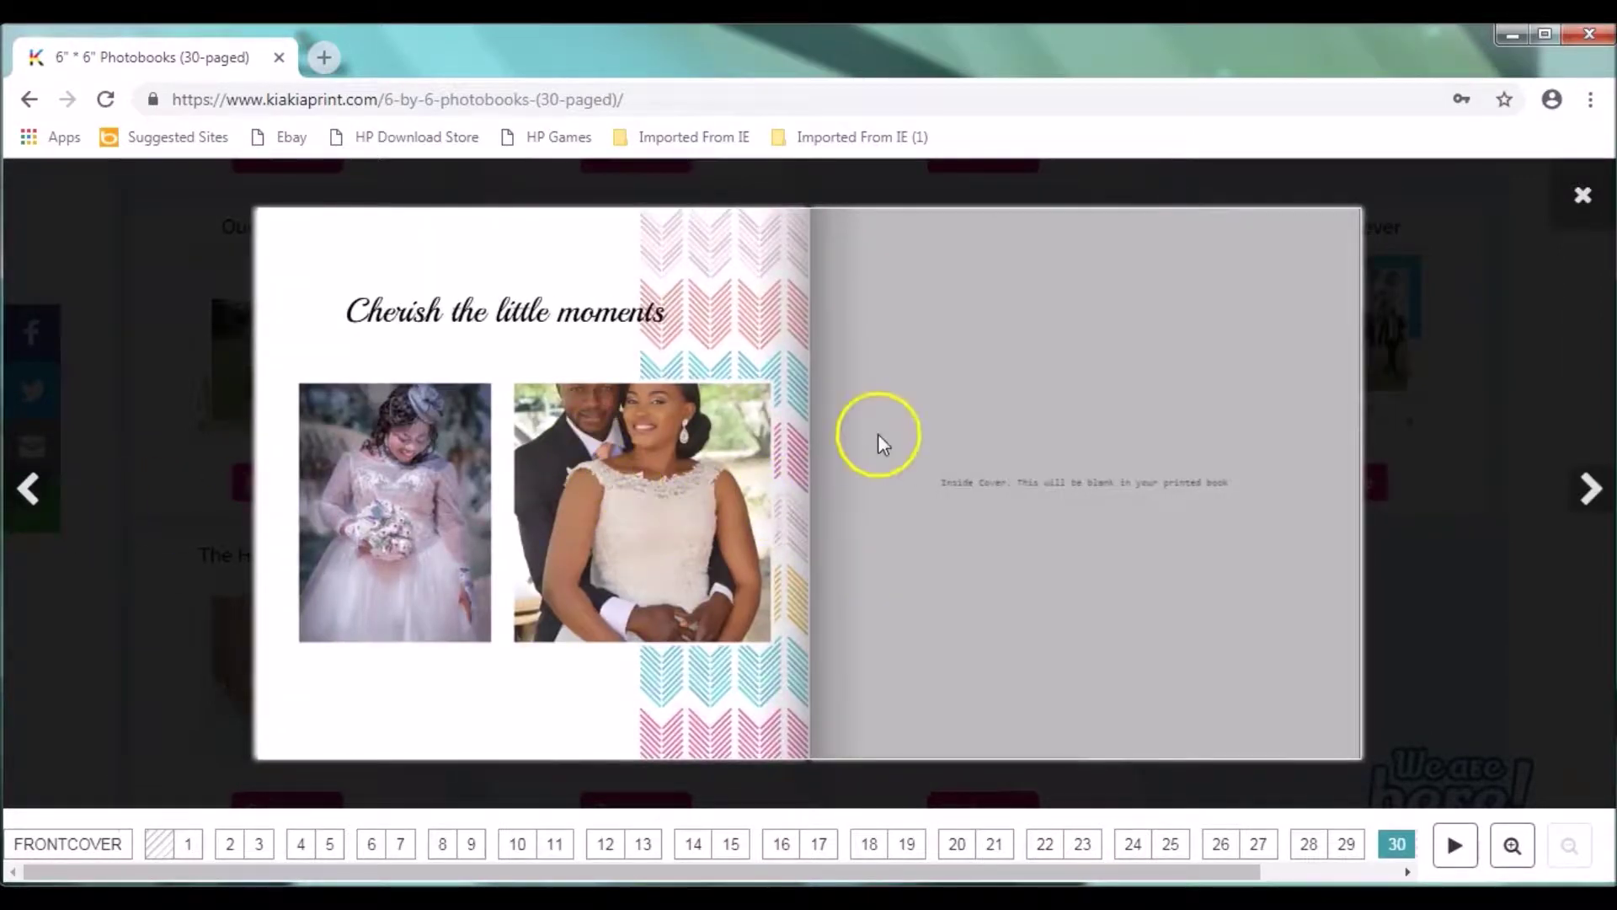
left_click(1582, 200)
Step: Customize the Our wedding template and adjust the zoom until the whole cover fits
mouse_move(623, 674)
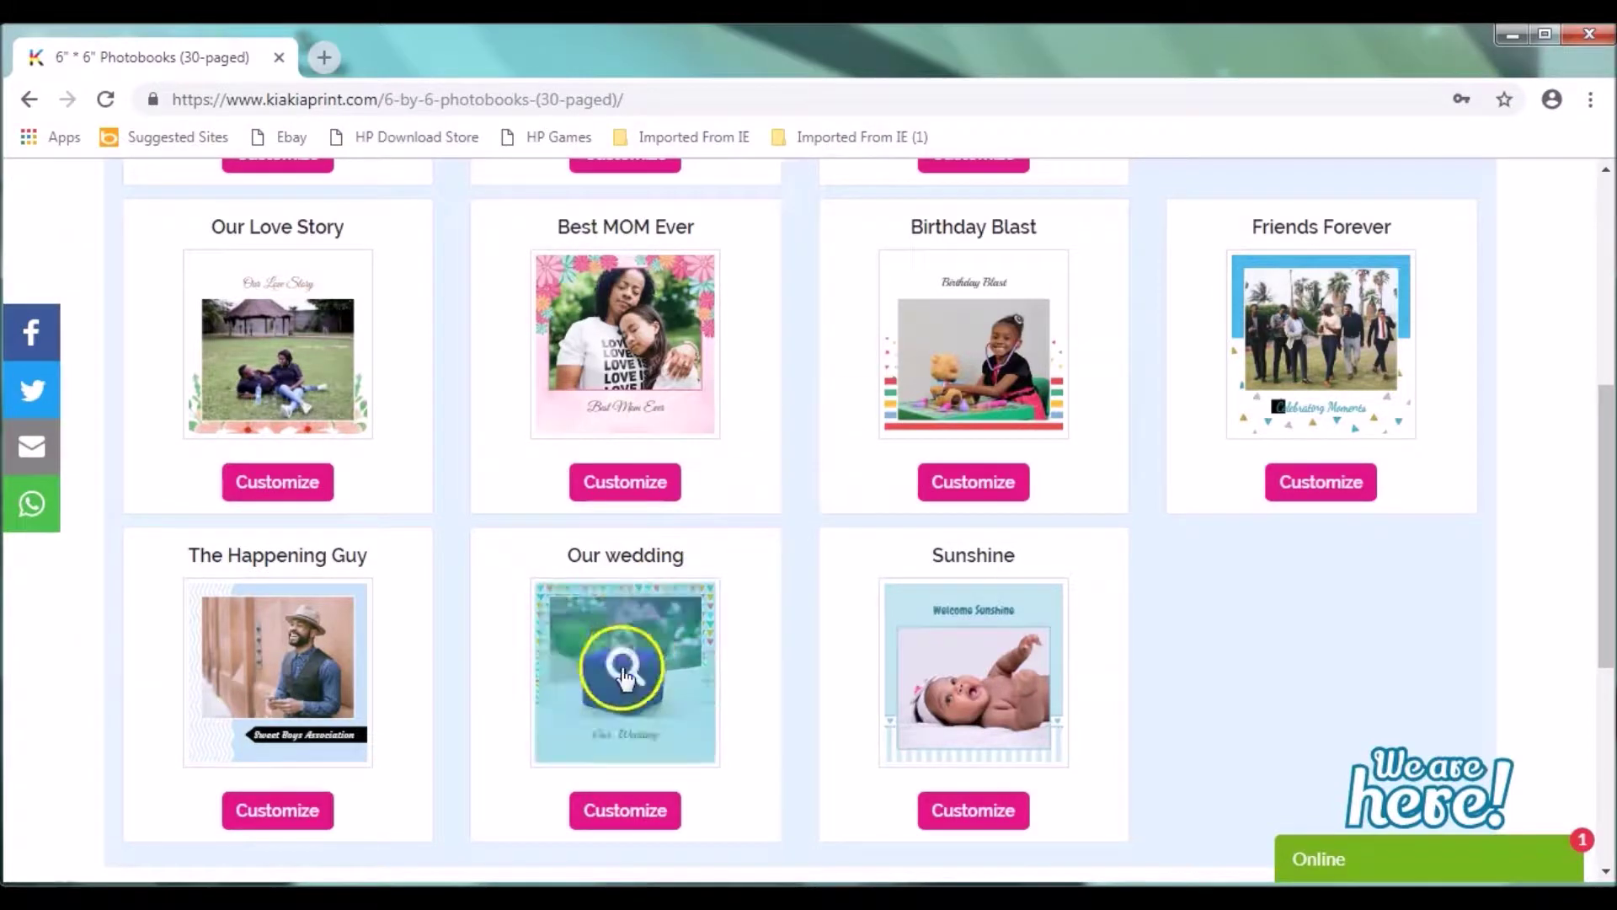
left_click(626, 811)
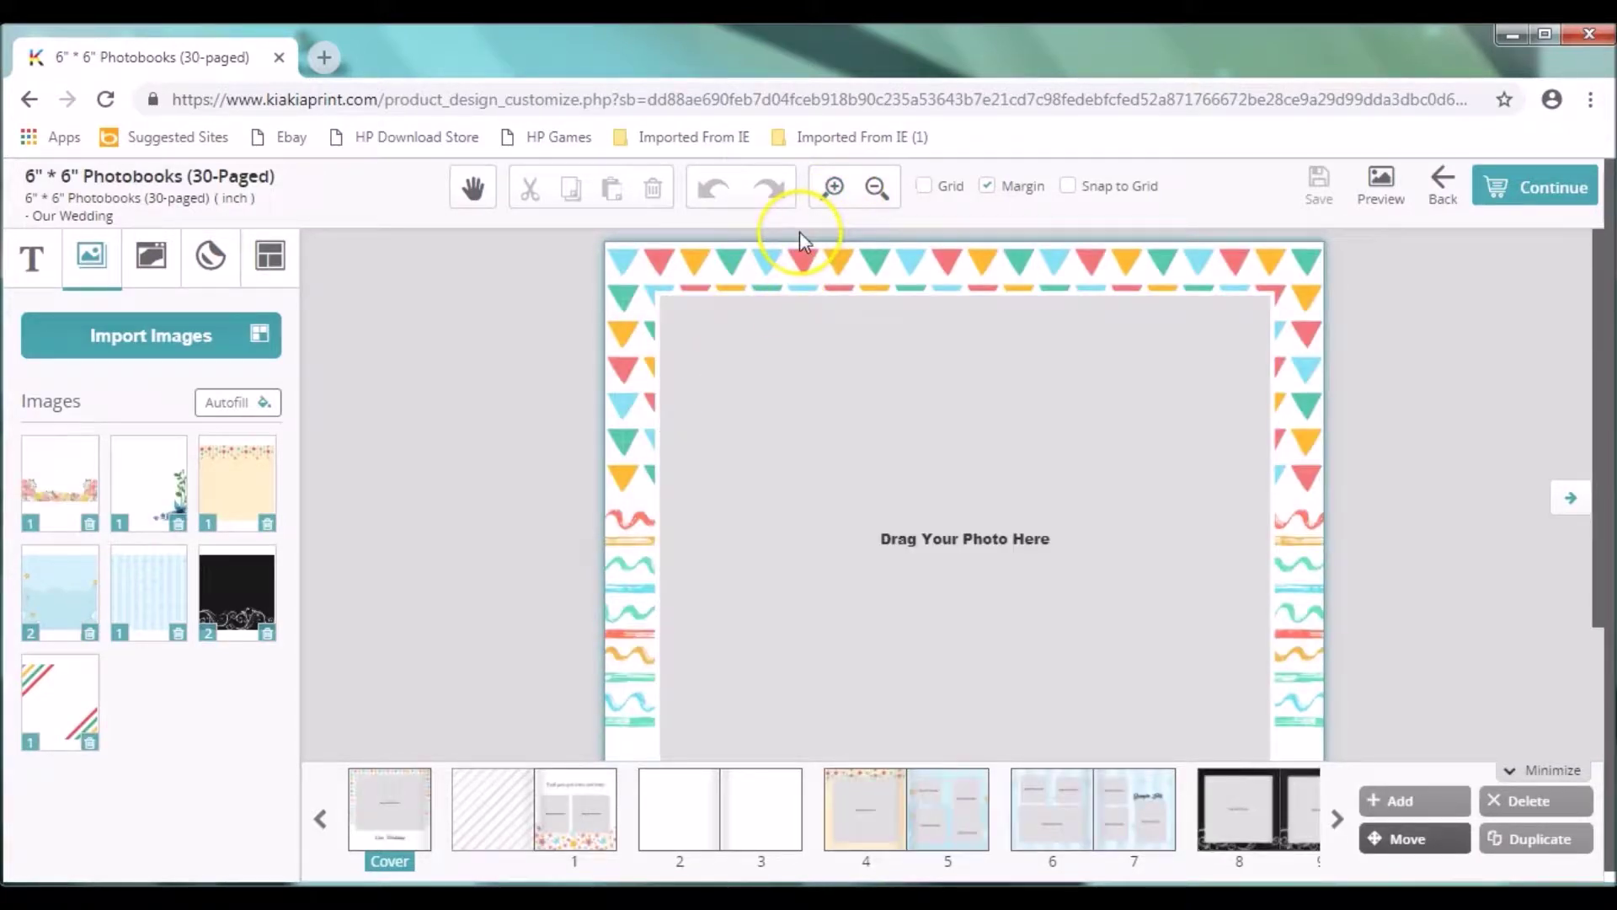
left_click(876, 191)
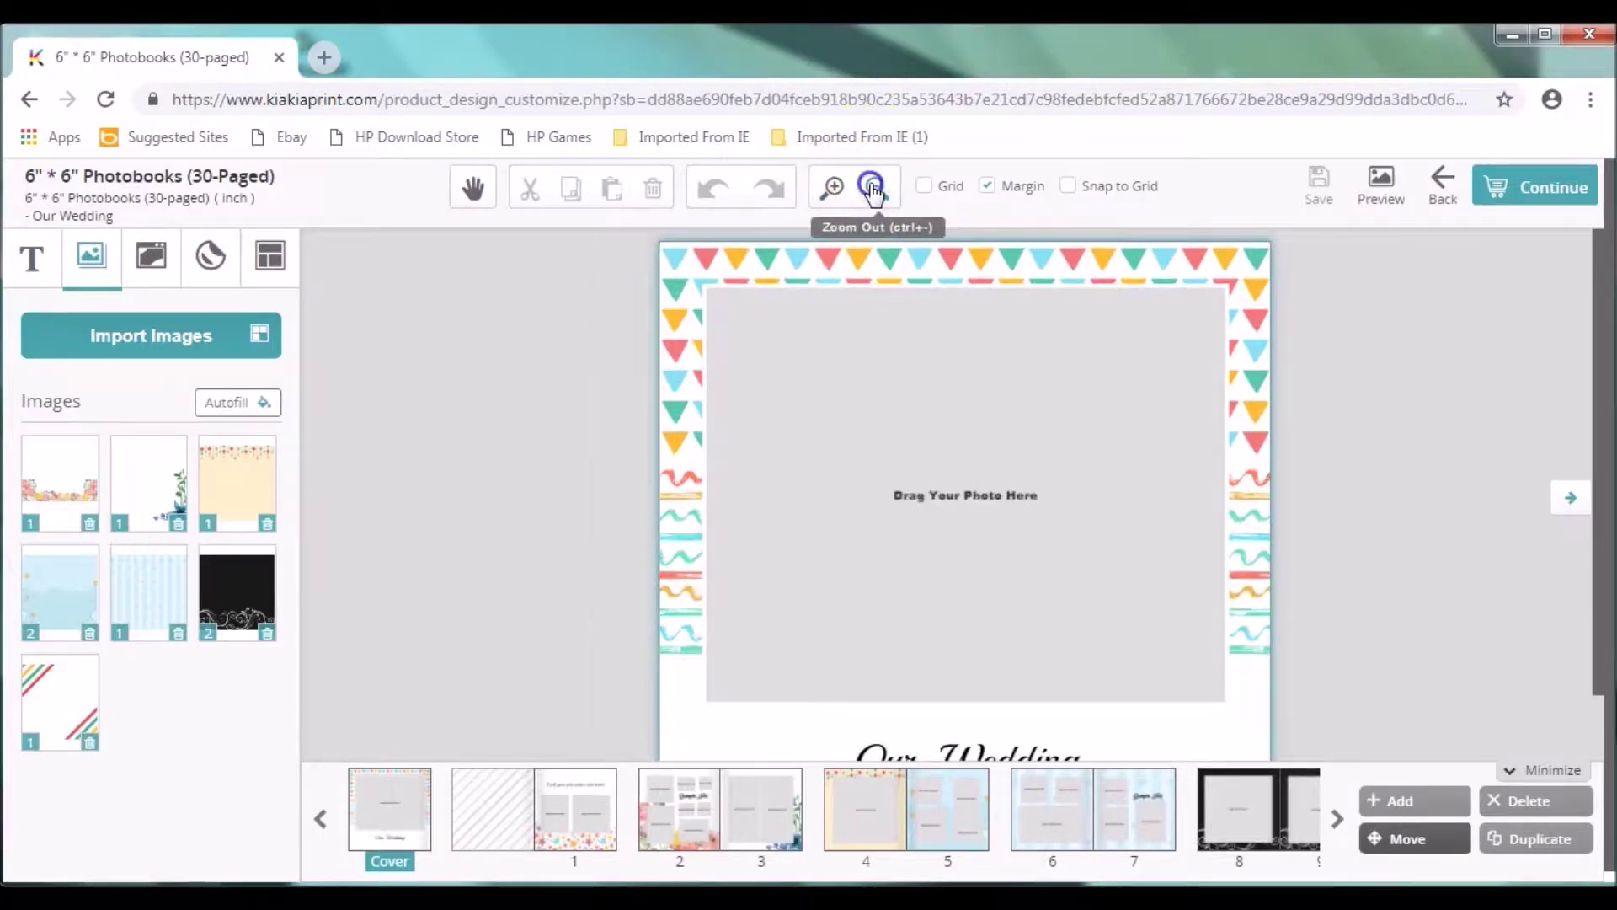
left_click(873, 190)
left_click(874, 190)
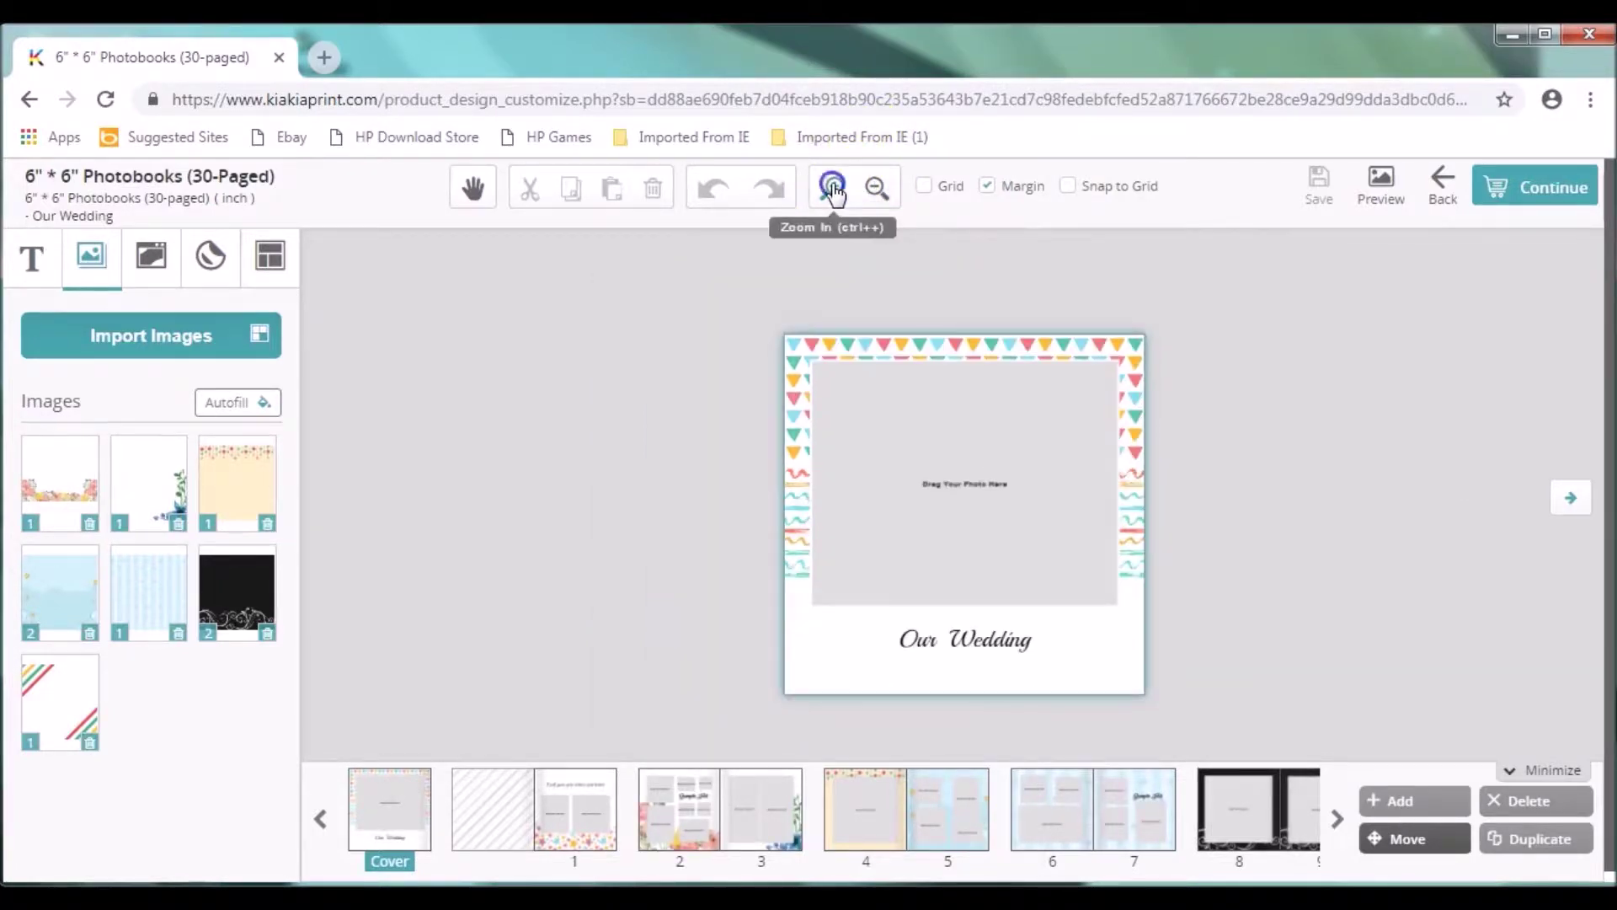
left_click(834, 190)
left_click(834, 190)
left_click(875, 191)
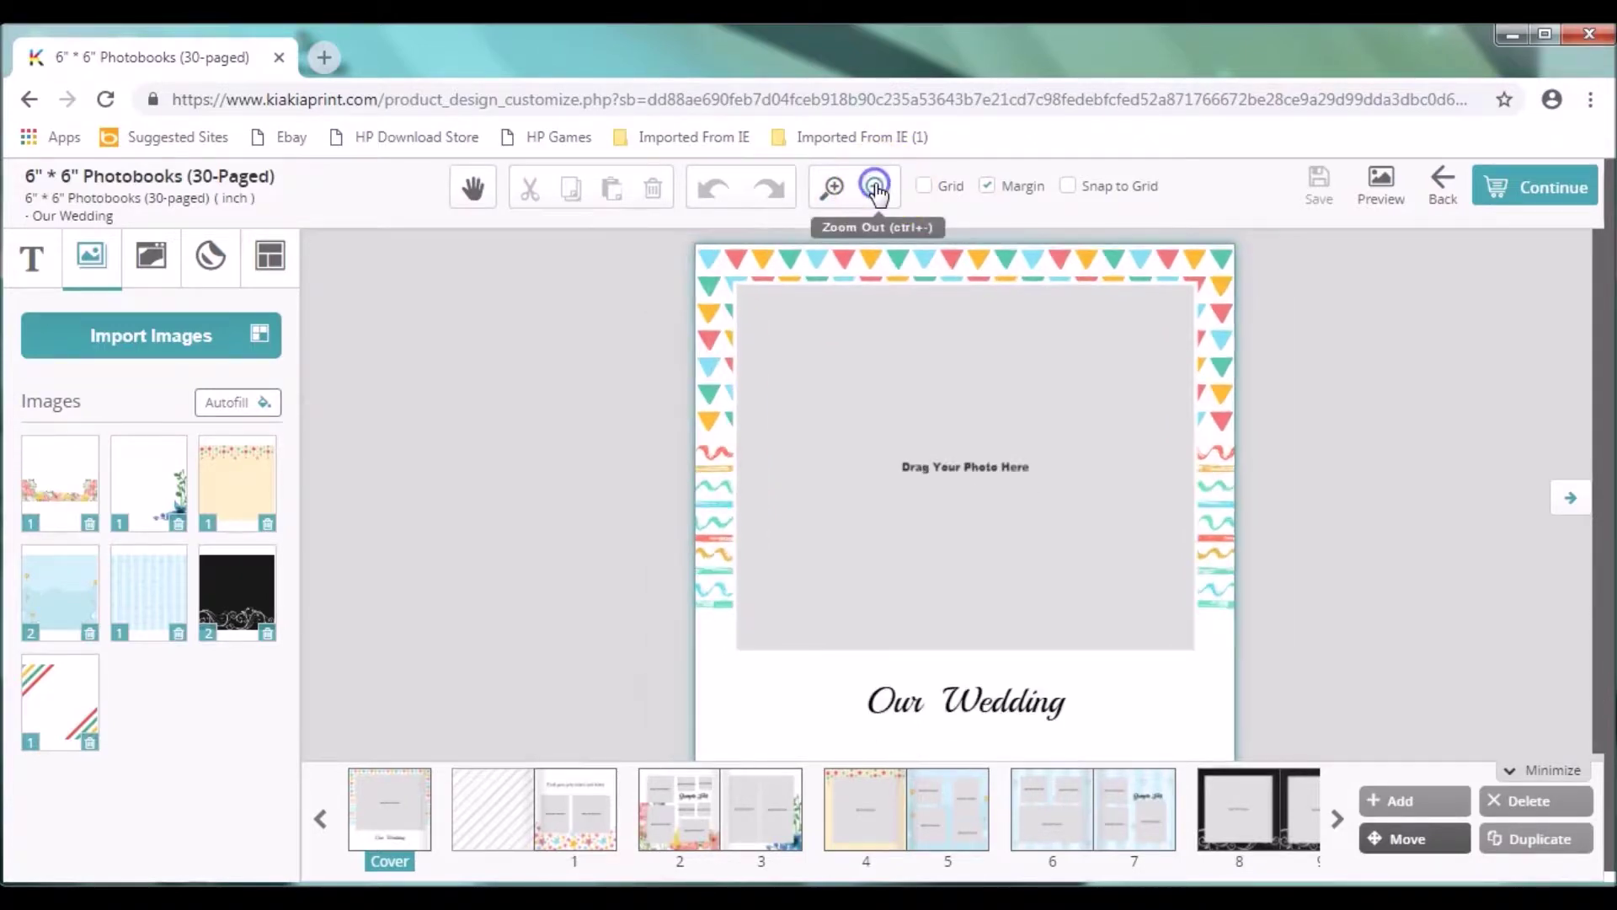
left_click(875, 189)
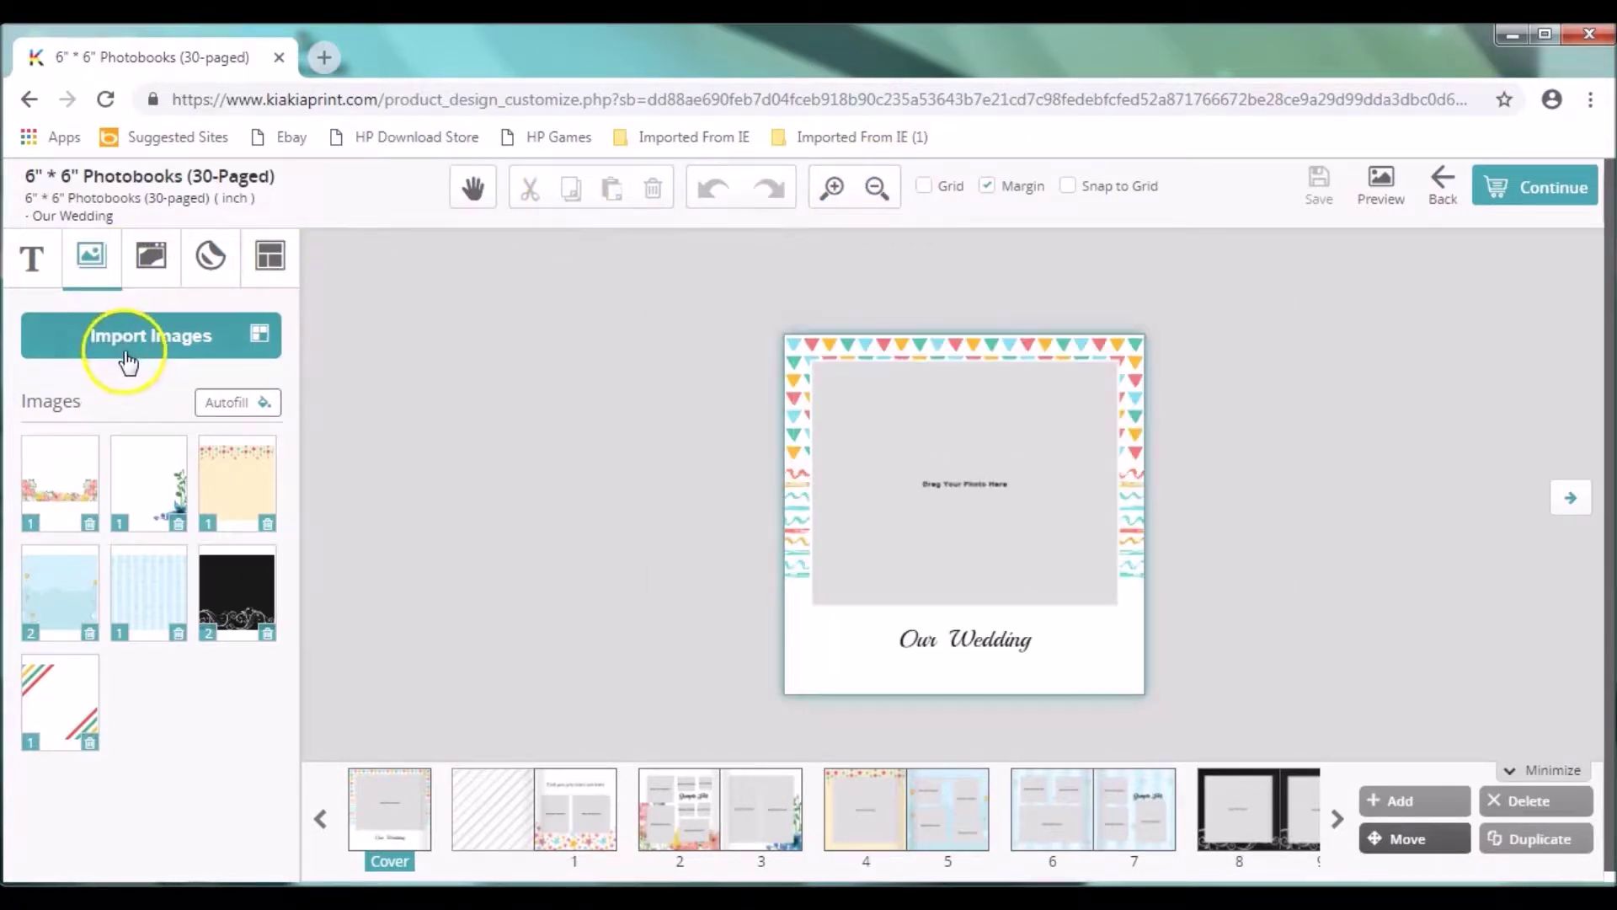
Step: Open the Image Gallery, review the import sources, and show all previously uploaded images
left_click(158, 349)
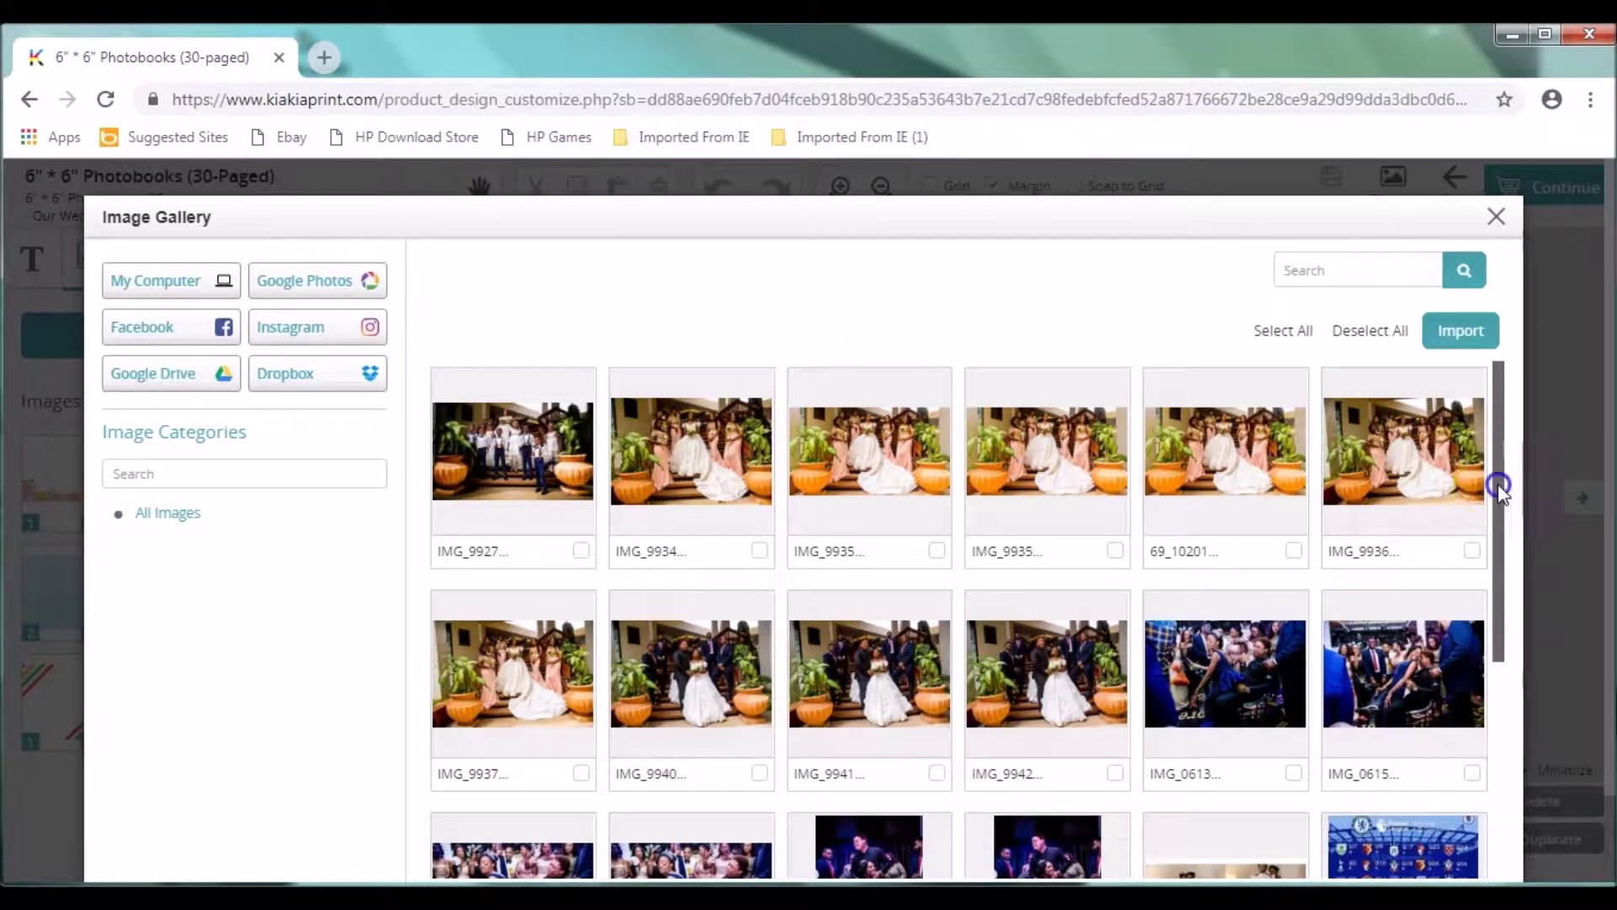
left_click_drag(1499, 487, 1490, 455)
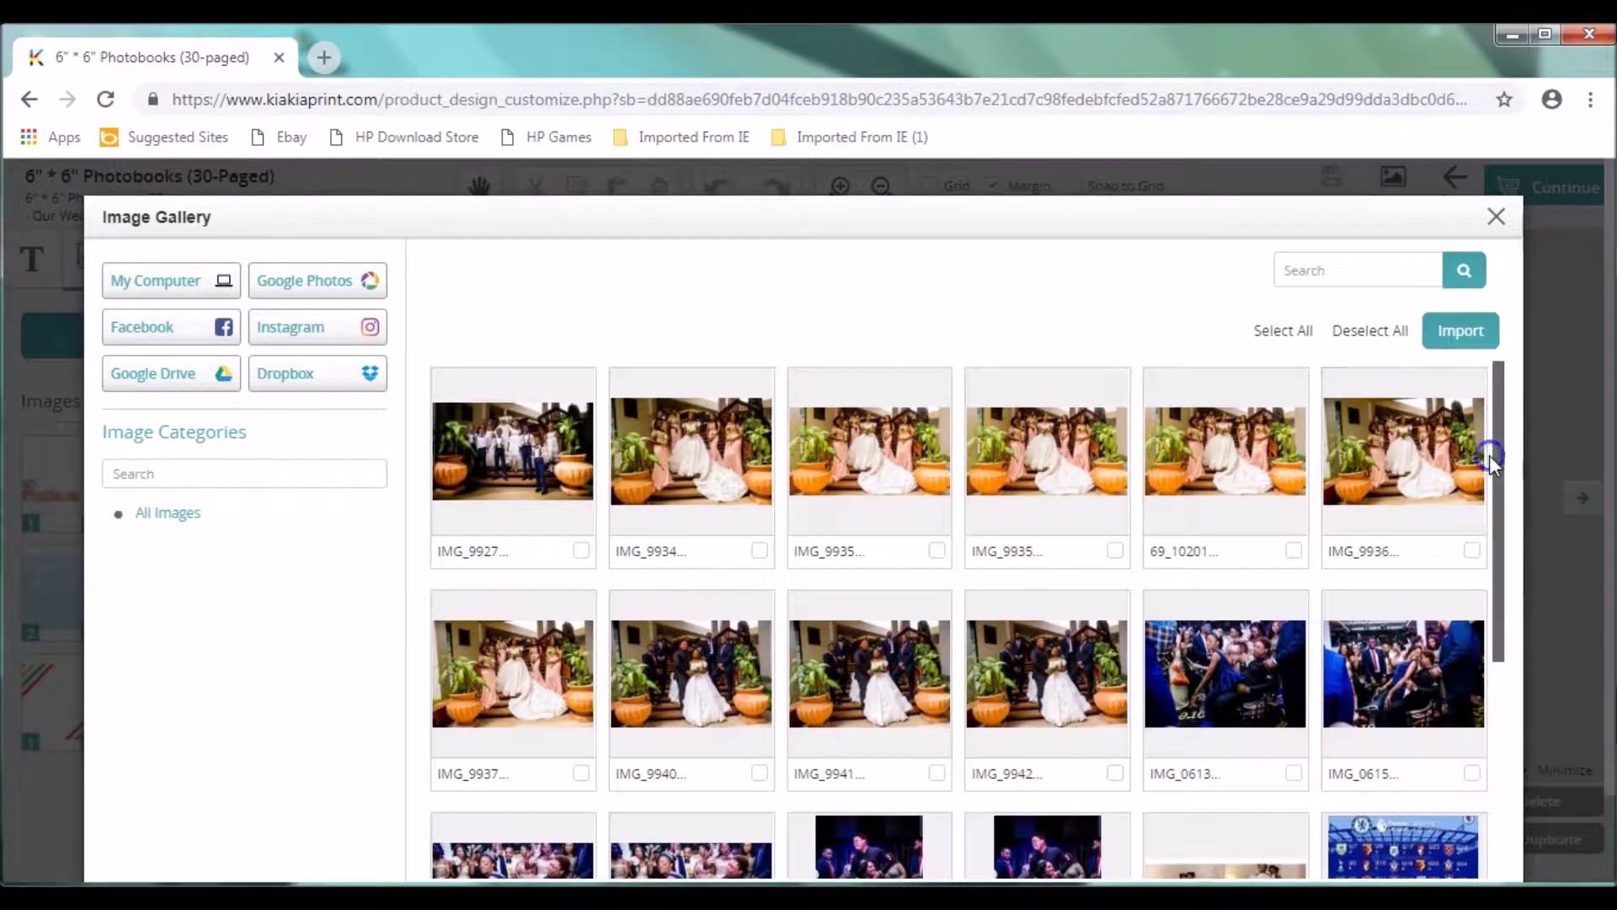
left_click(177, 299)
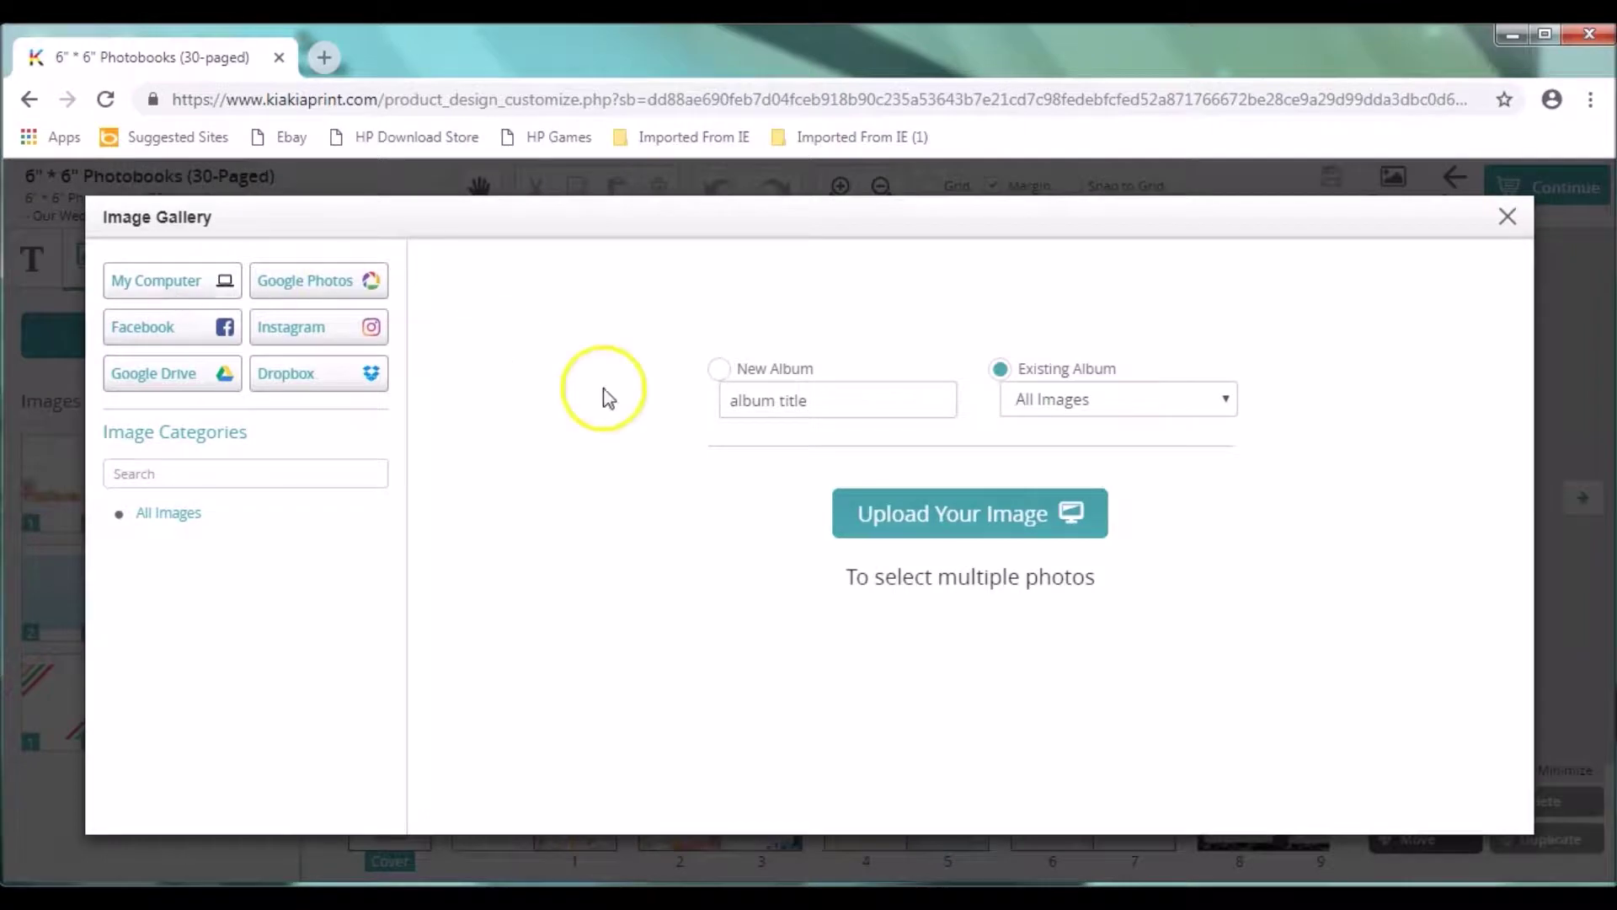
left_click(312, 286)
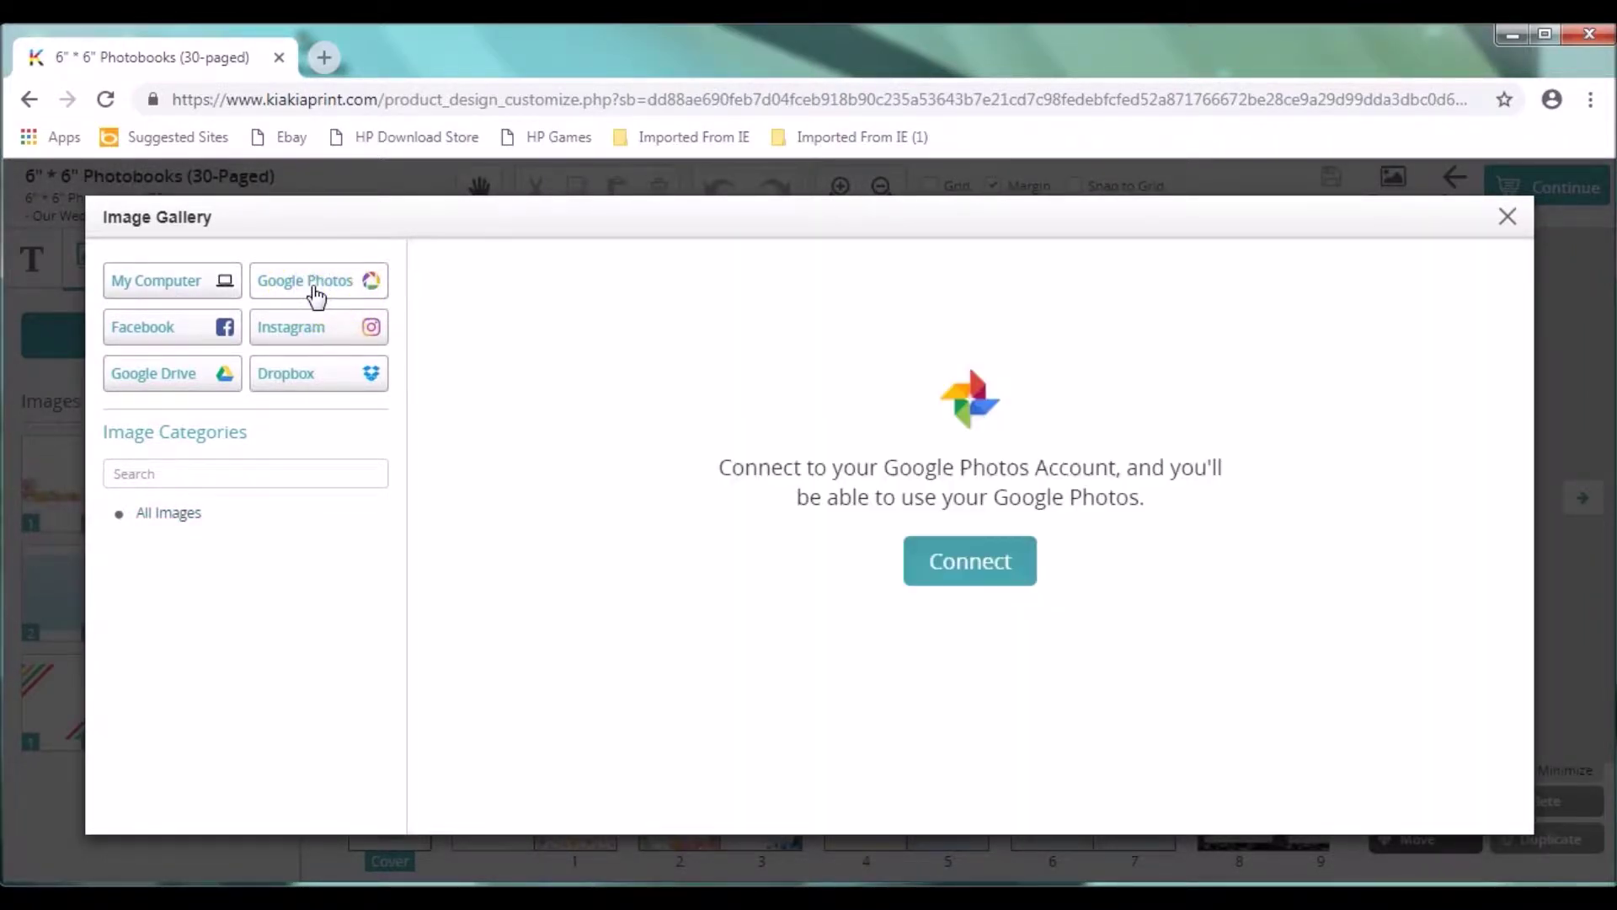
left_click(145, 329)
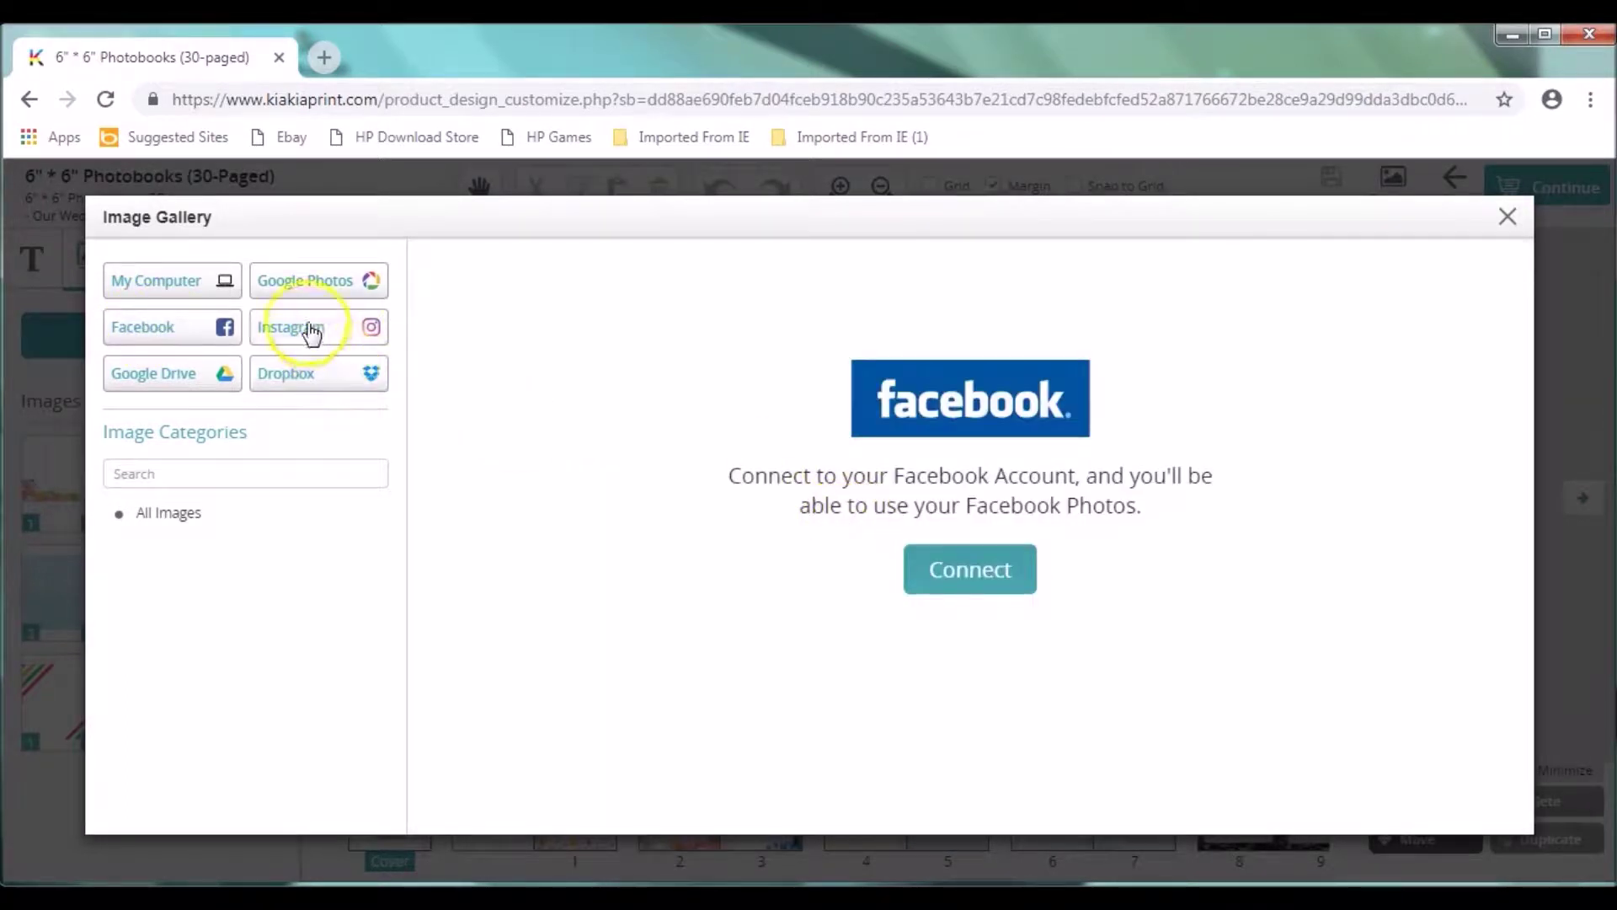
left_click(310, 330)
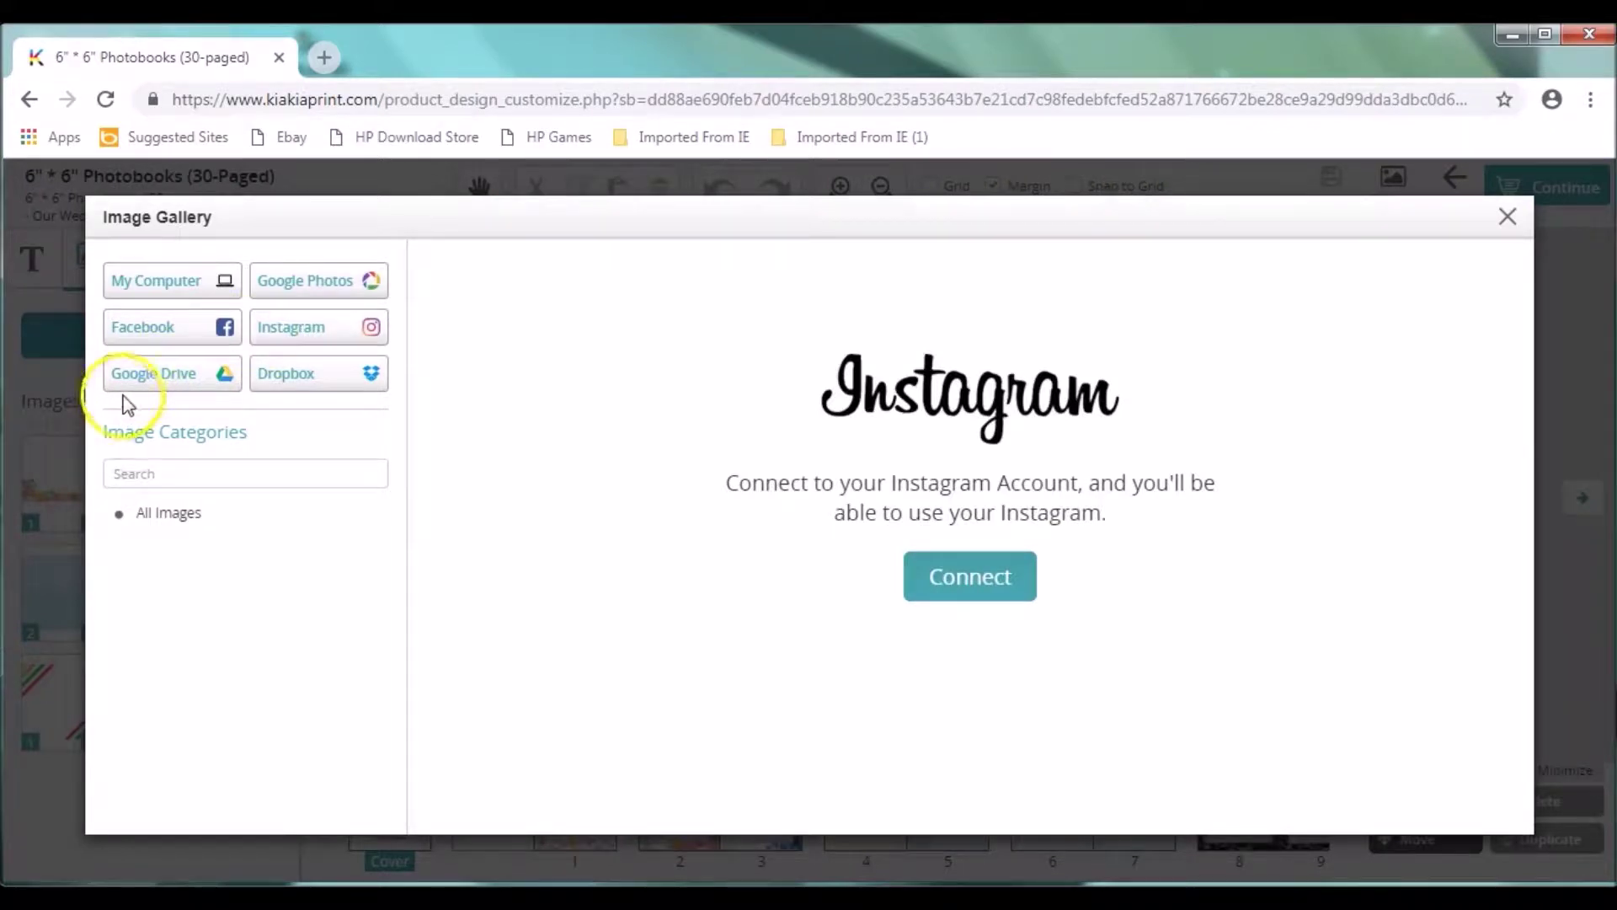
left_click(161, 379)
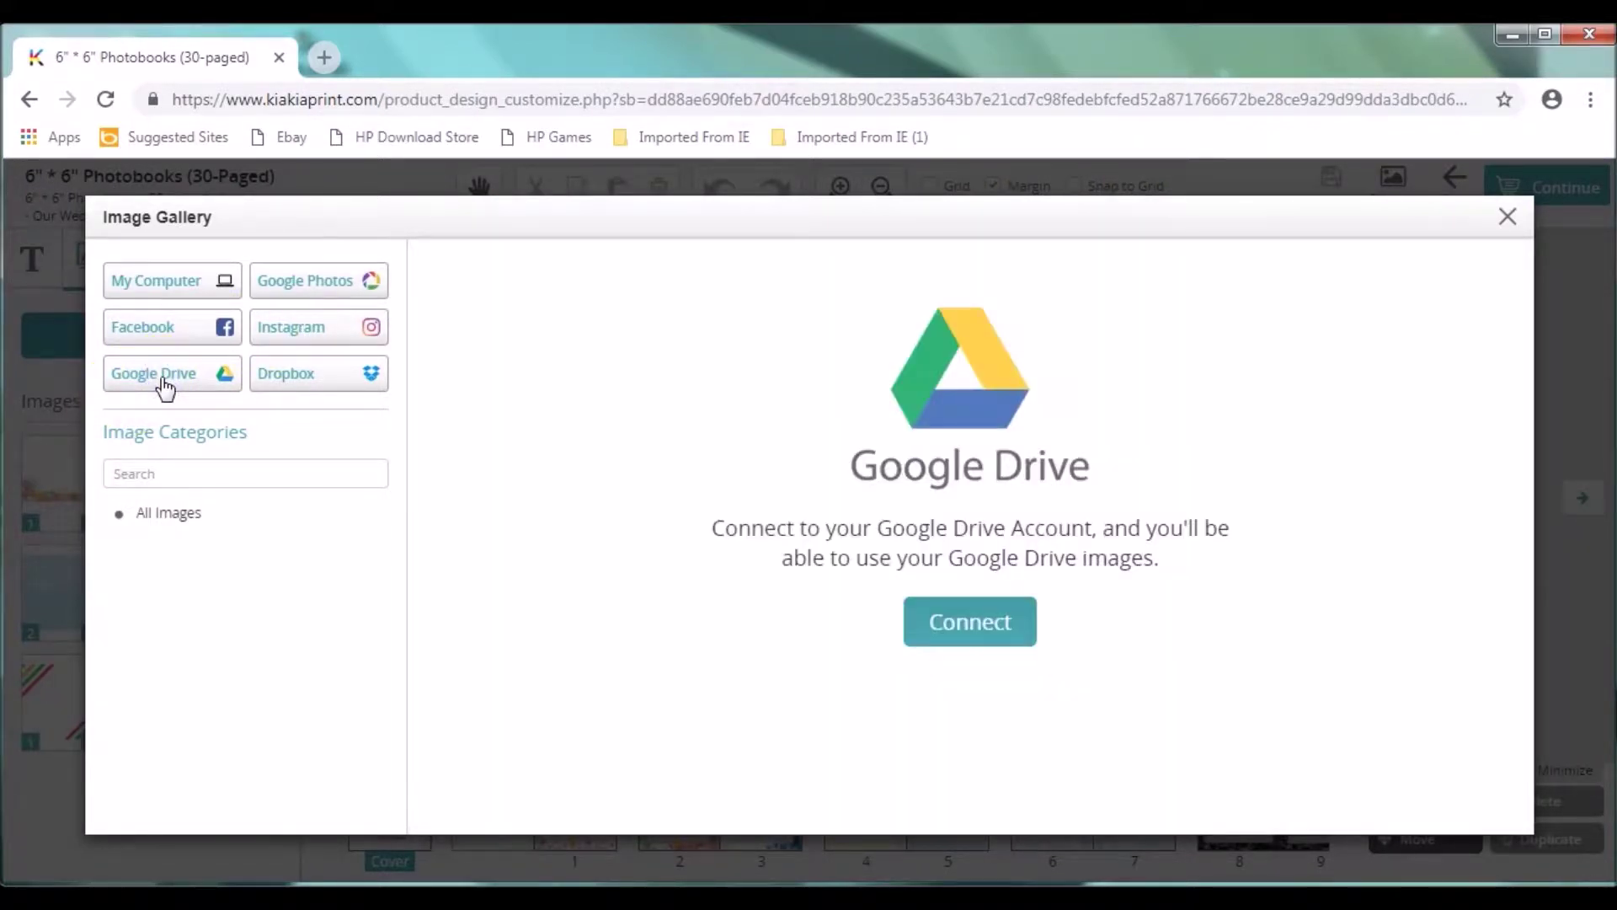
left_click(284, 377)
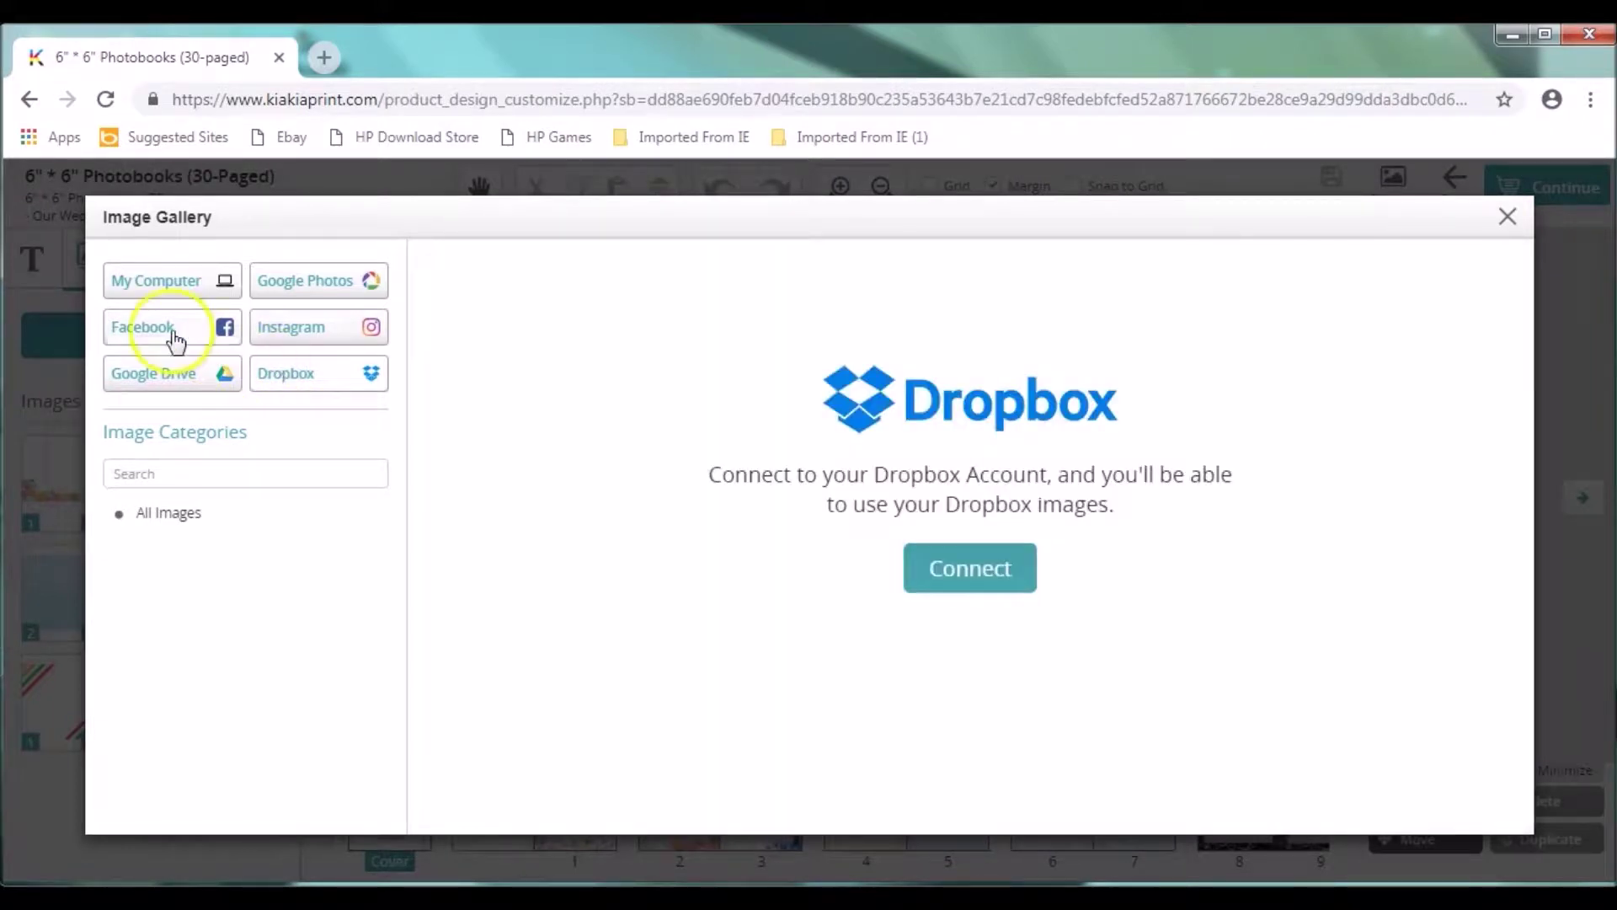
left_click(139, 284)
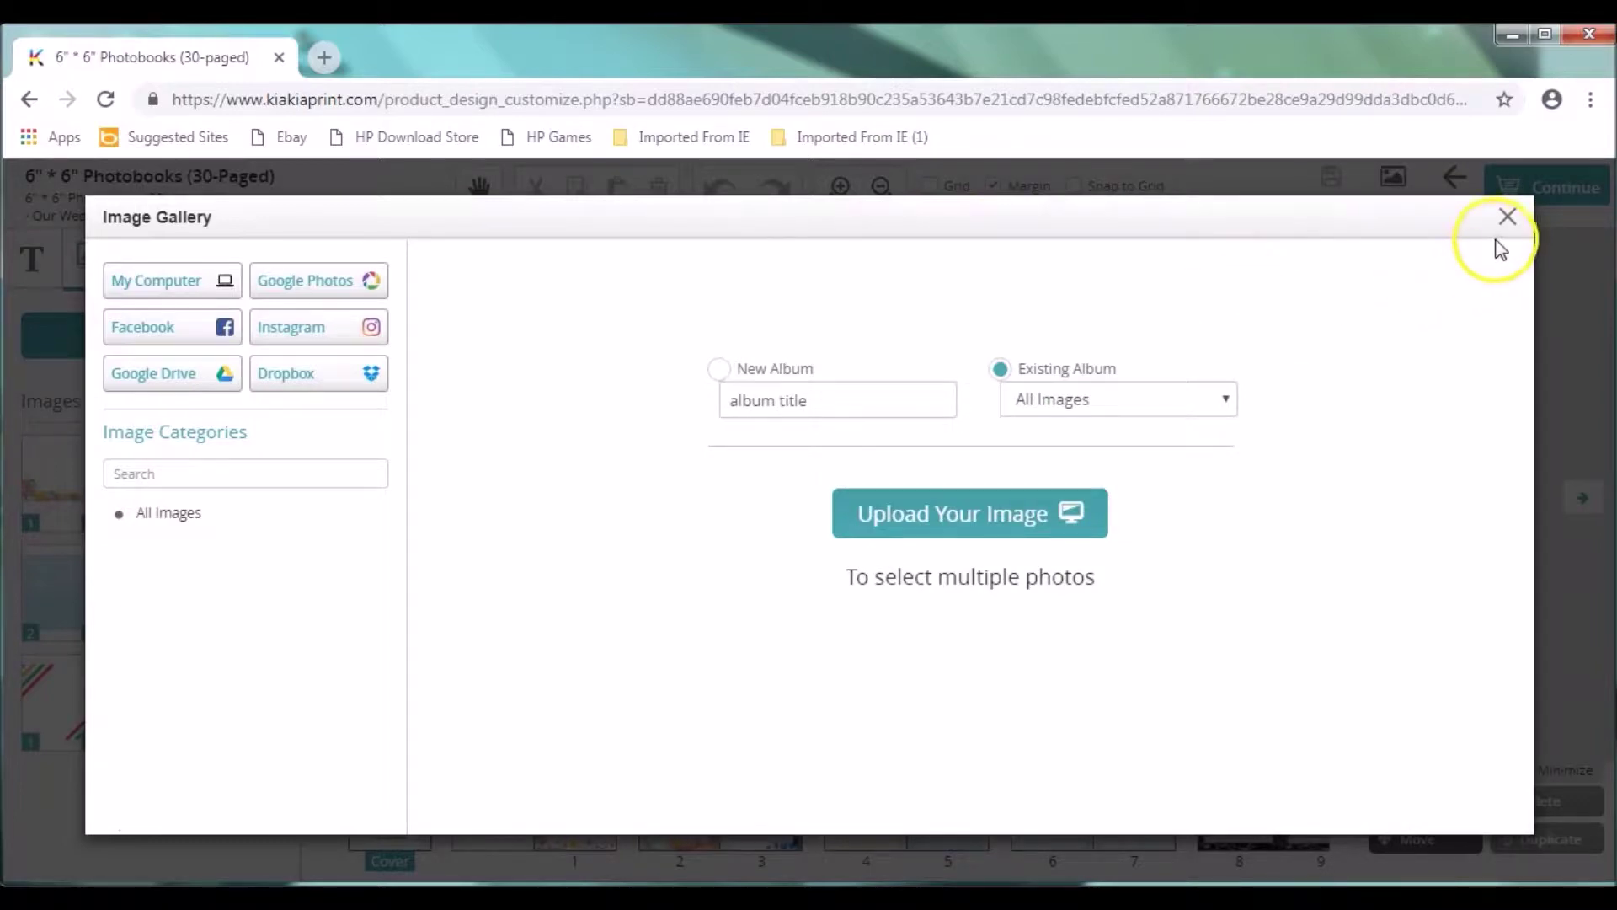
left_click(180, 514)
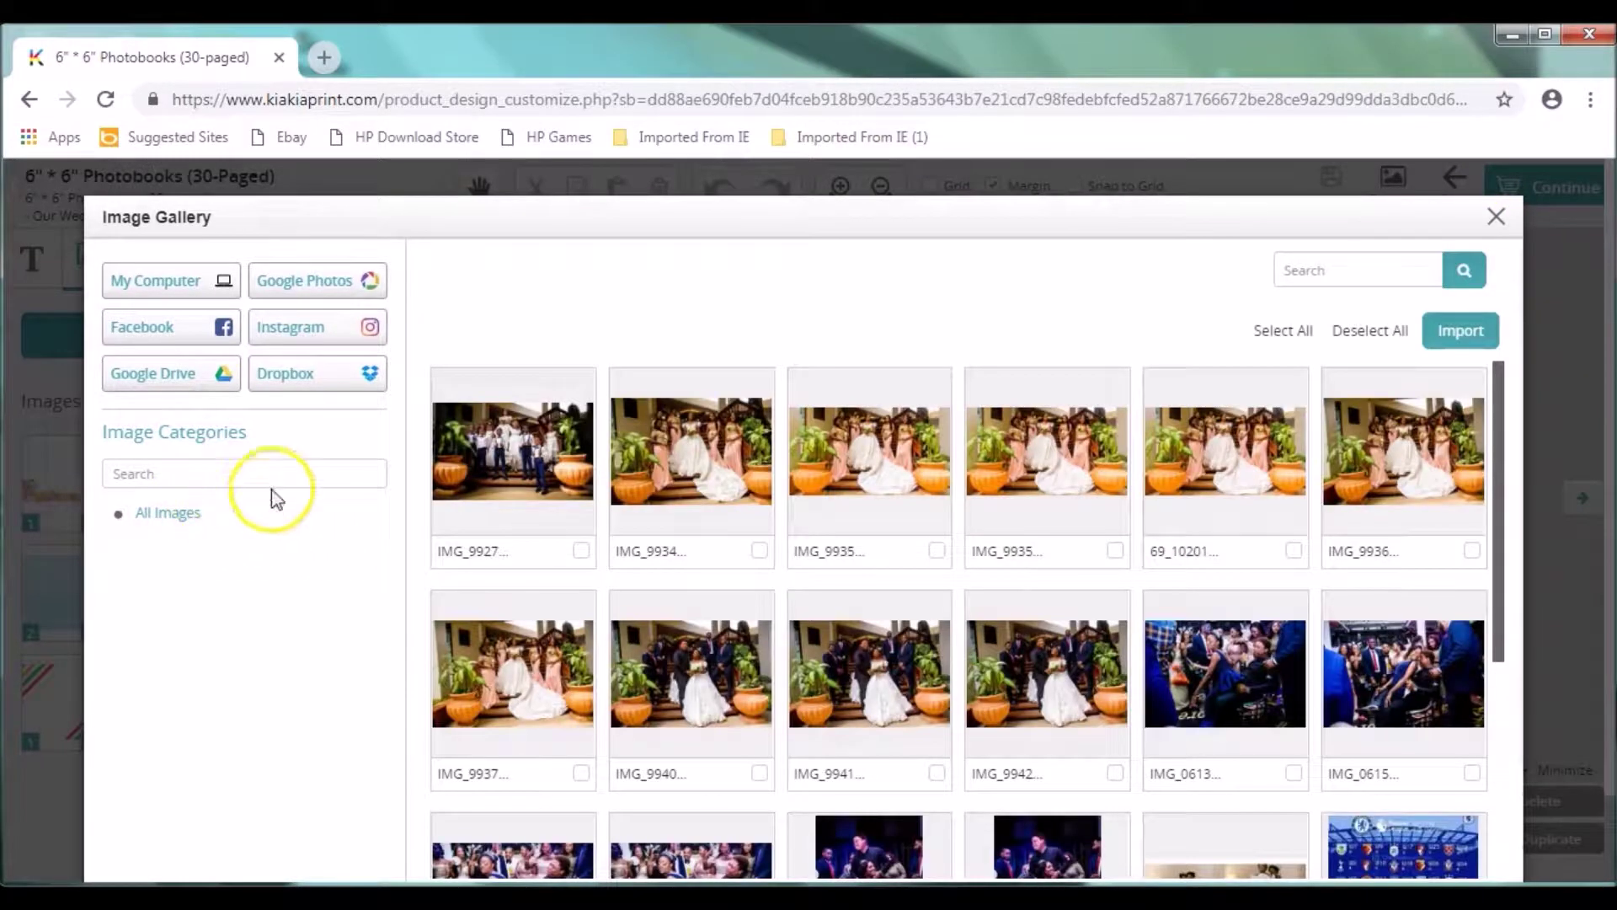
Step: Mark the first-row photos and the two crowd photos for import
left_click(578, 553)
left_click(758, 554)
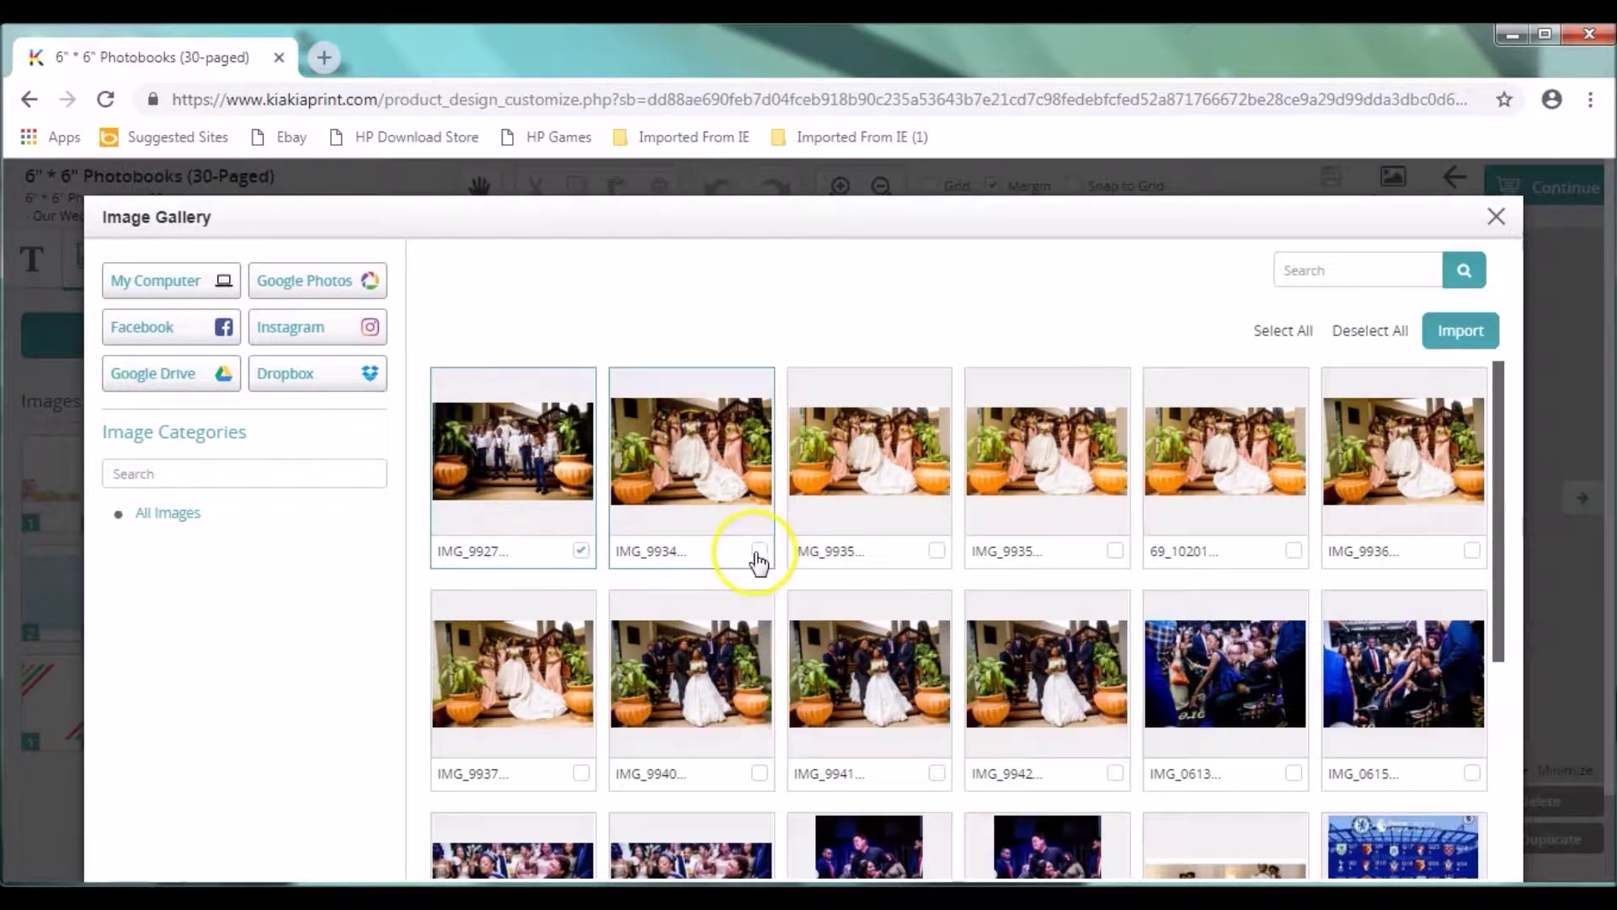
left_click(935, 554)
left_click(1116, 551)
left_click(1293, 554)
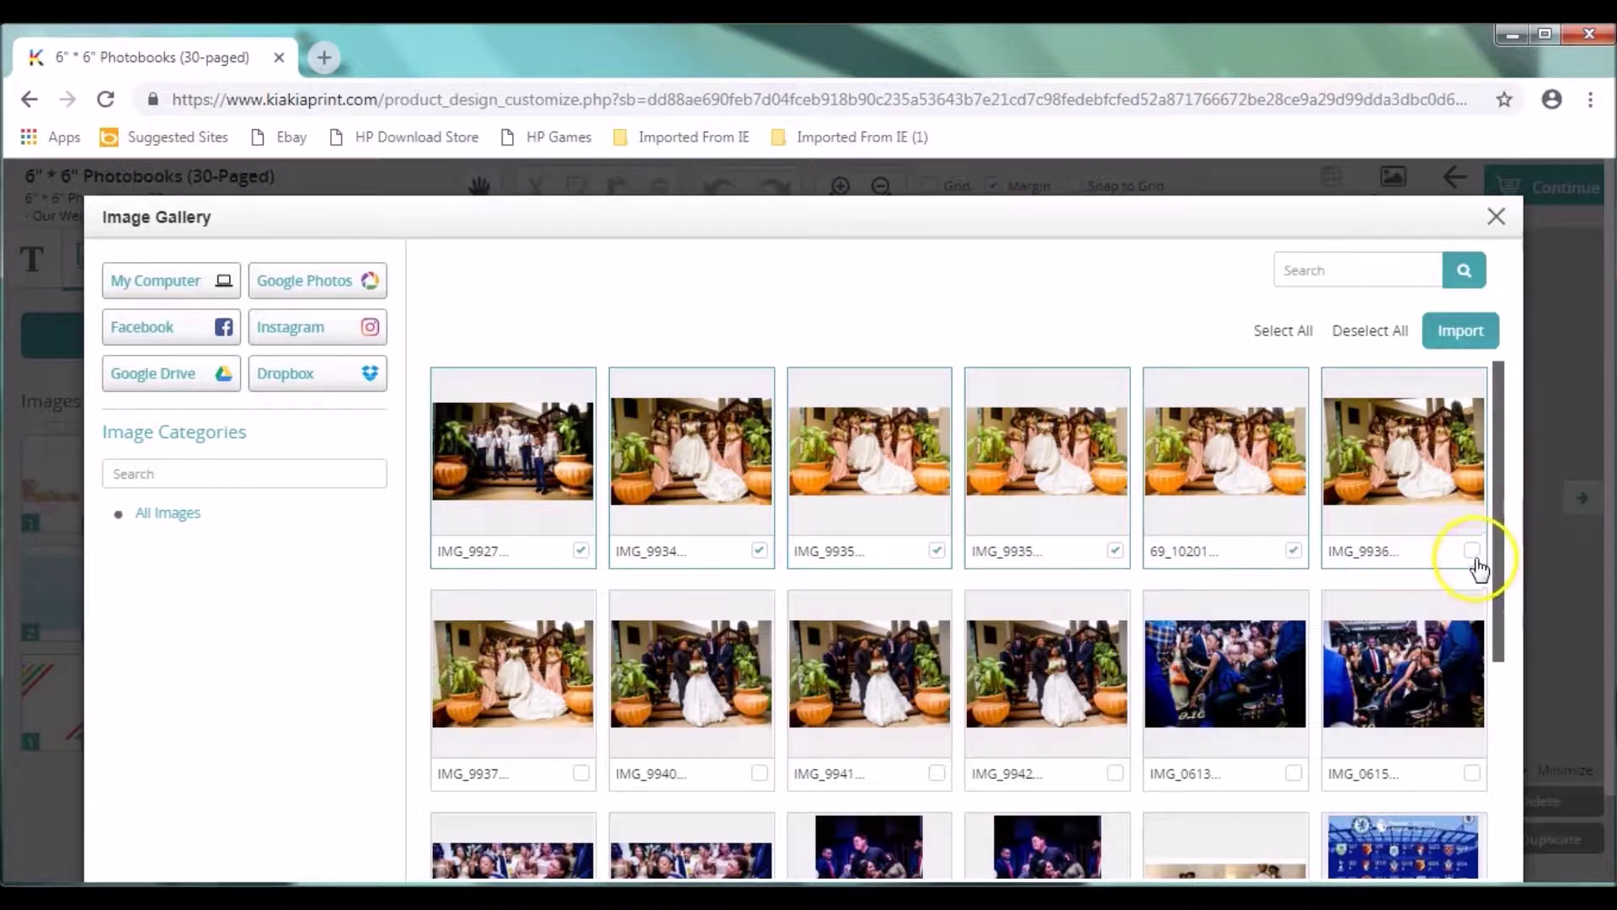
left_click(1474, 779)
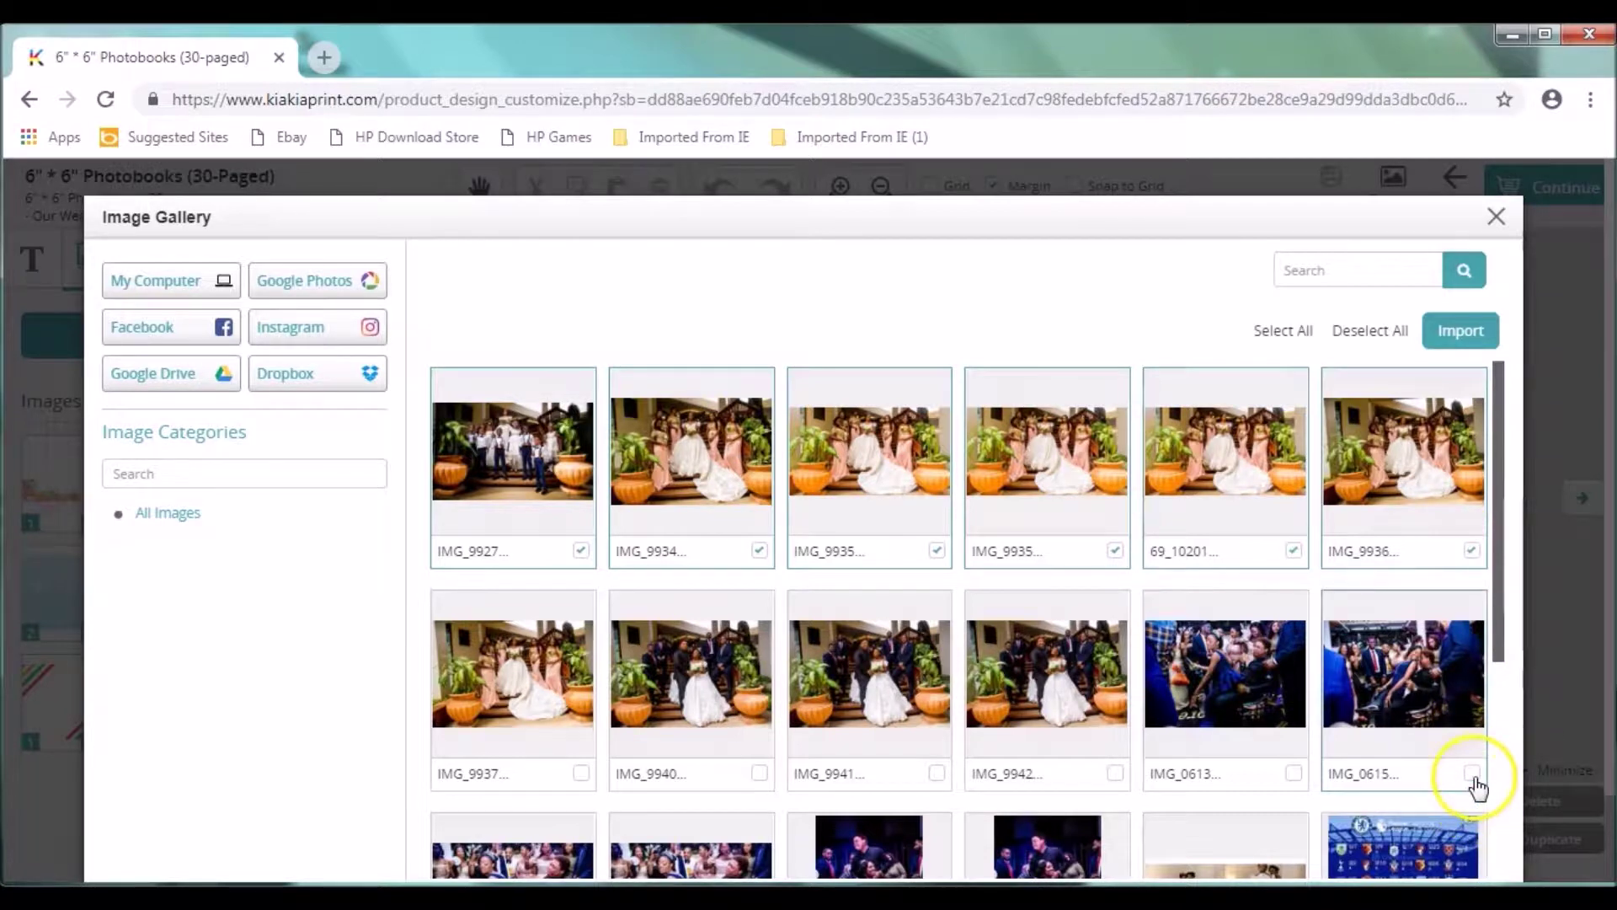
left_click(1295, 775)
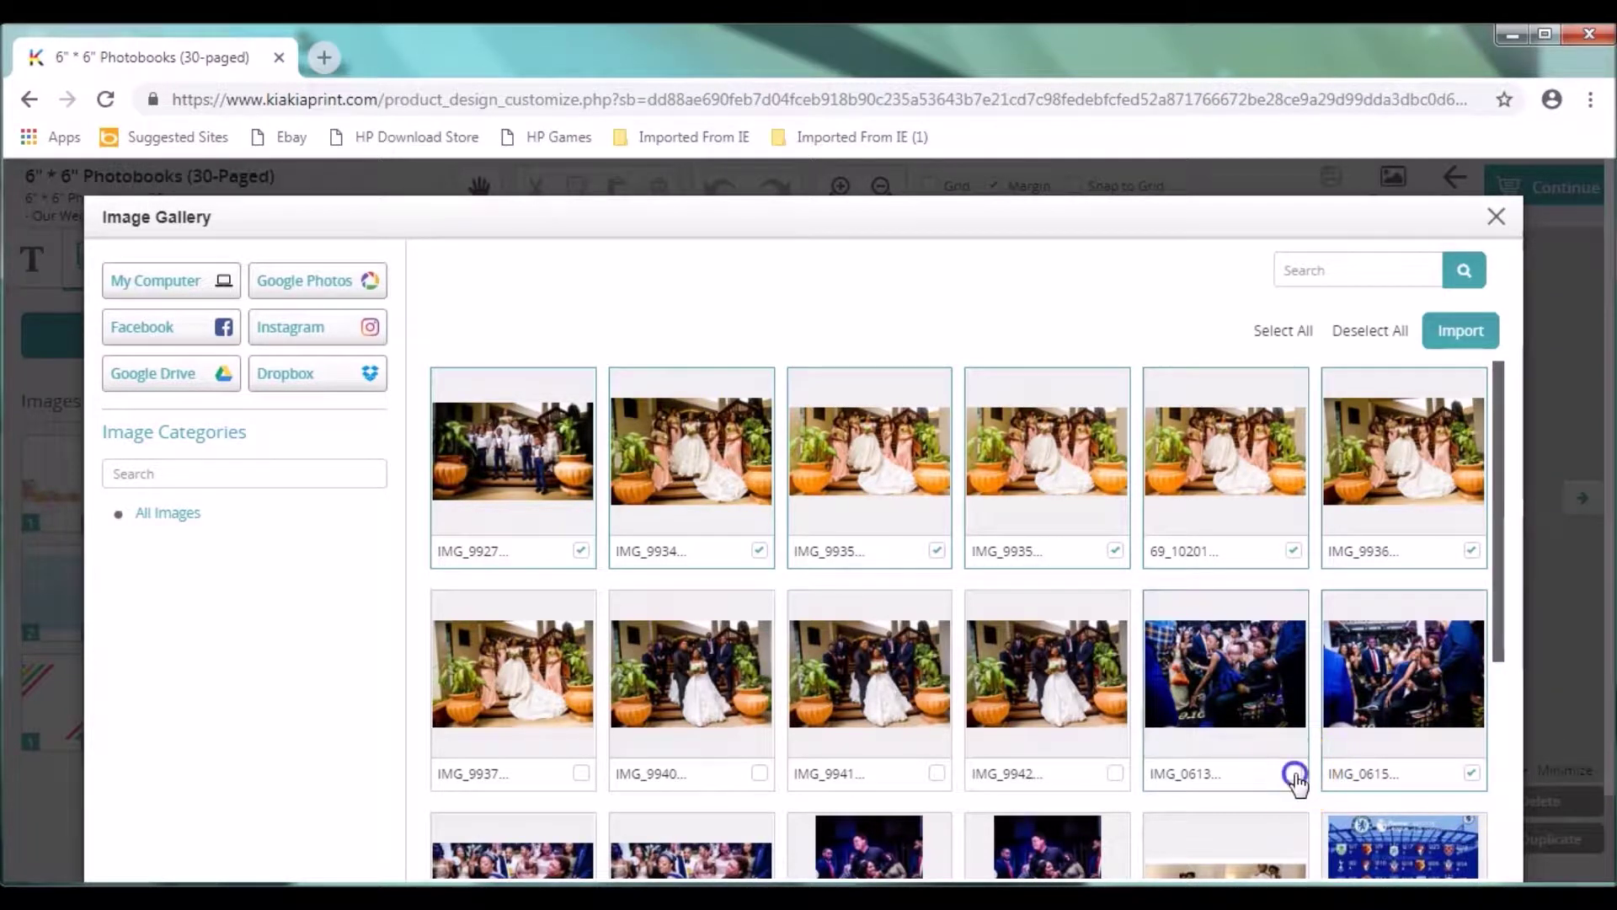
left_click(1091, 759)
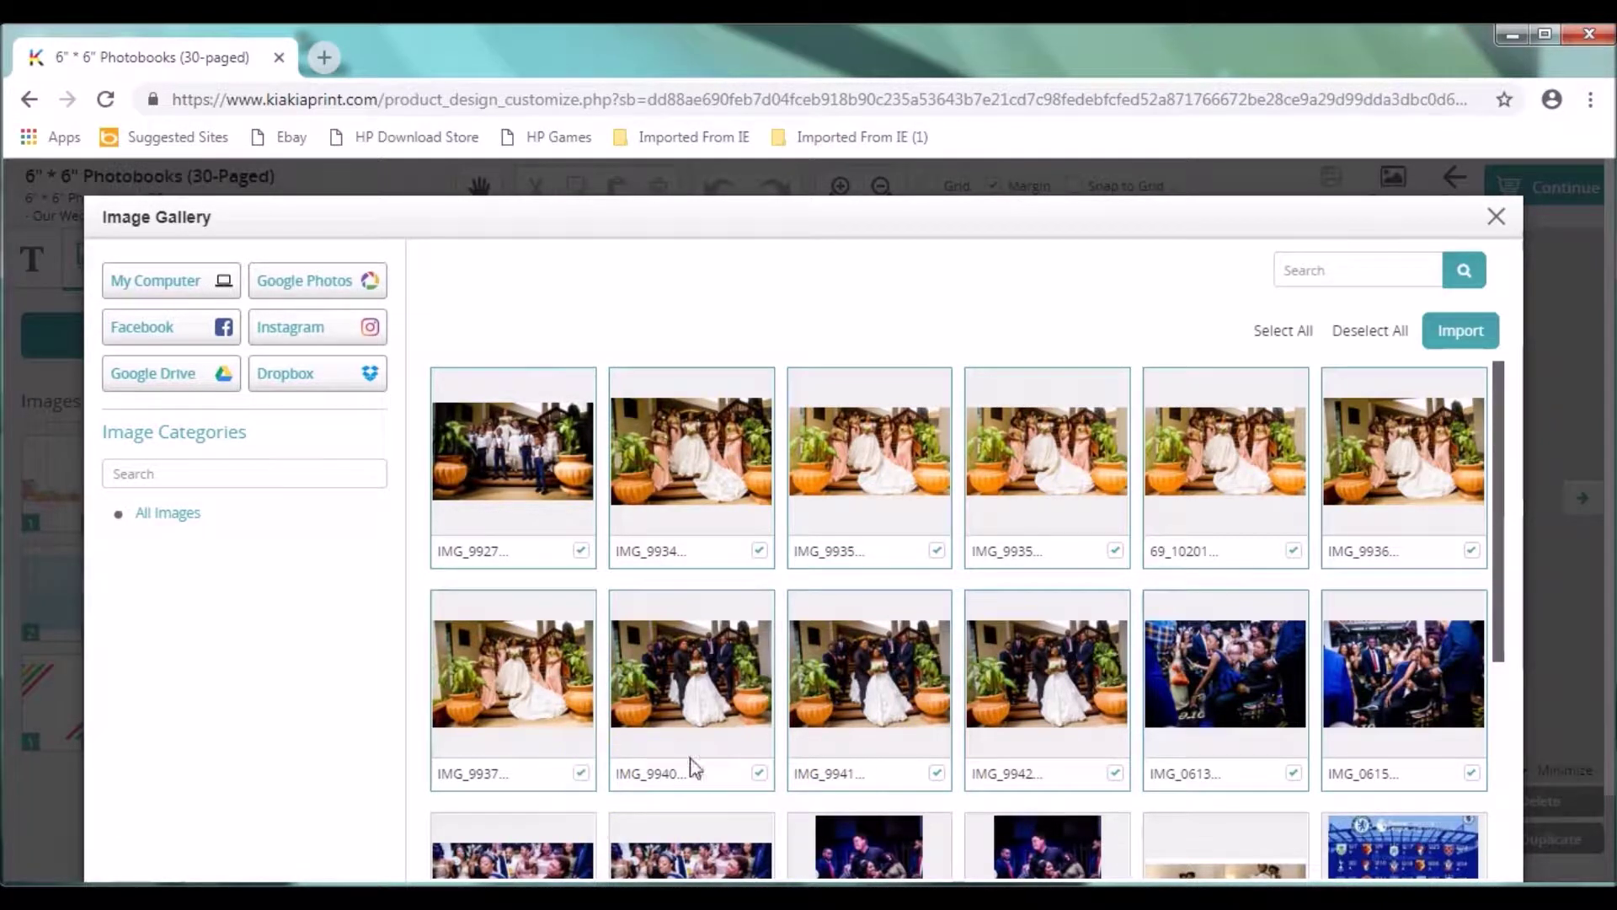
Step: Mark the two dance-floor photos and two woman-in-blue photos, then import the selection
left_click(1442, 546)
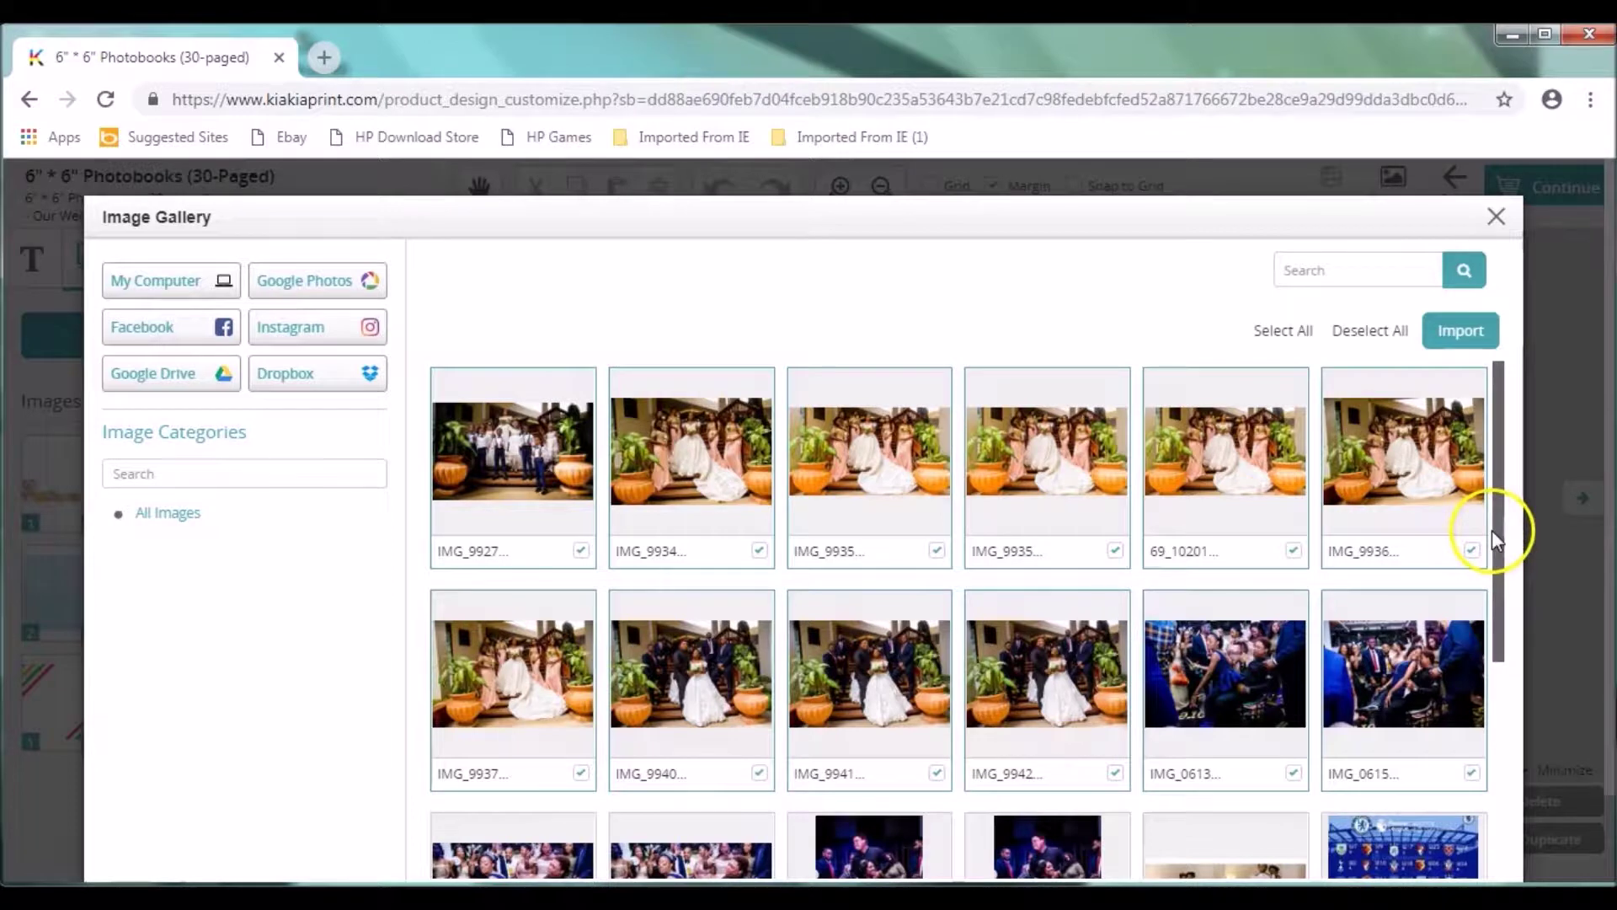
left_click_drag(1493, 539, 1495, 590)
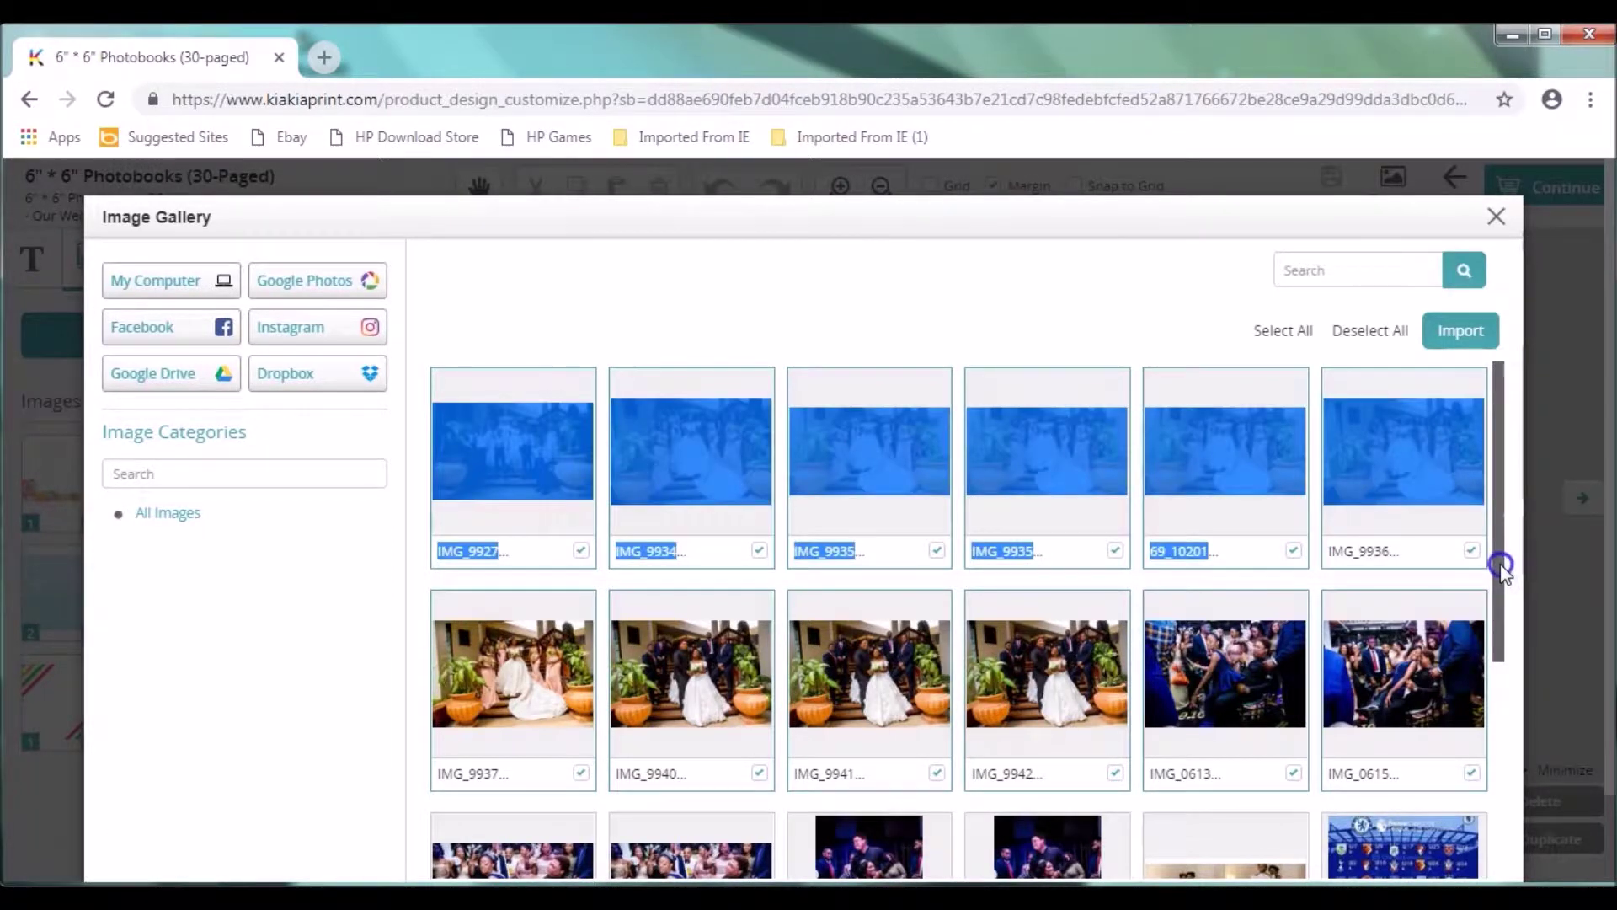
left_click_drag(1502, 567, 1495, 671)
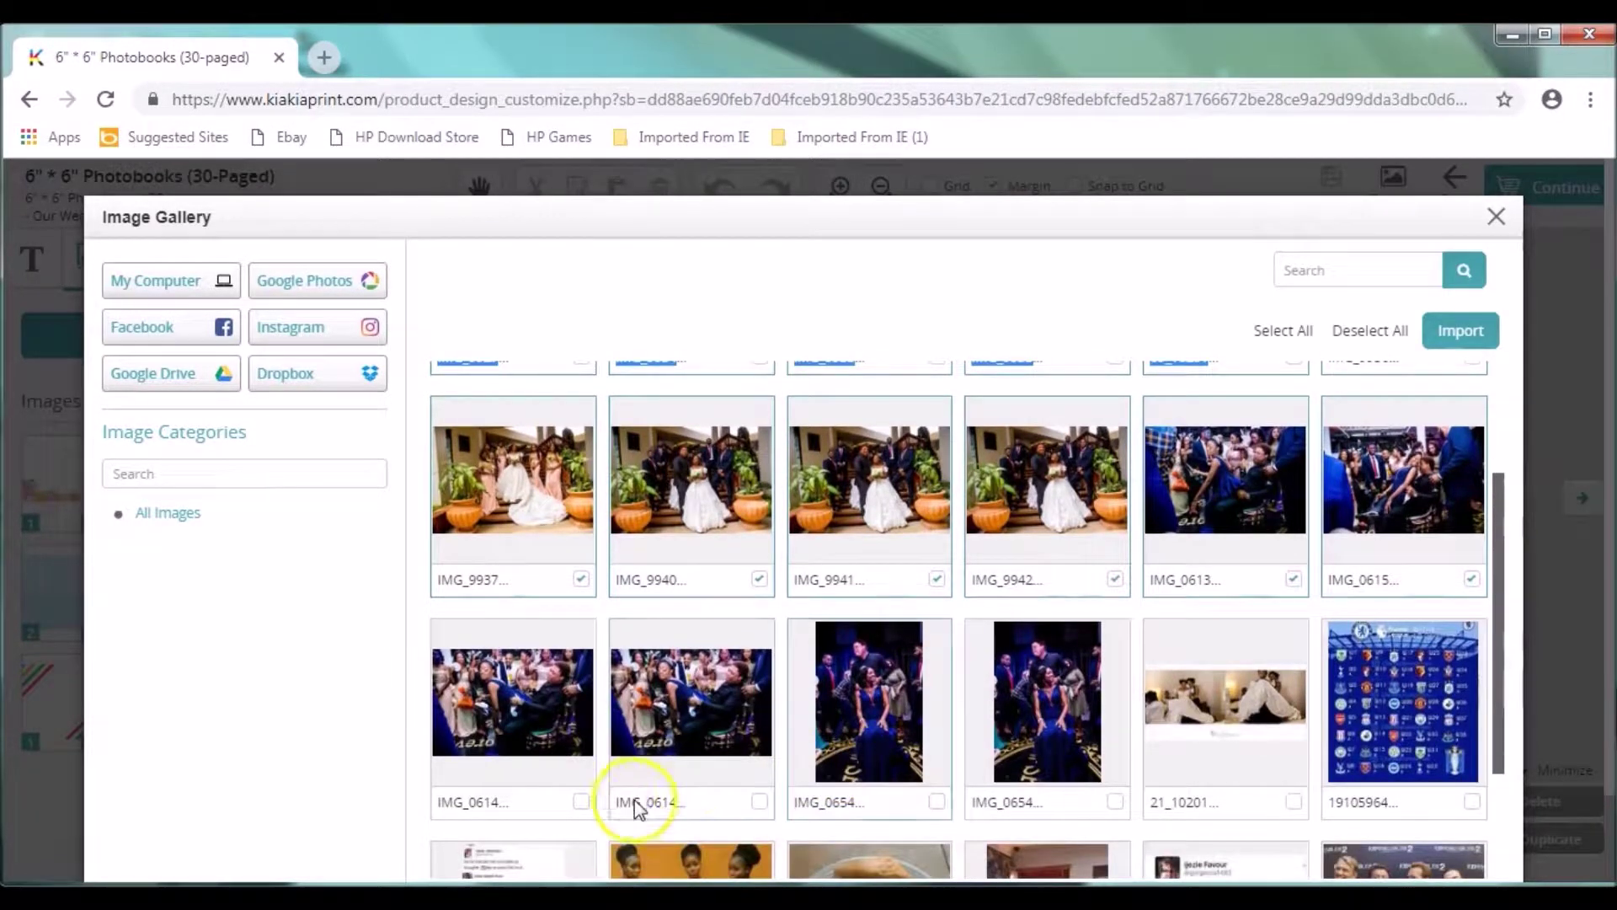
left_click(579, 802)
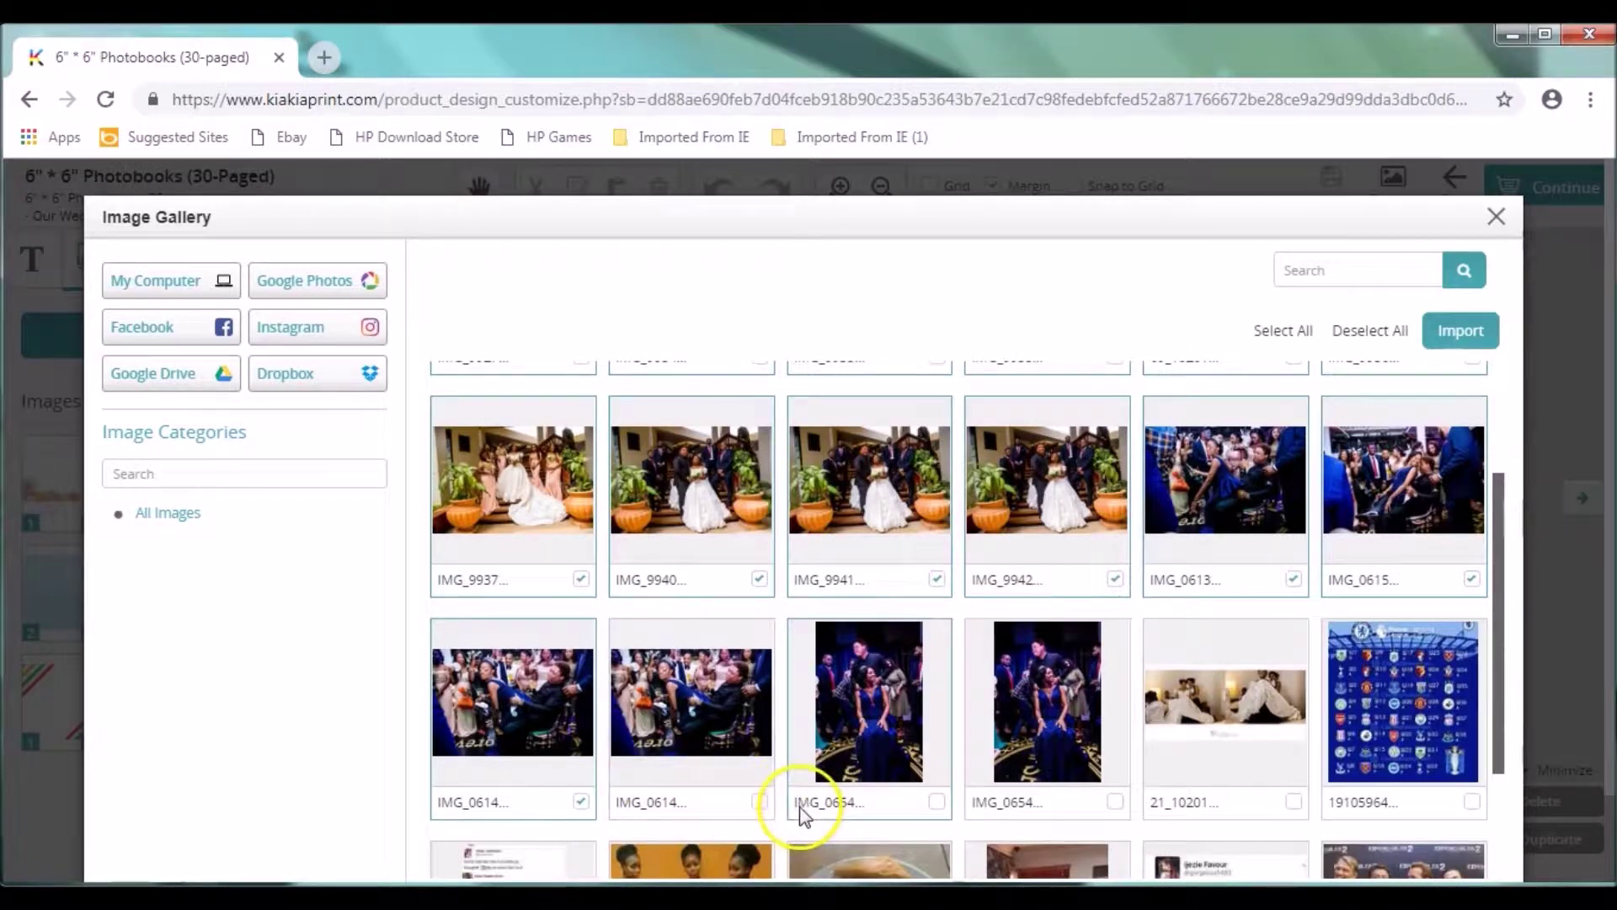
left_click(759, 801)
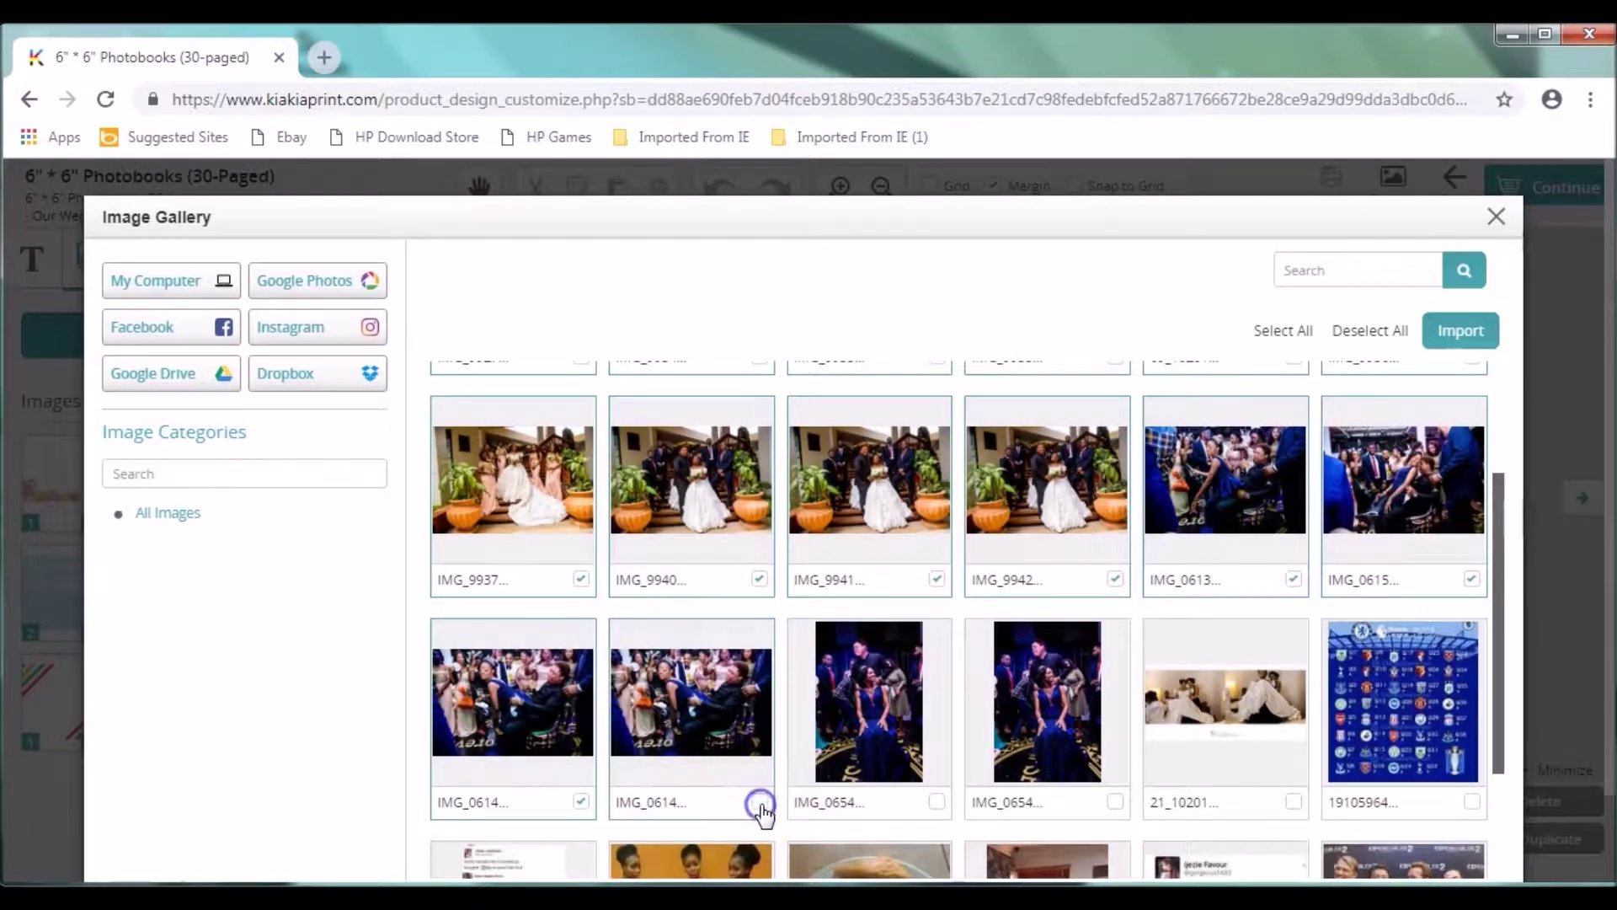
left_click(938, 803)
left_click(1114, 801)
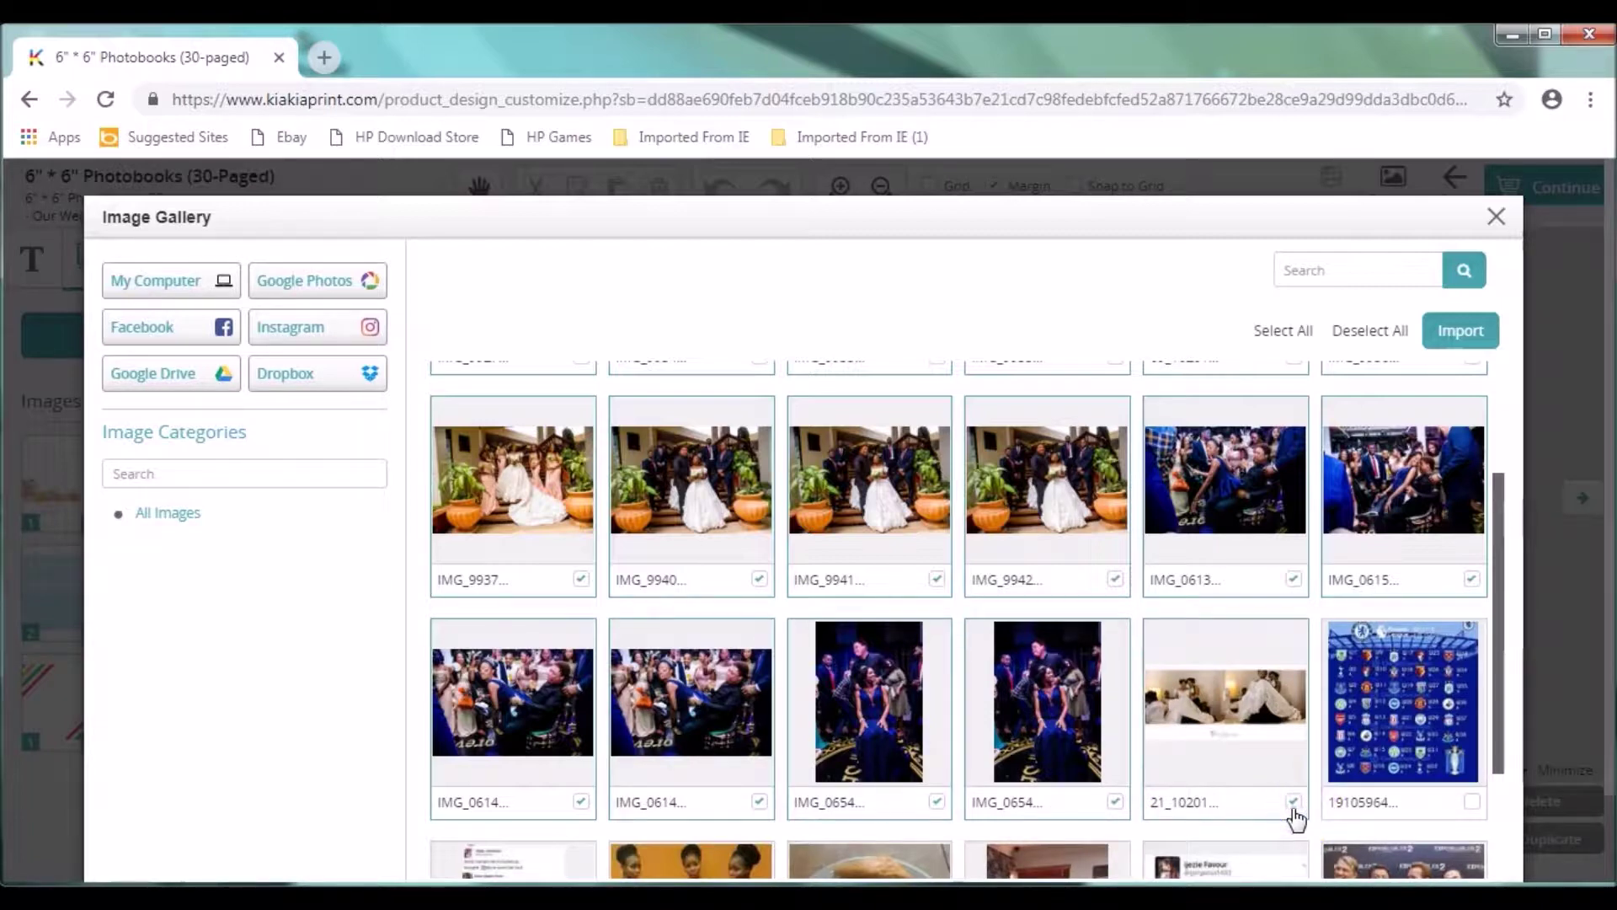
left_click(1370, 440)
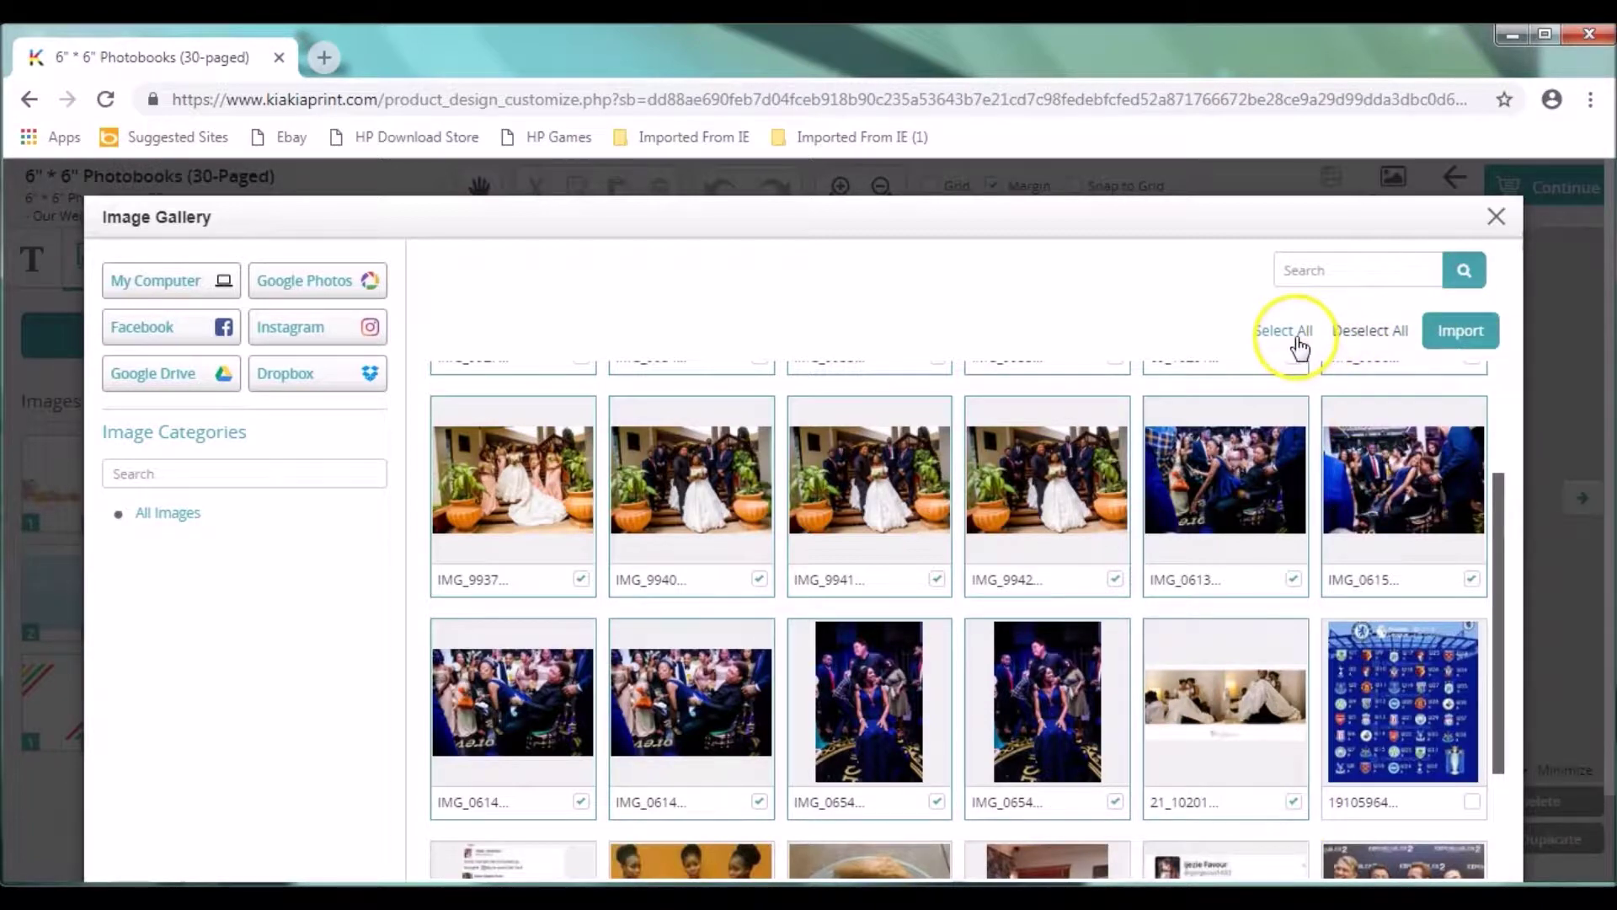
left_click(1461, 332)
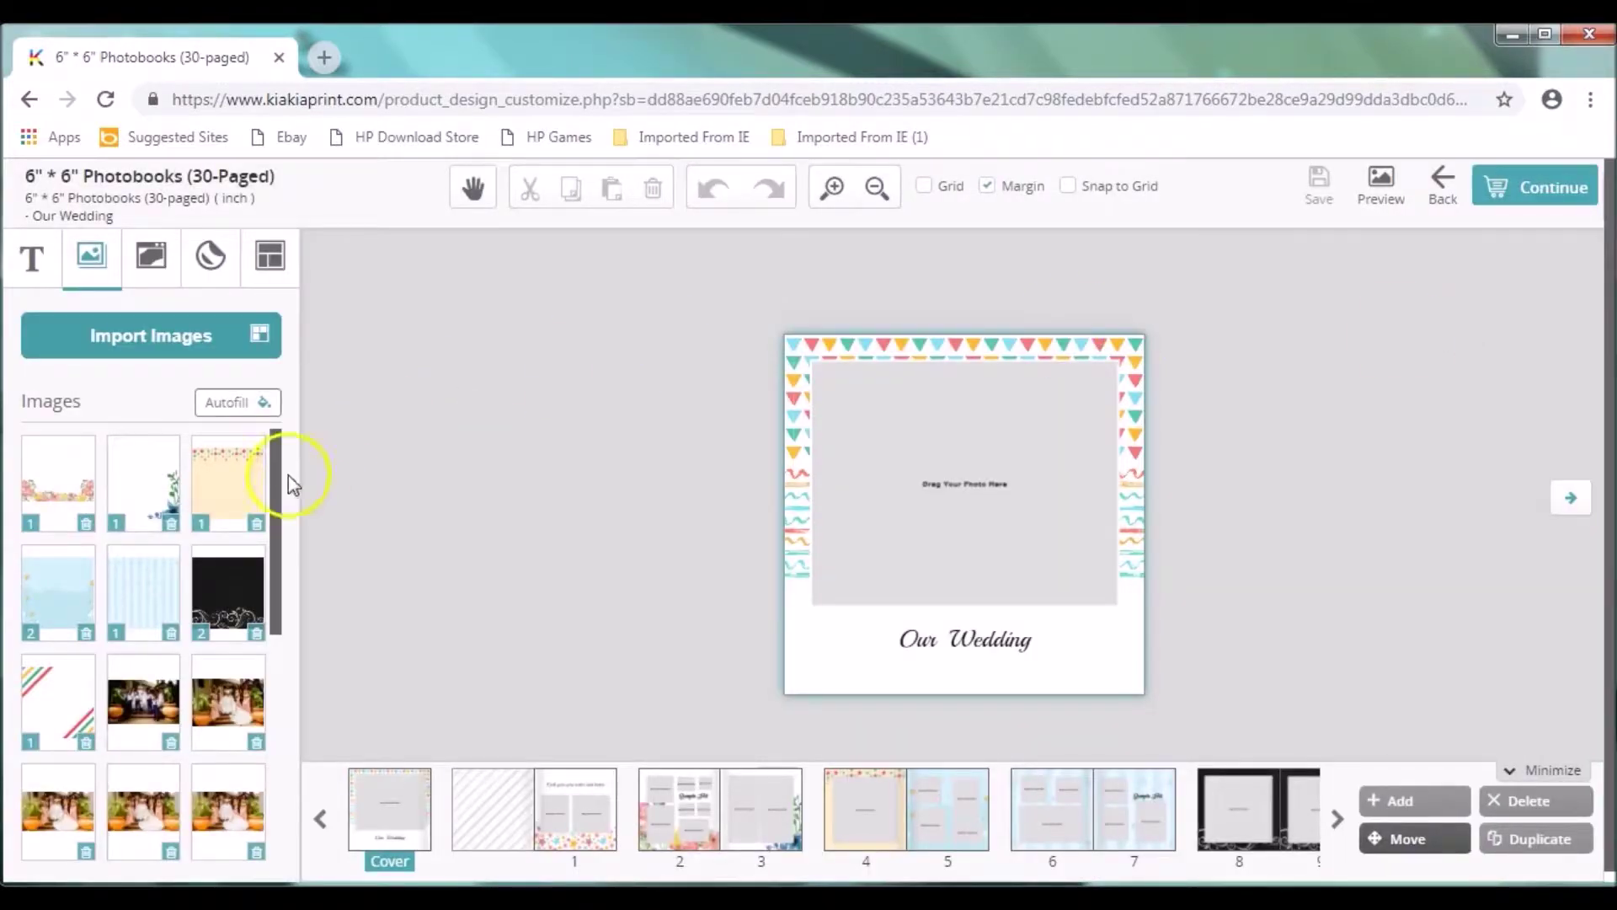
left_click_drag(274, 479, 296, 693)
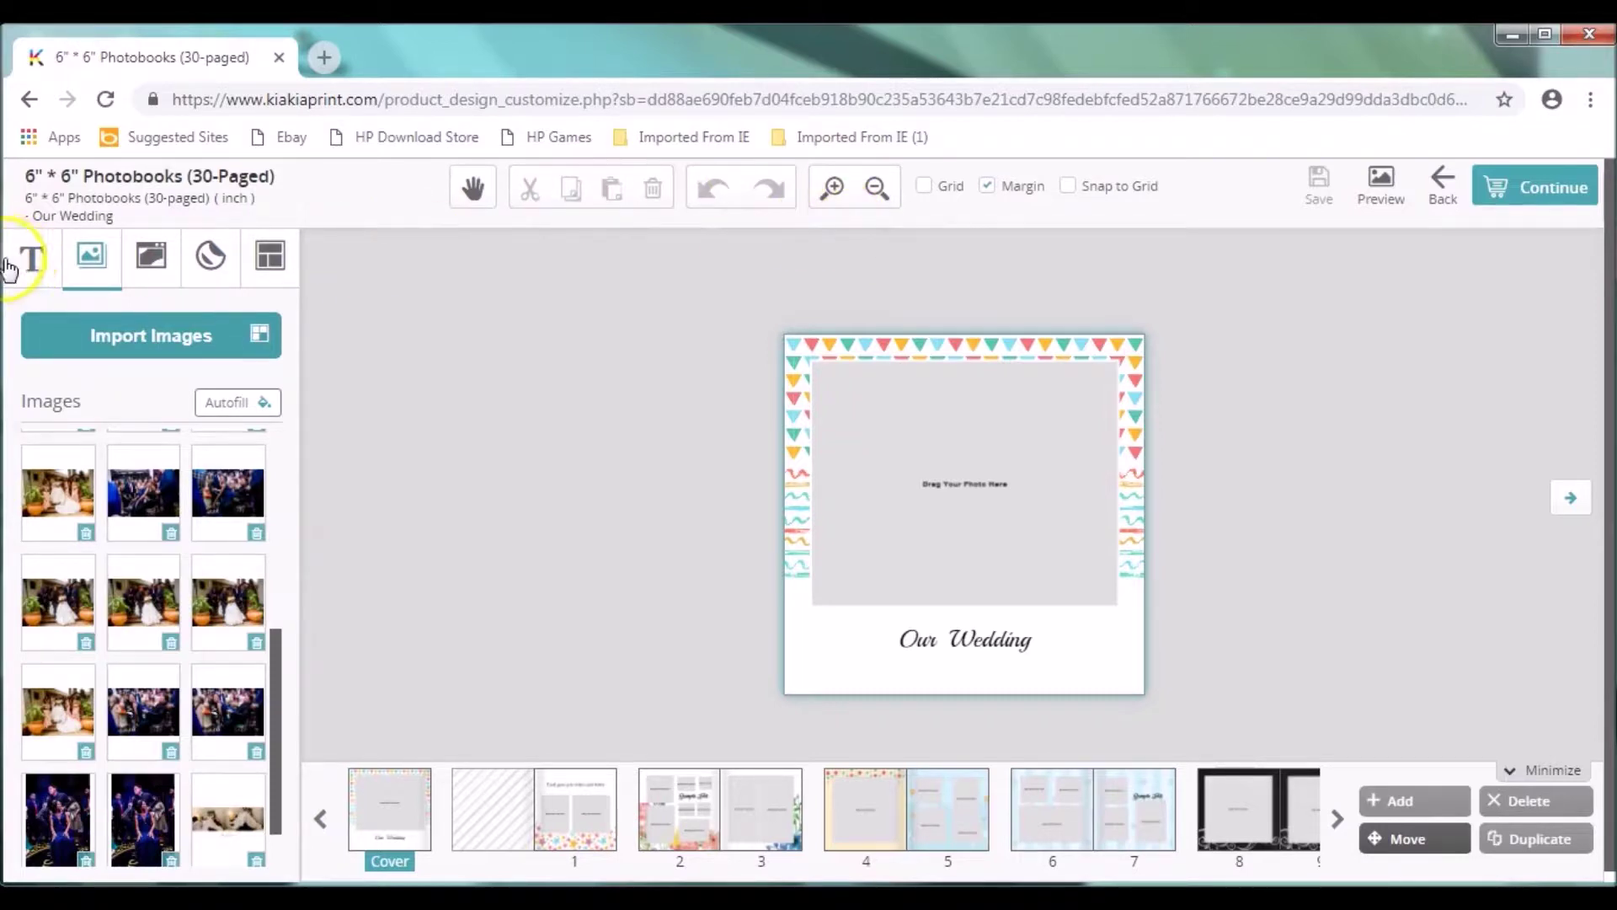
Step: Add a new text box to the cover, skip the tour, and delete its Sample Text
left_click(25, 265)
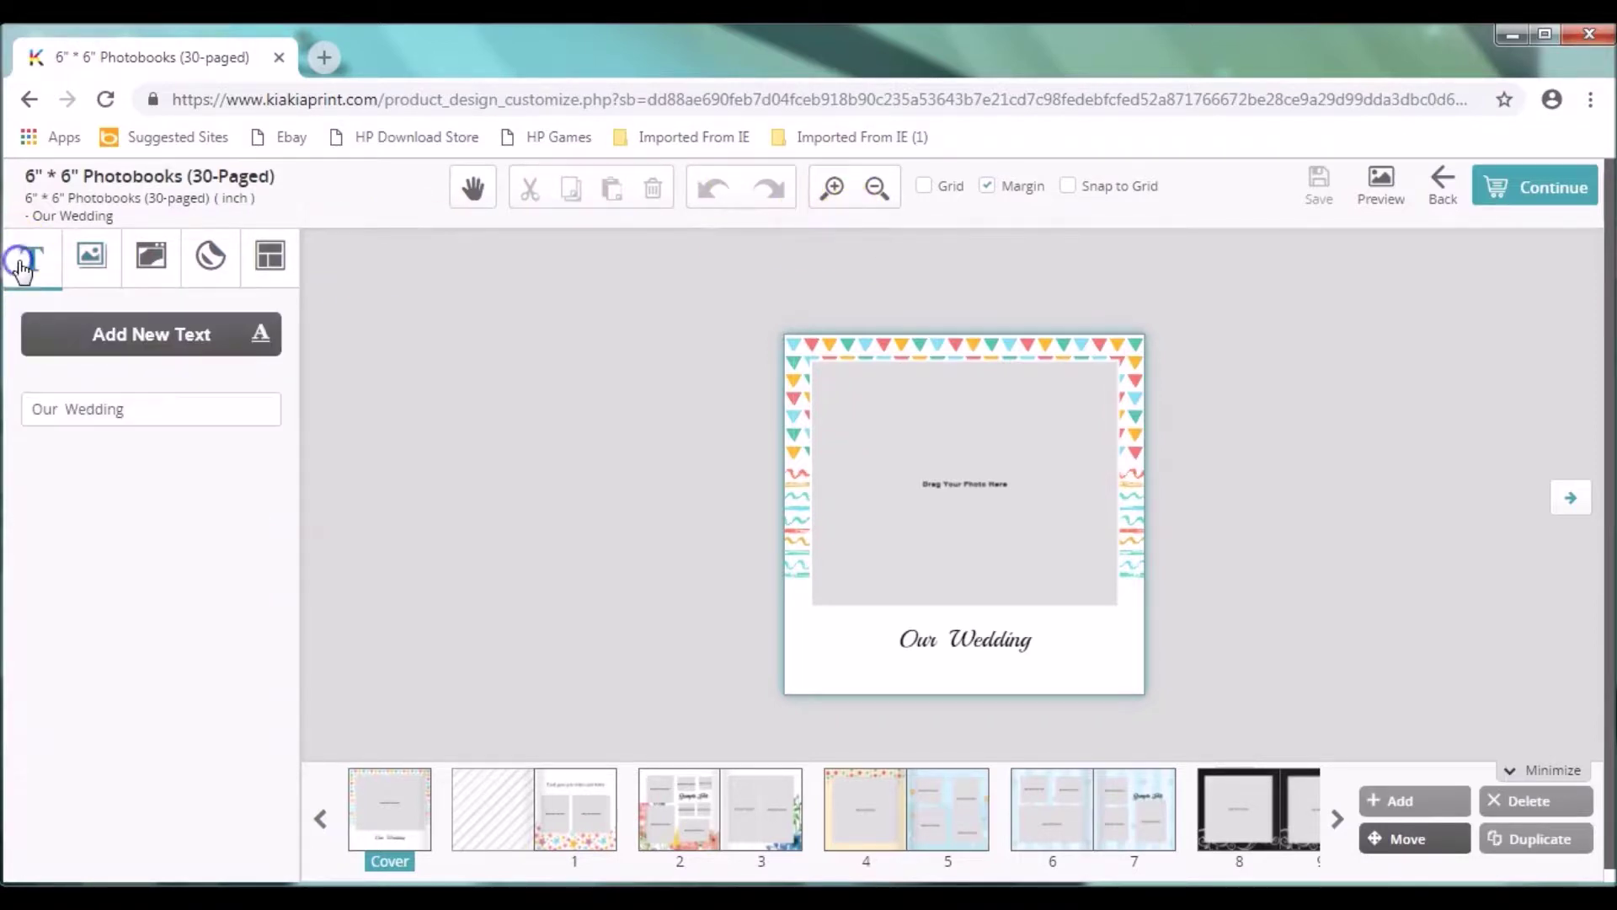
left_click(130, 337)
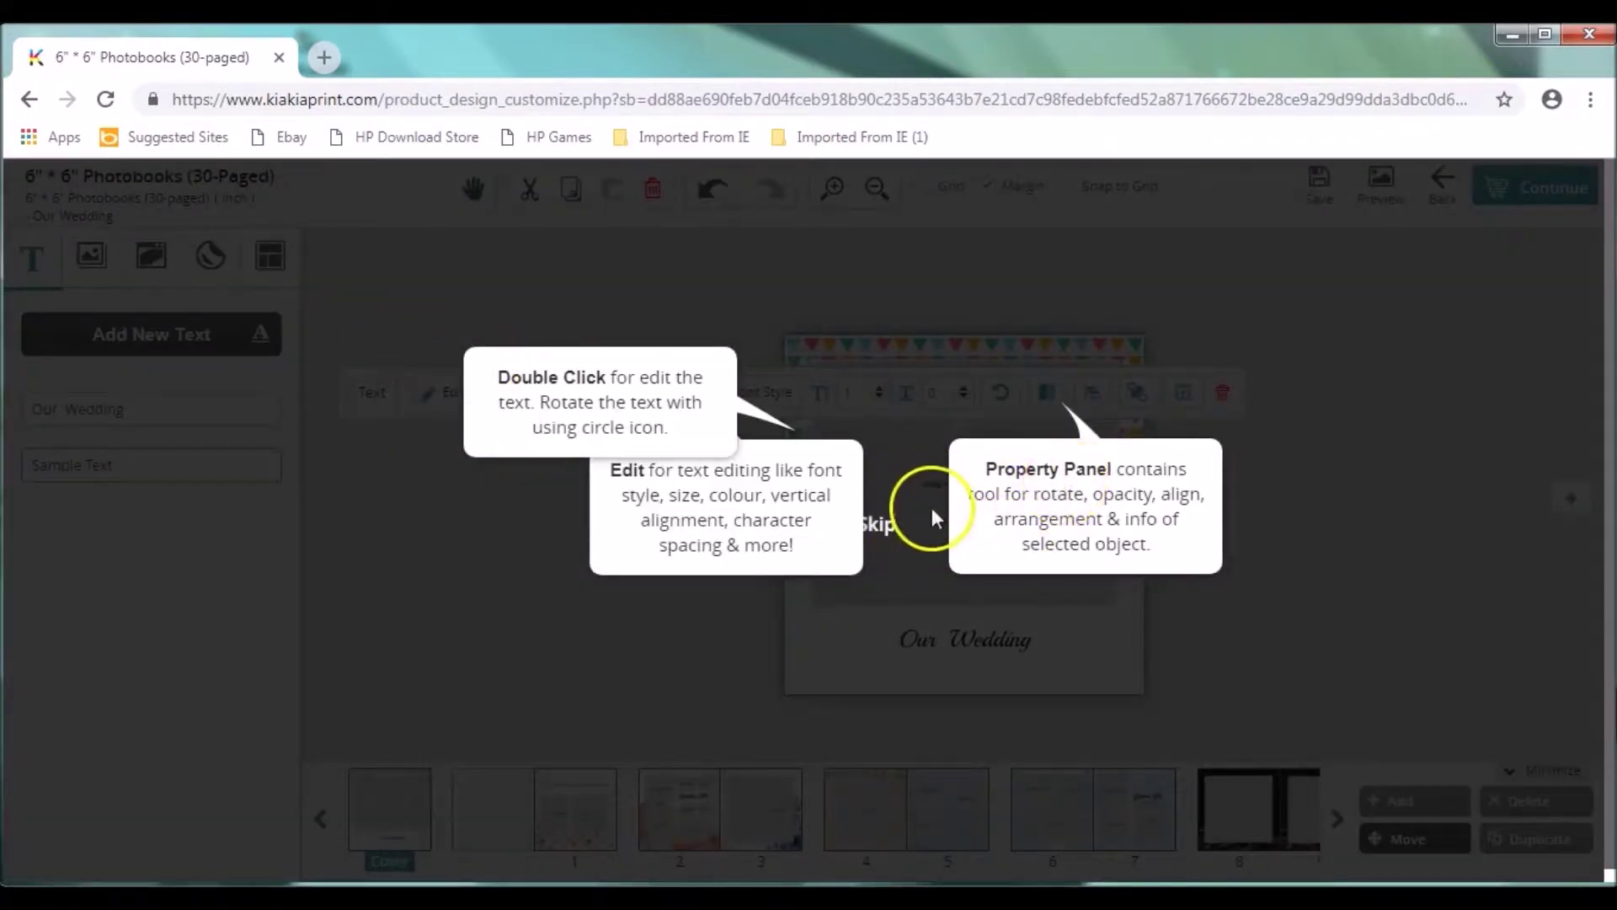
left_click(885, 529)
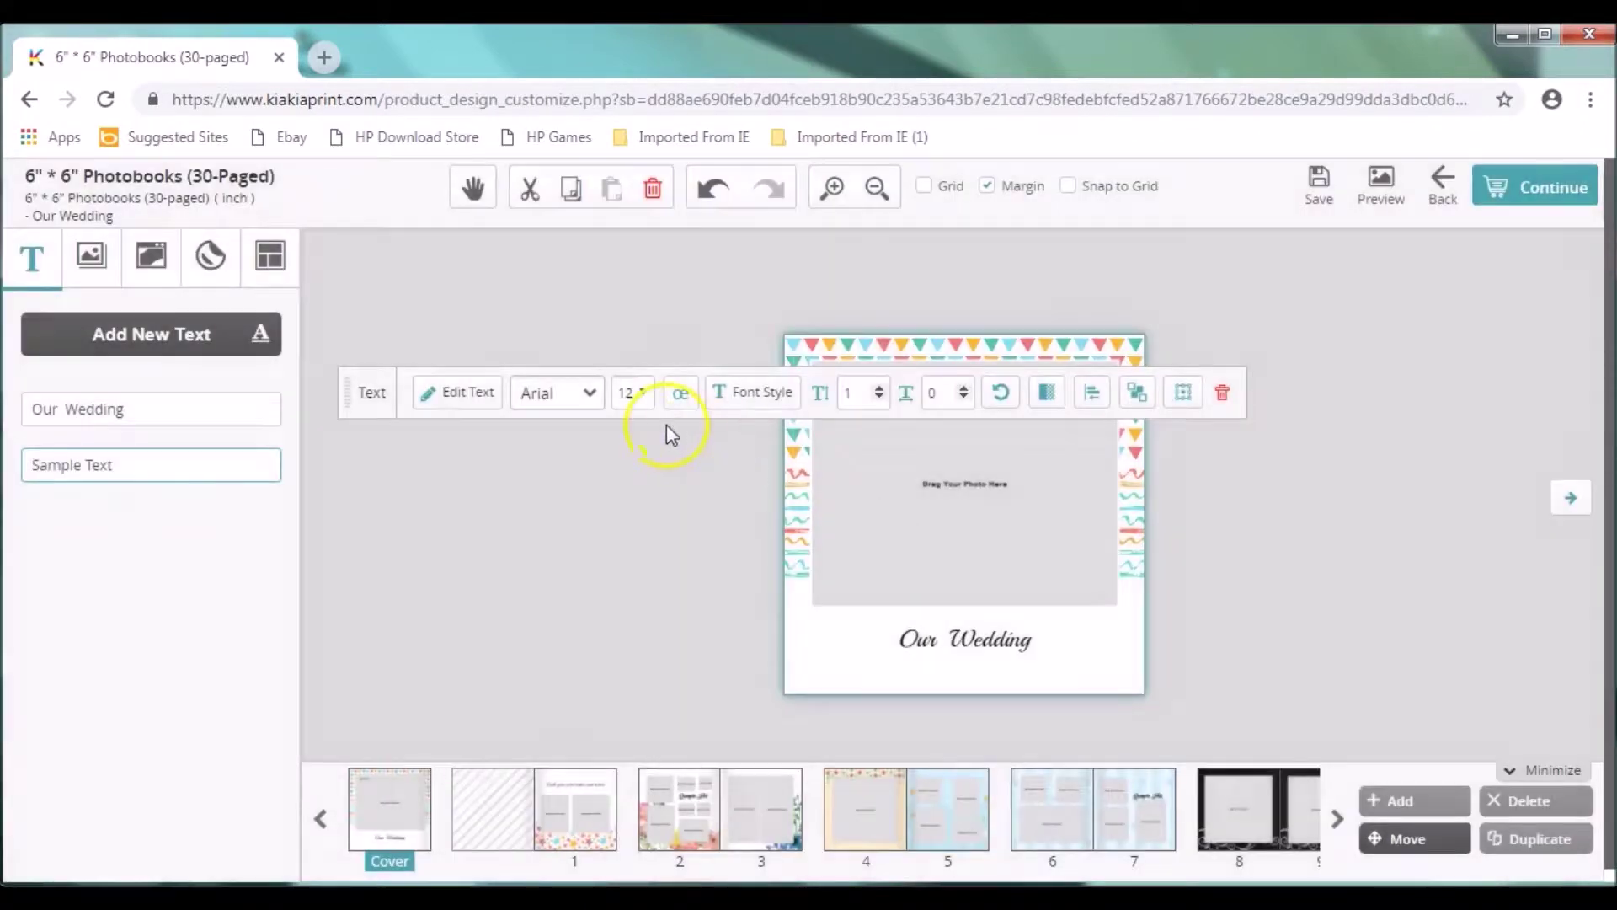
triple_click(139, 457)
key("BackSpace")
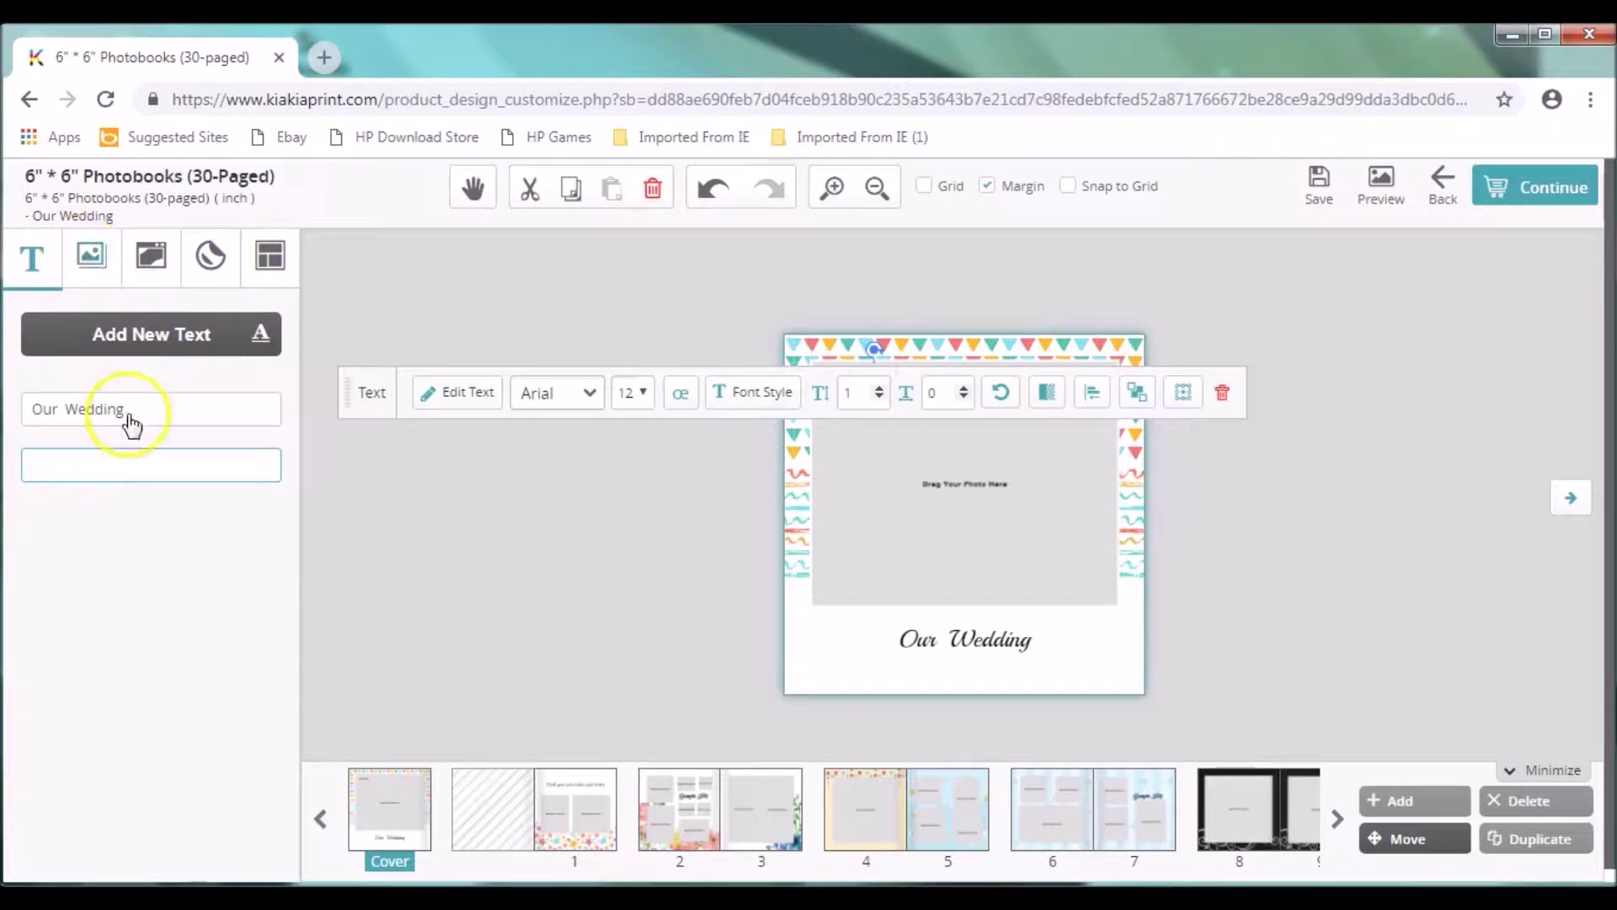
left_click(91, 255)
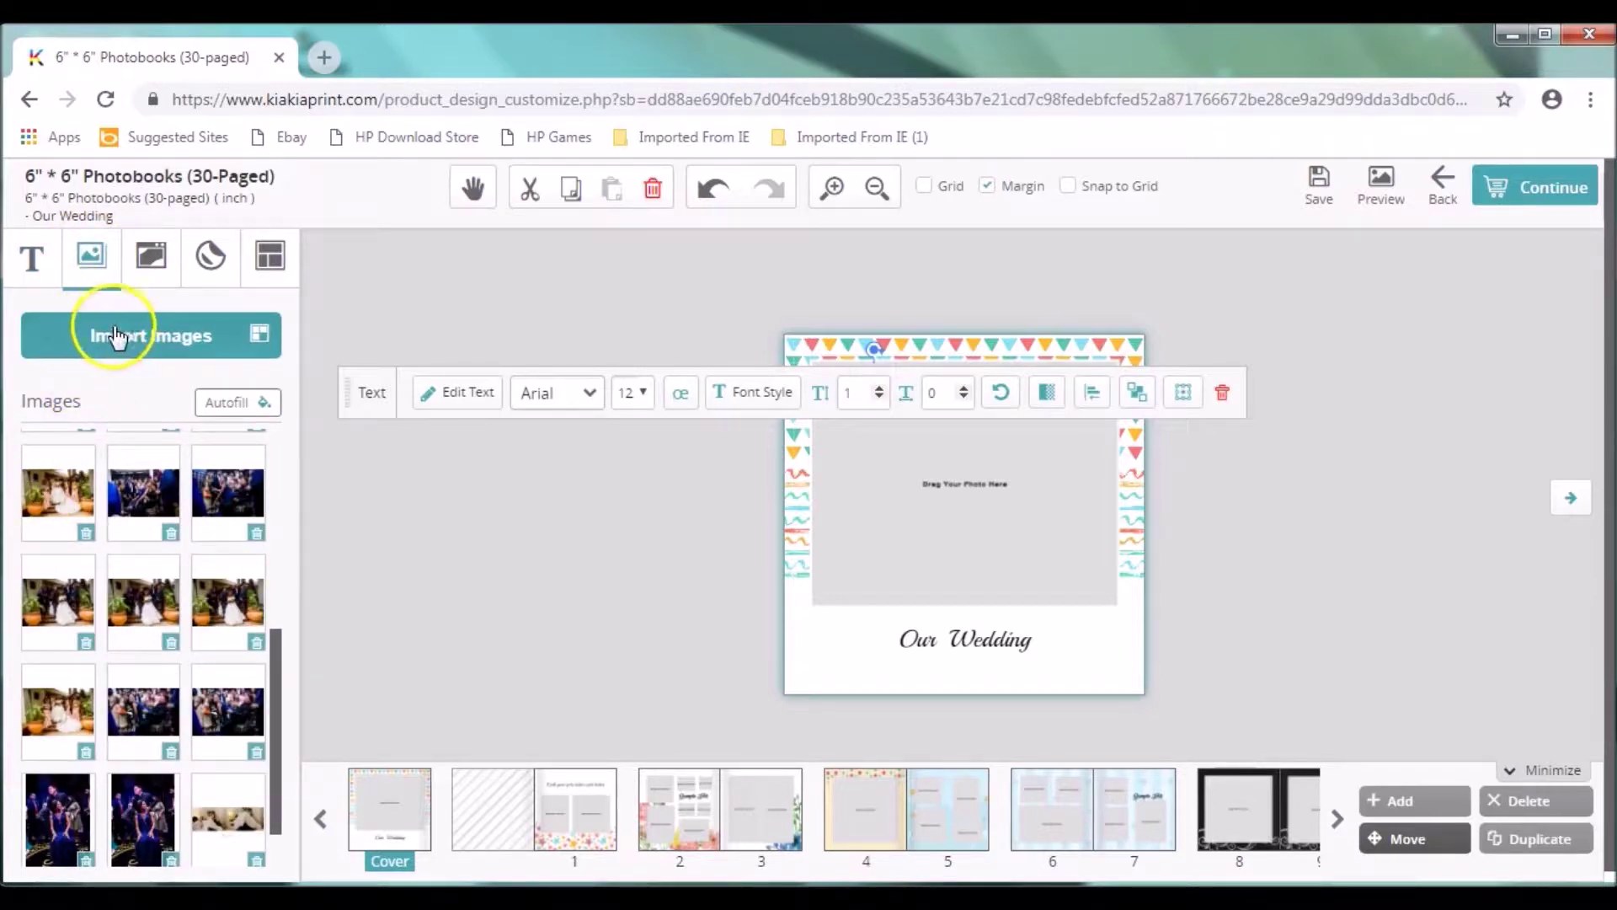
left_click(145, 331)
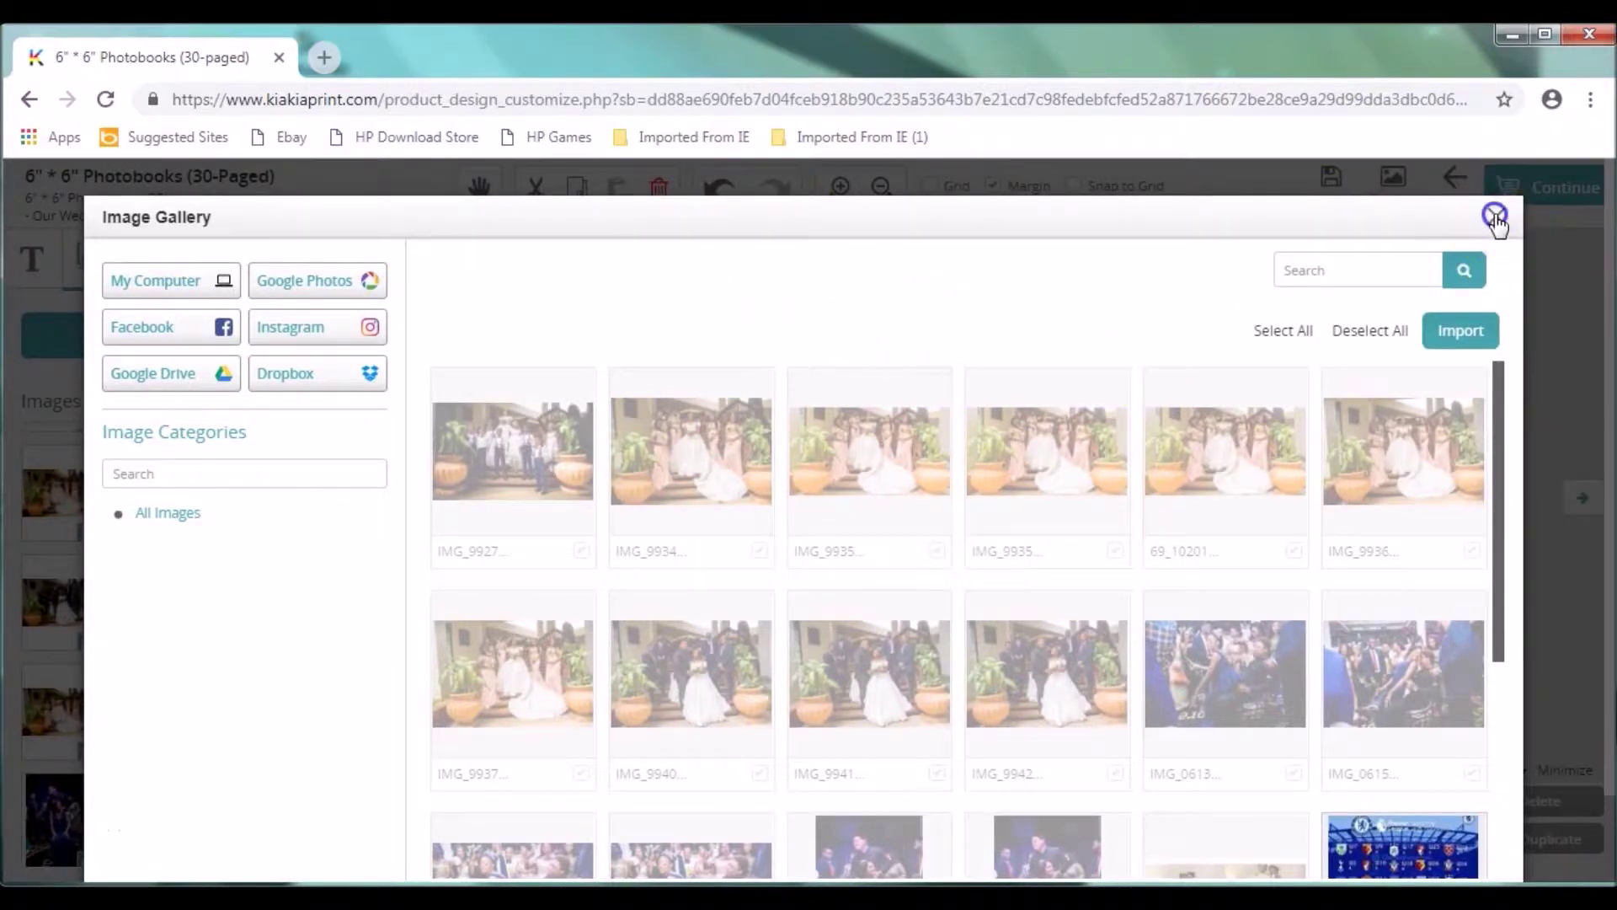
left_click(1496, 217)
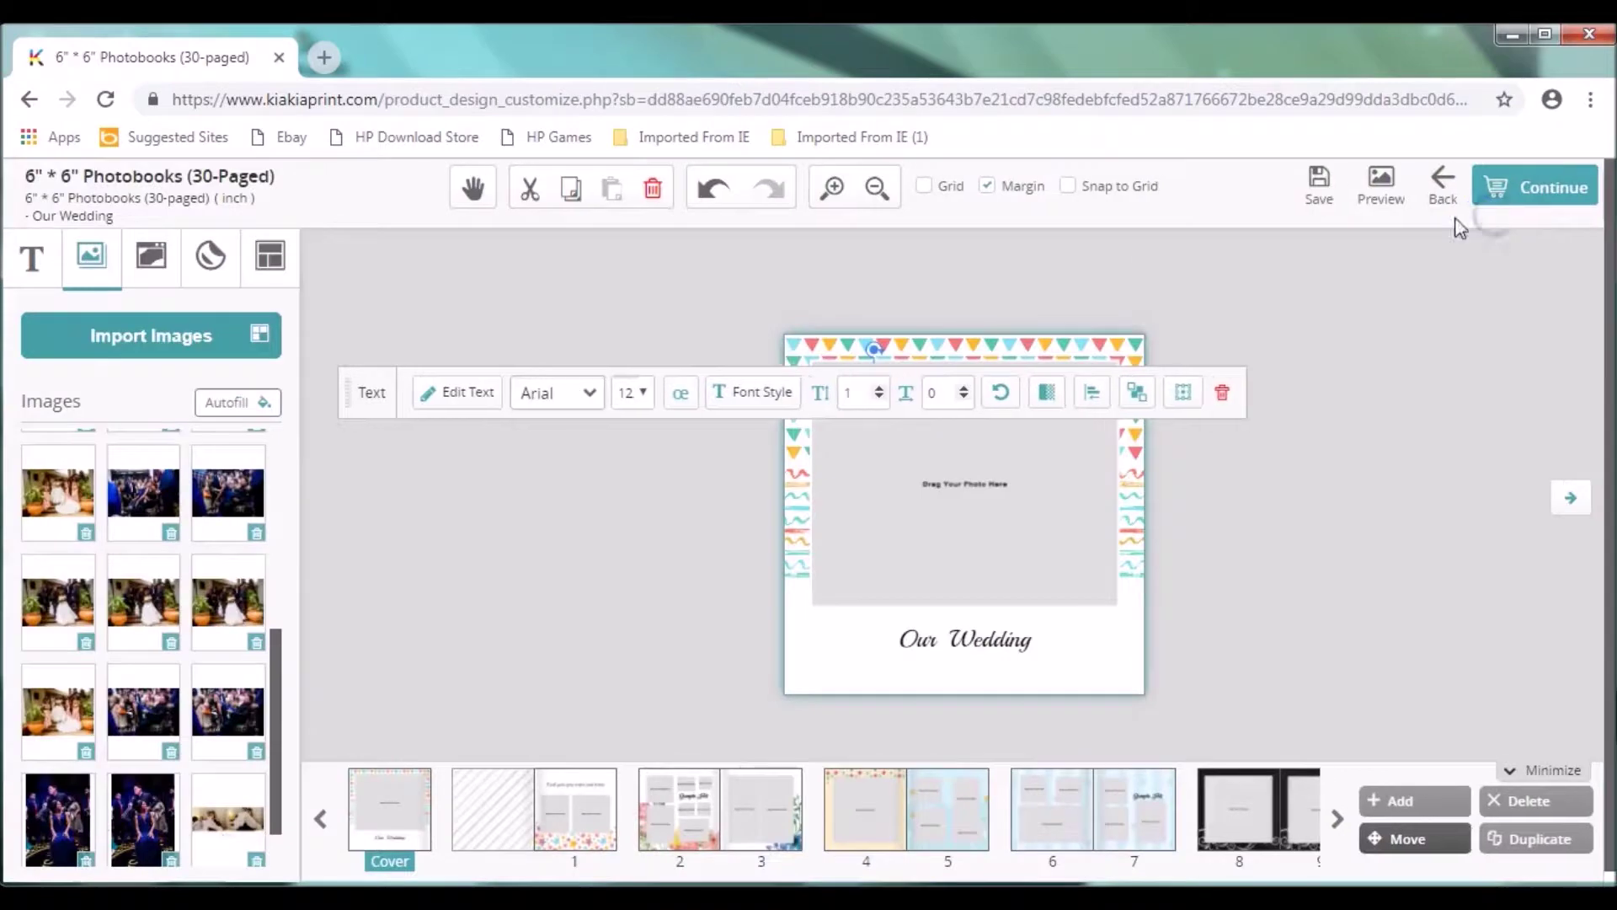
Step: Open the Background options, scroll the designs, and close the upload gallery without choosing
left_click(162, 263)
left_click(145, 406)
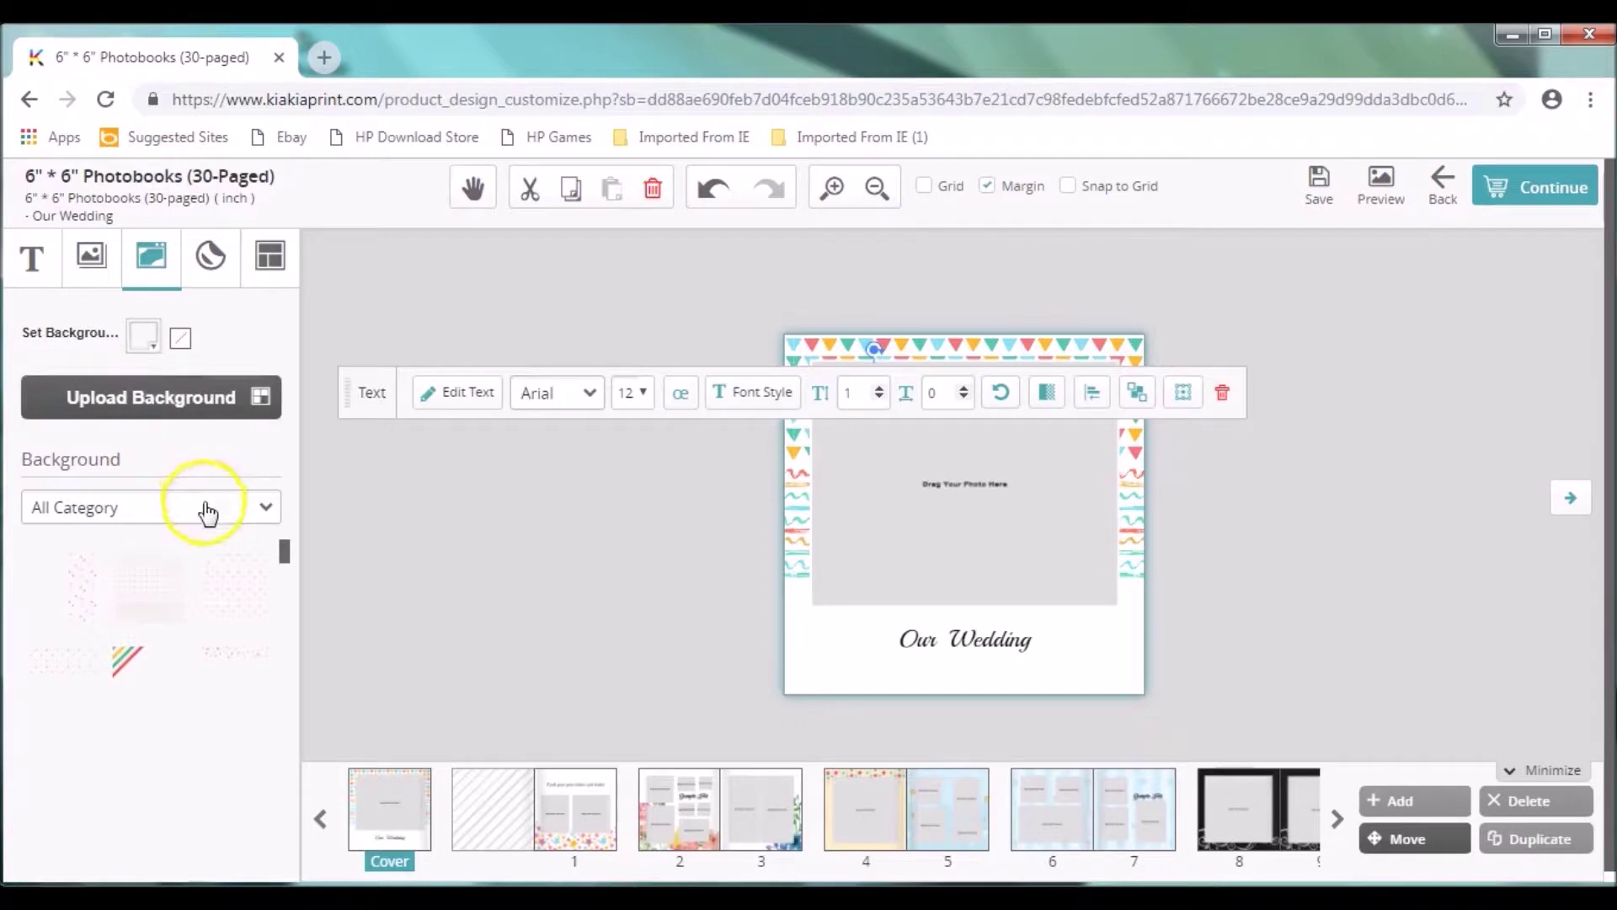
left_click_drag(288, 549, 289, 672)
left_click(68, 630)
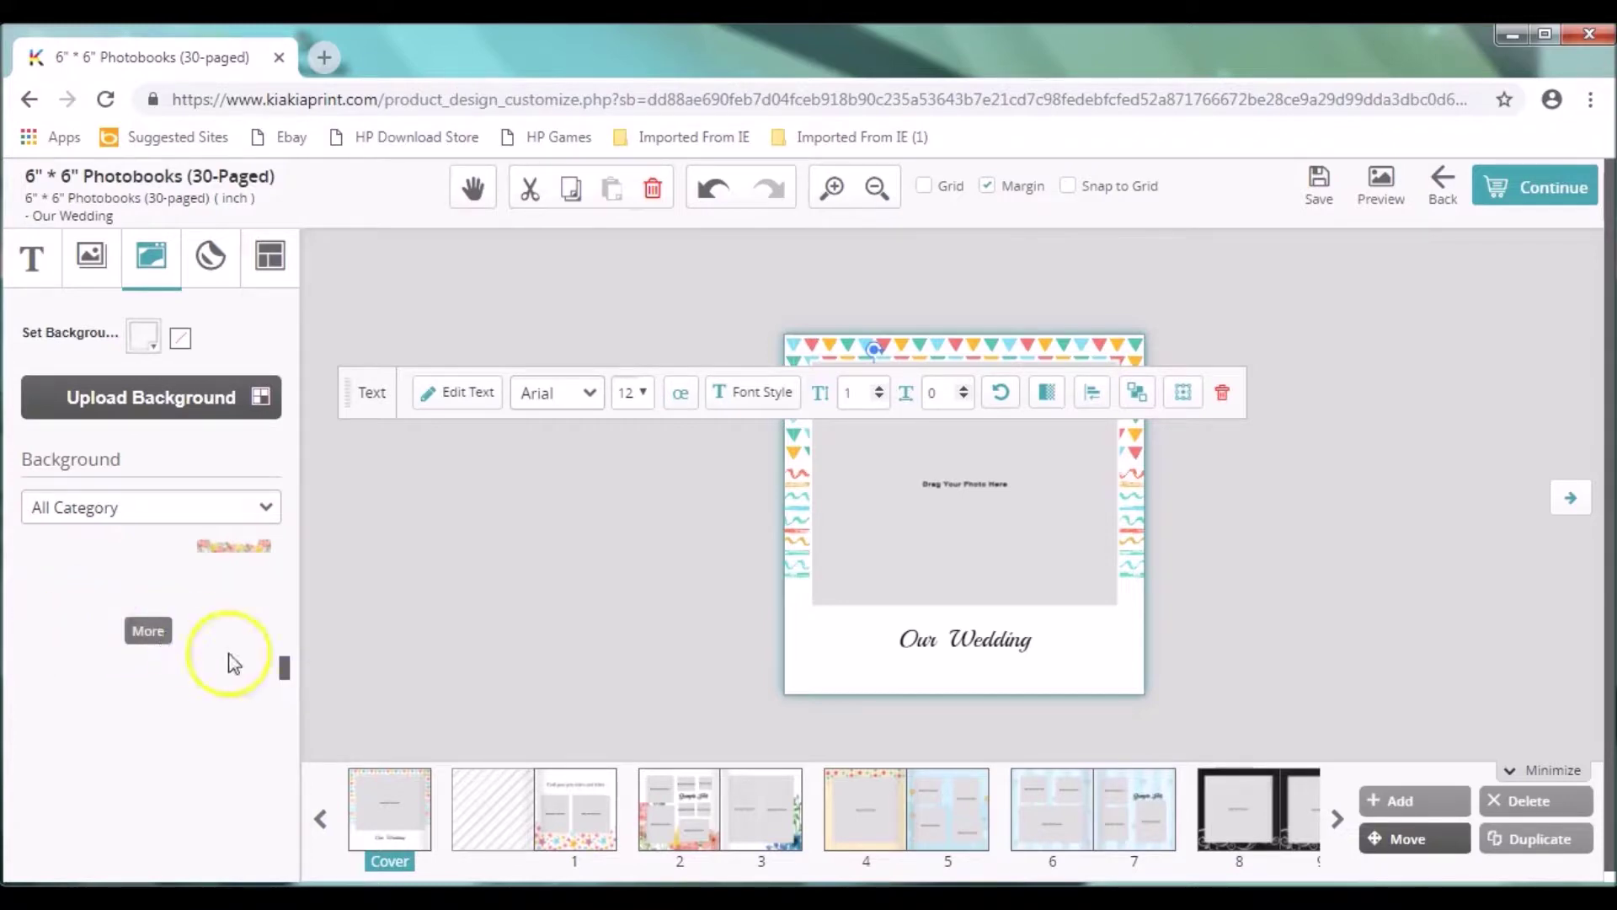
left_click(285, 673)
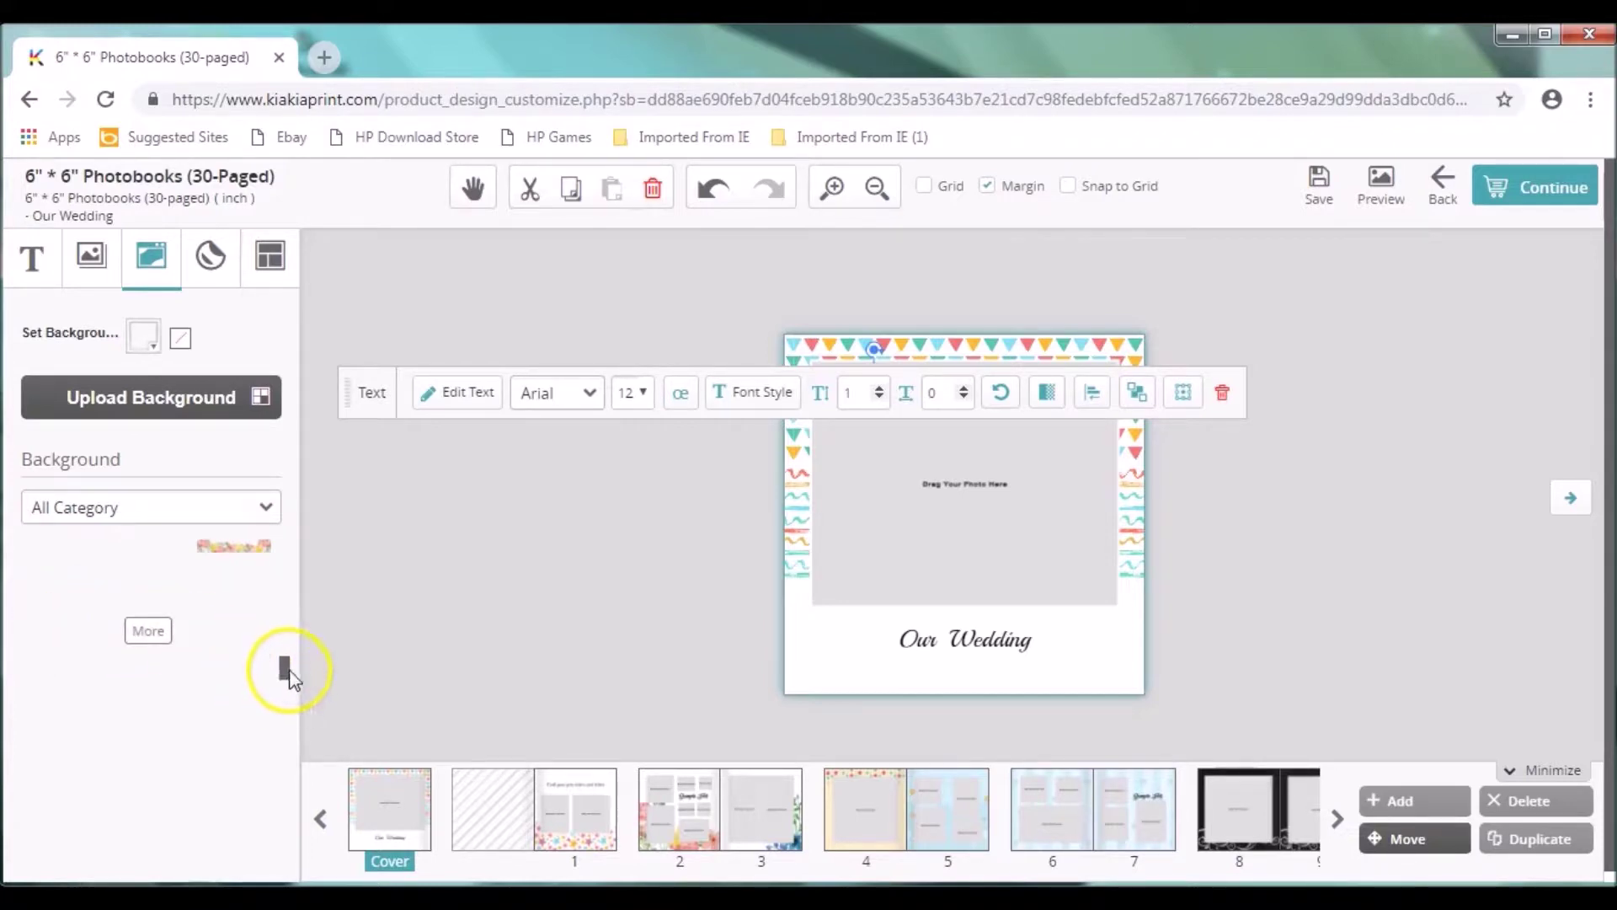
left_click_drag(283, 665, 289, 549)
left_click(197, 405)
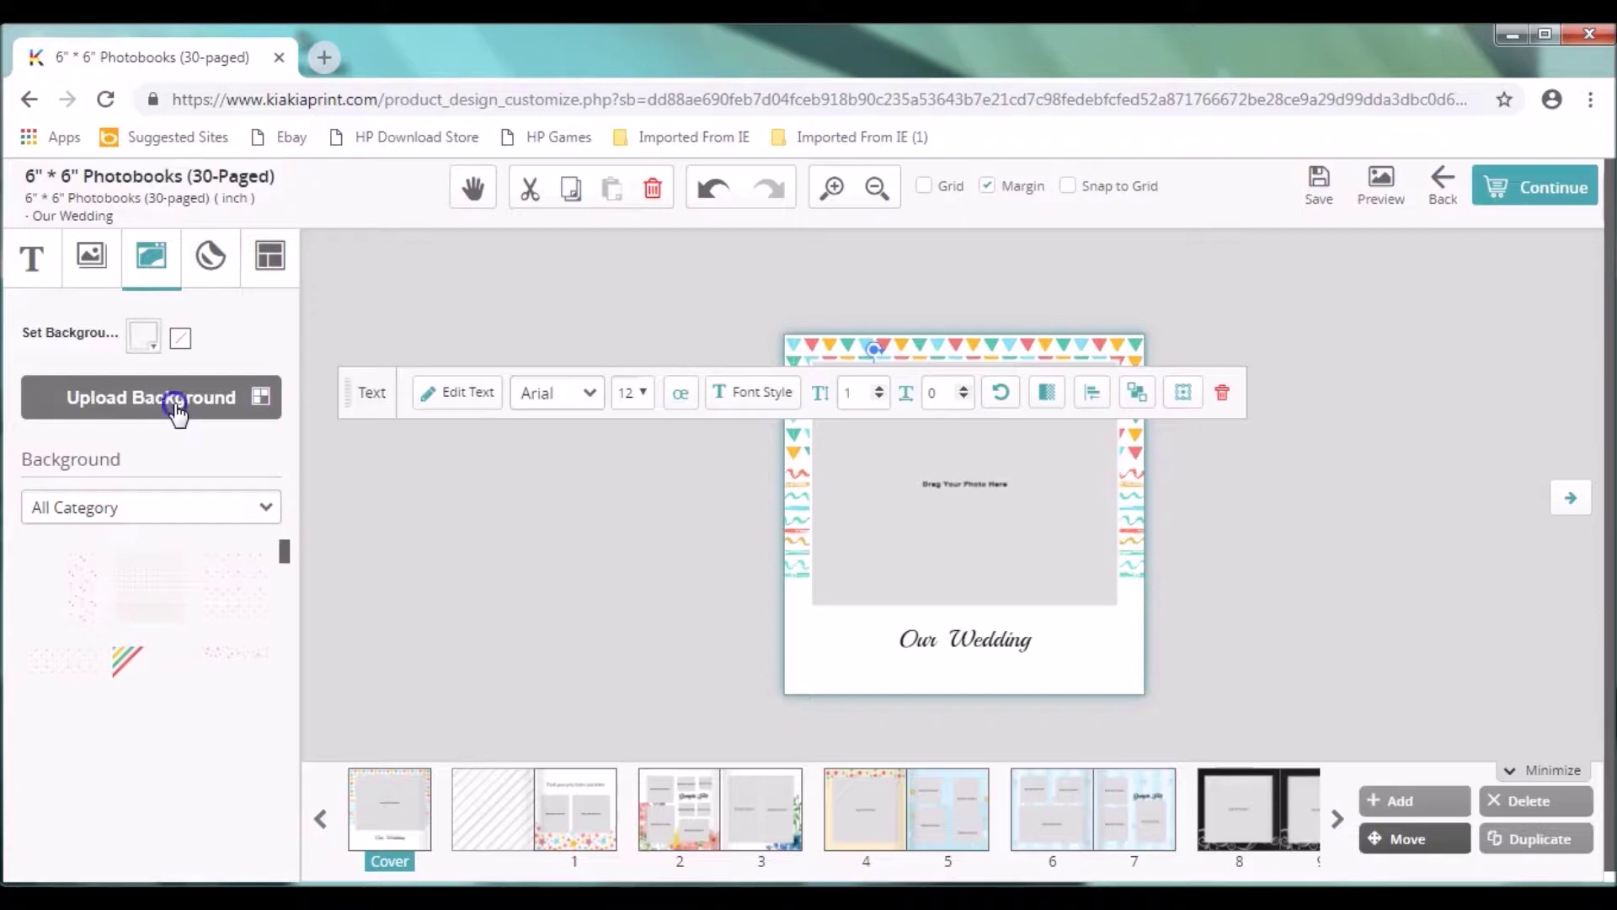
left_click(174, 406)
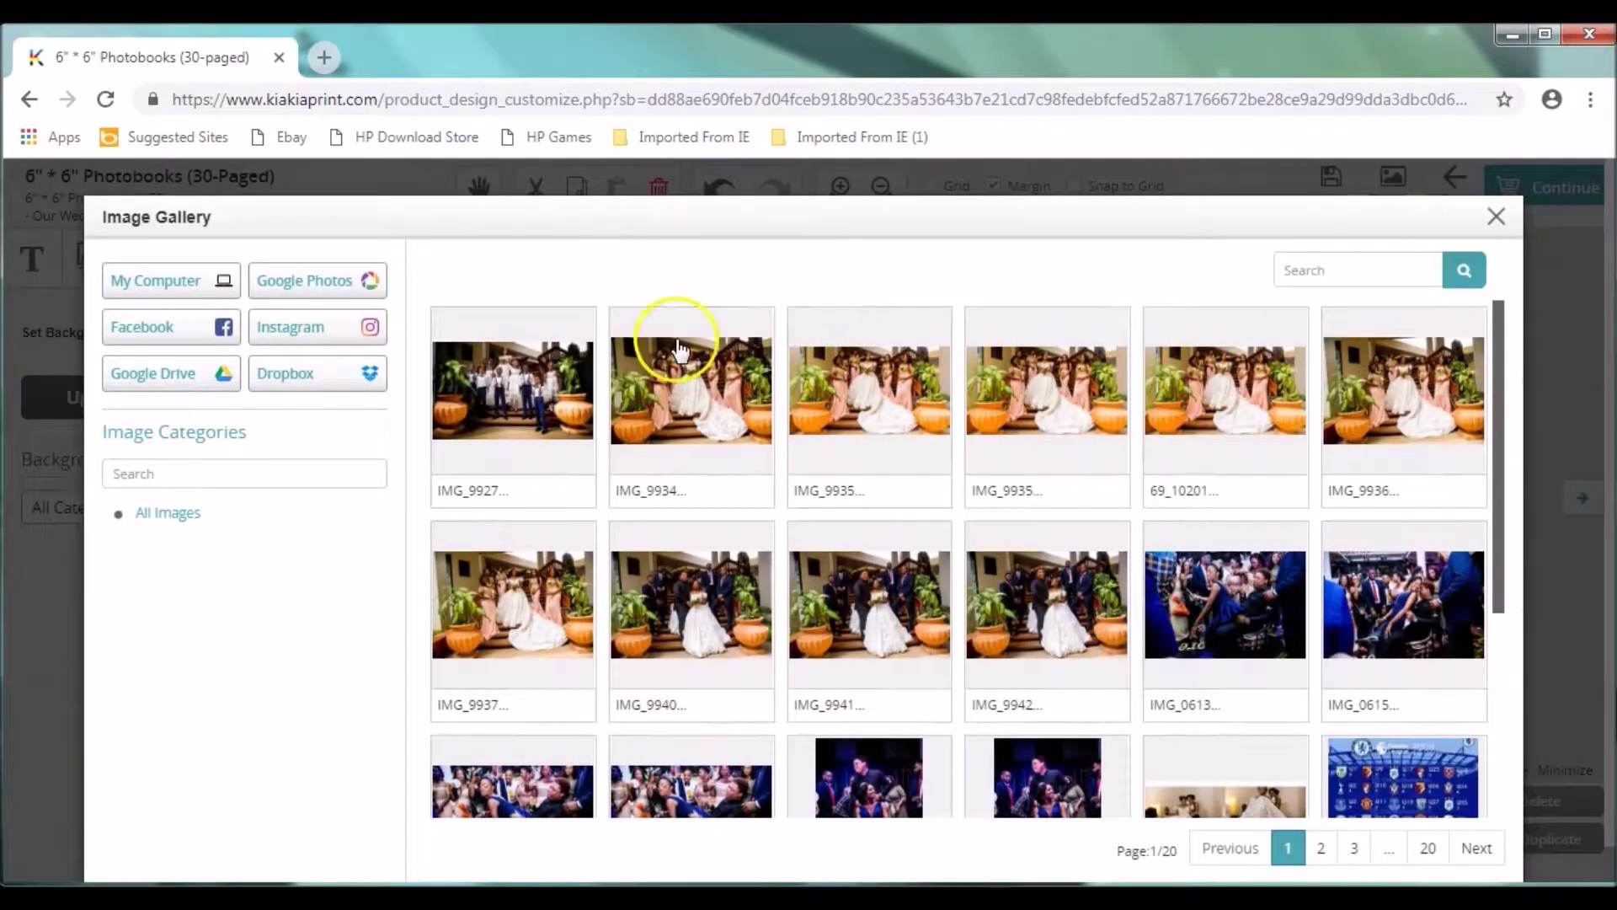
left_click(1498, 220)
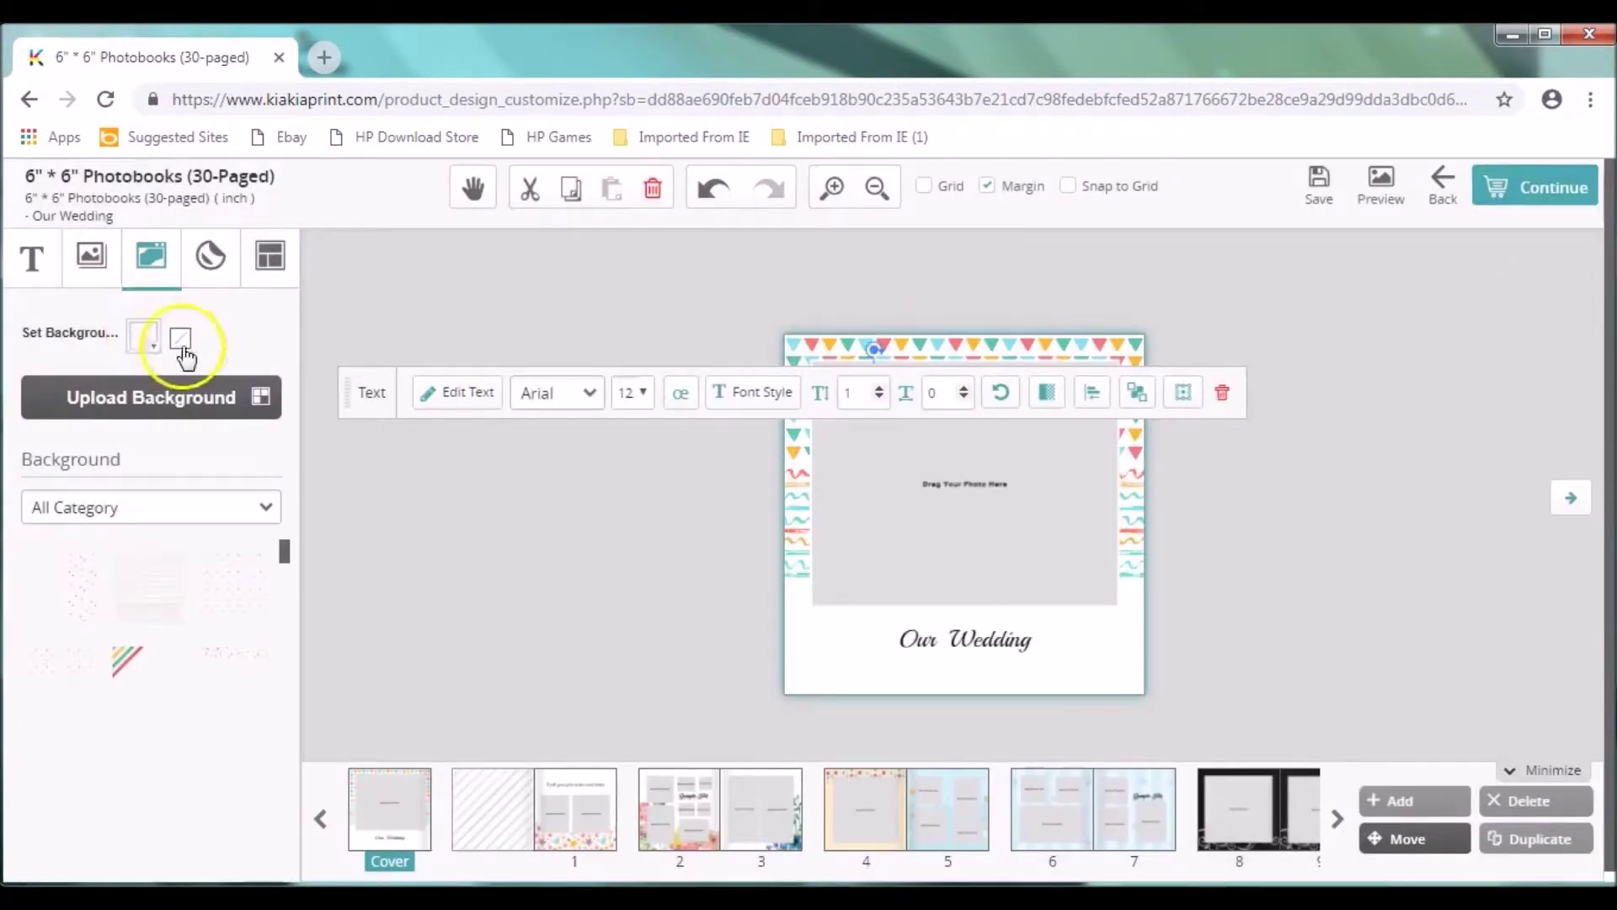
Step: Apply the plain white dotted background across both pages of the 4–5 spread
left_click(877, 187)
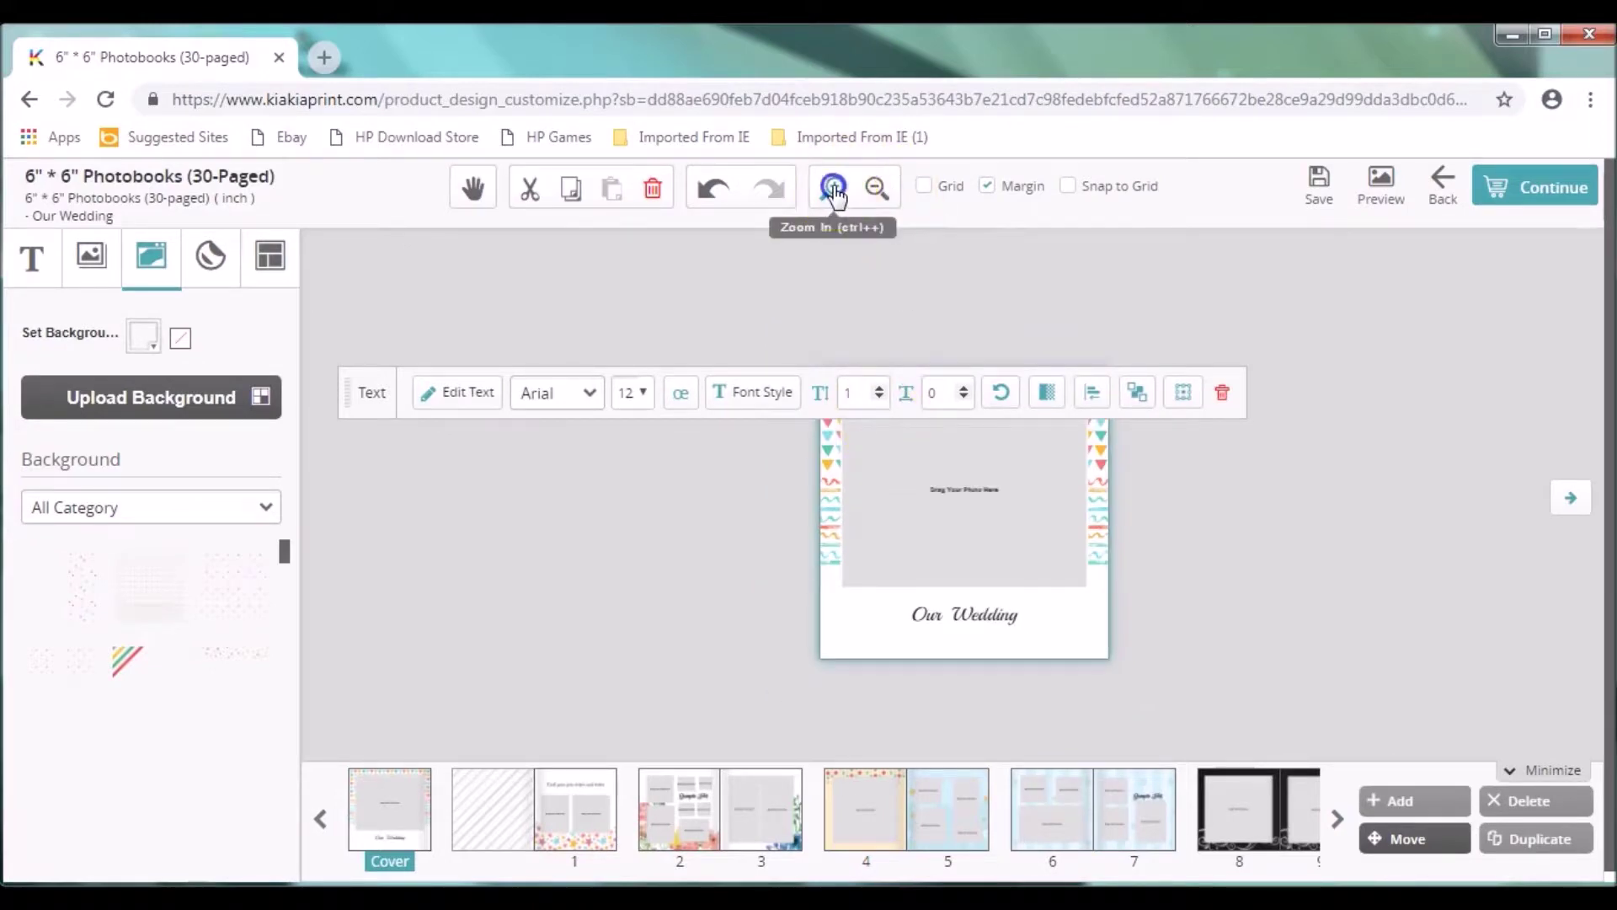
left_click(834, 189)
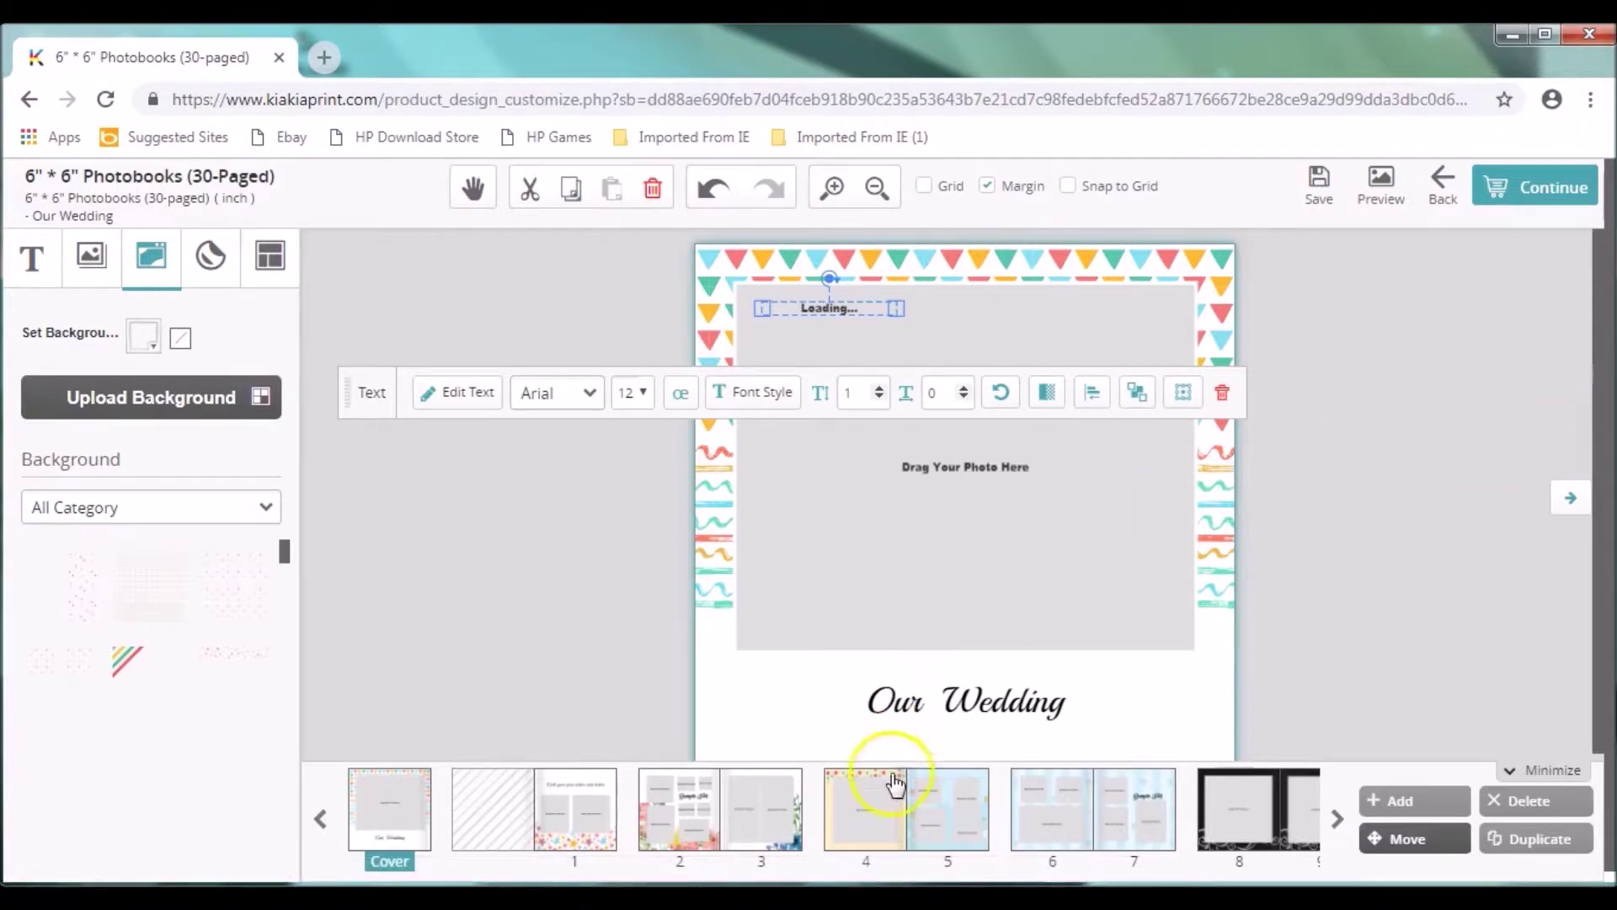
left_click(886, 804)
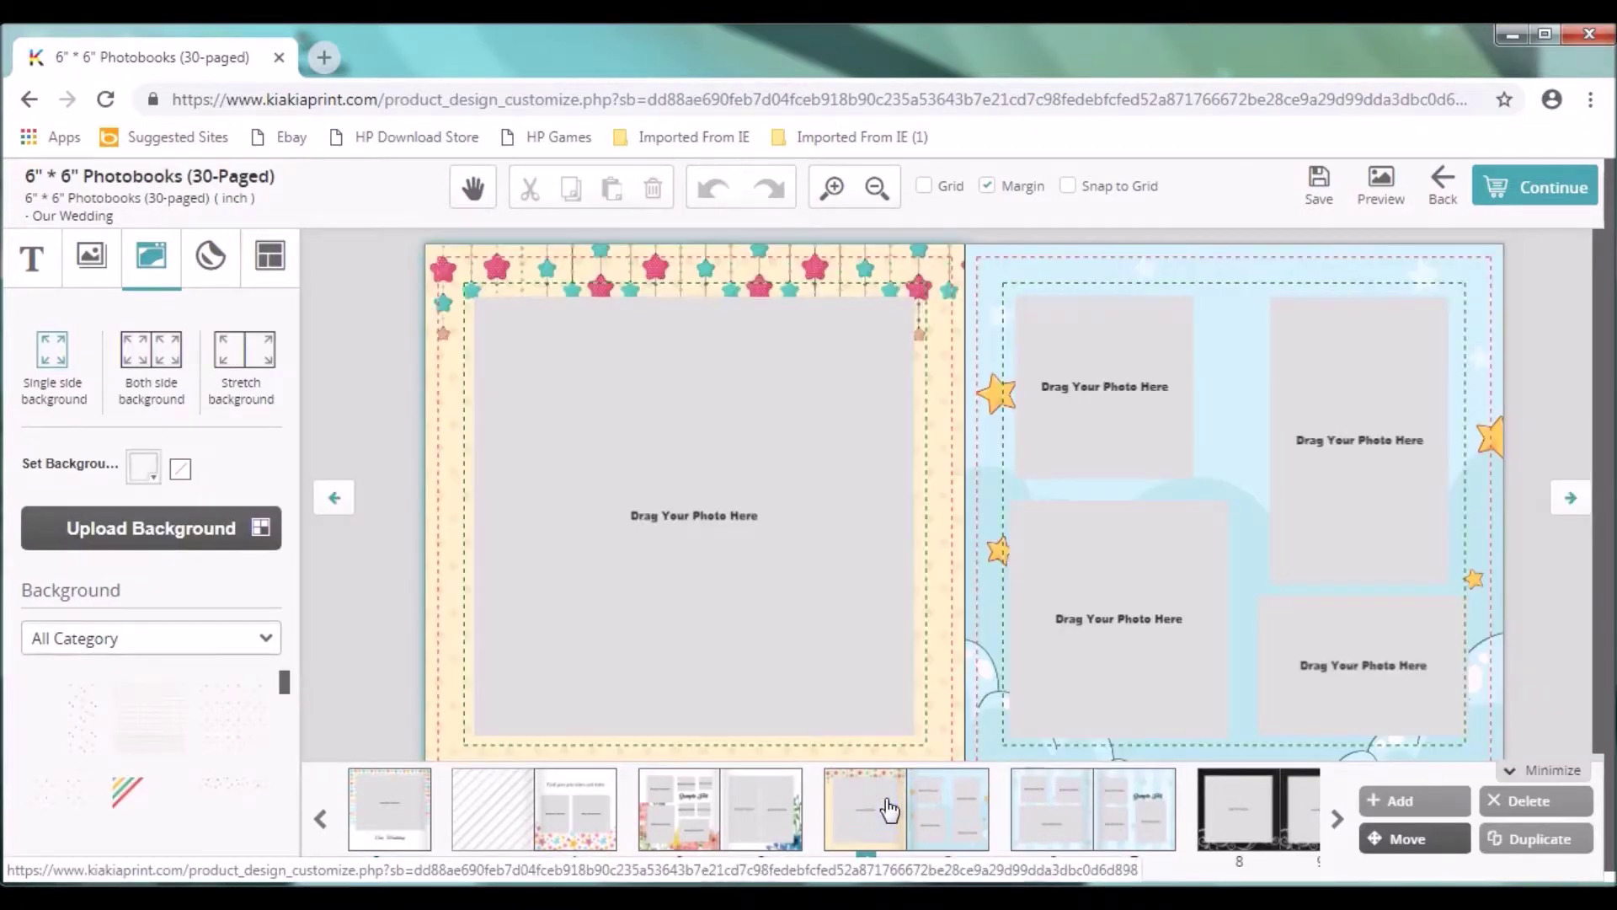
left_click(448, 404)
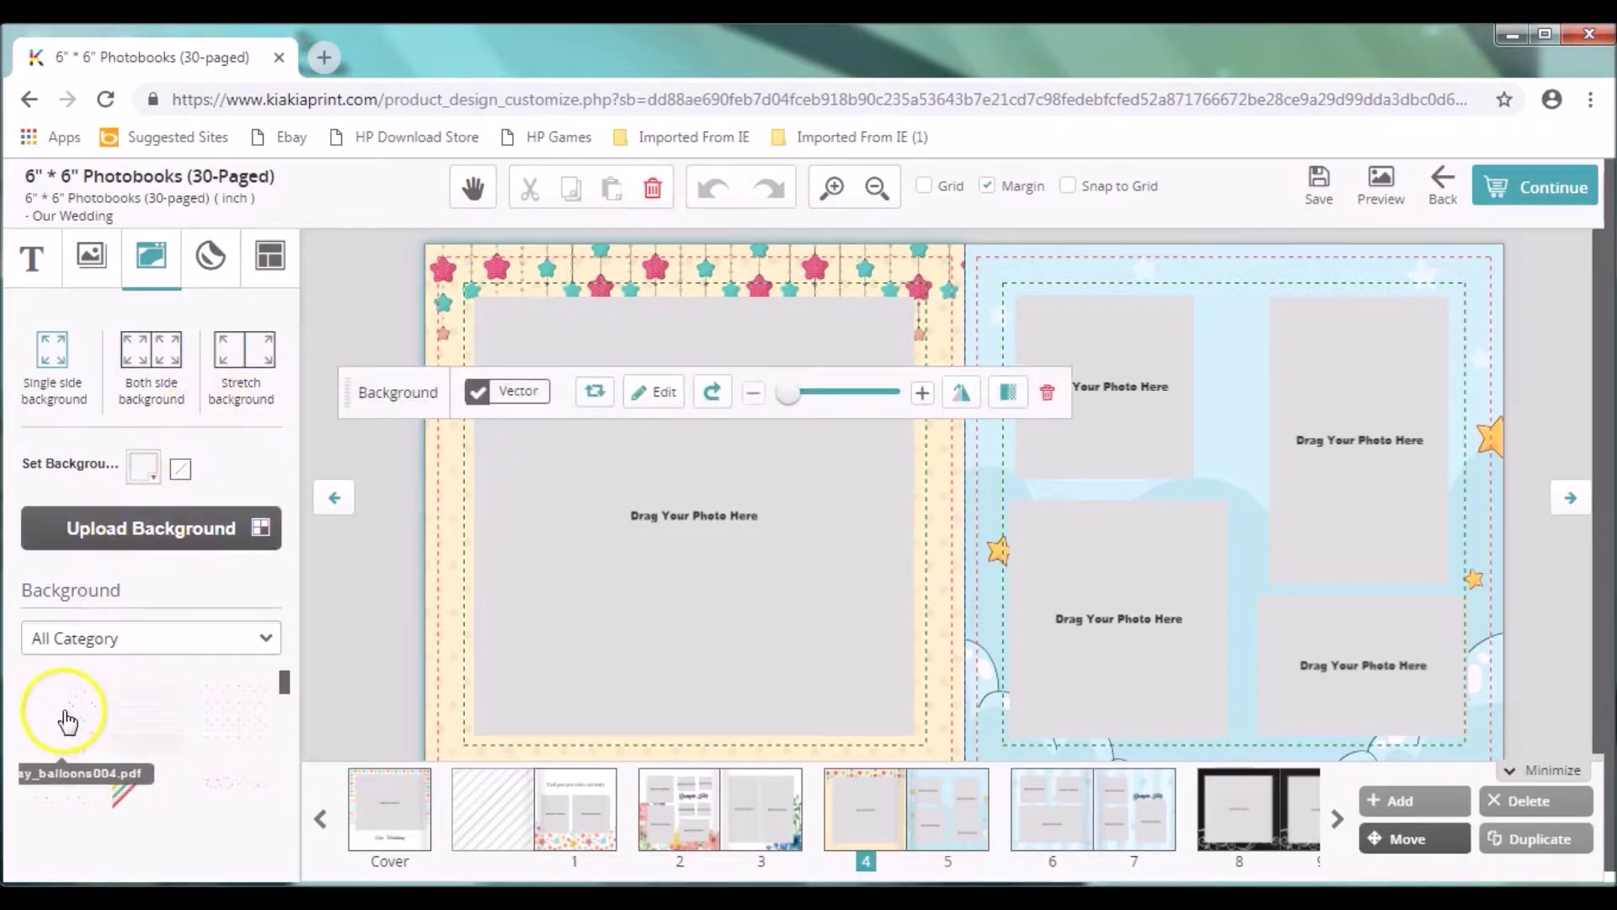
left_click(60, 706)
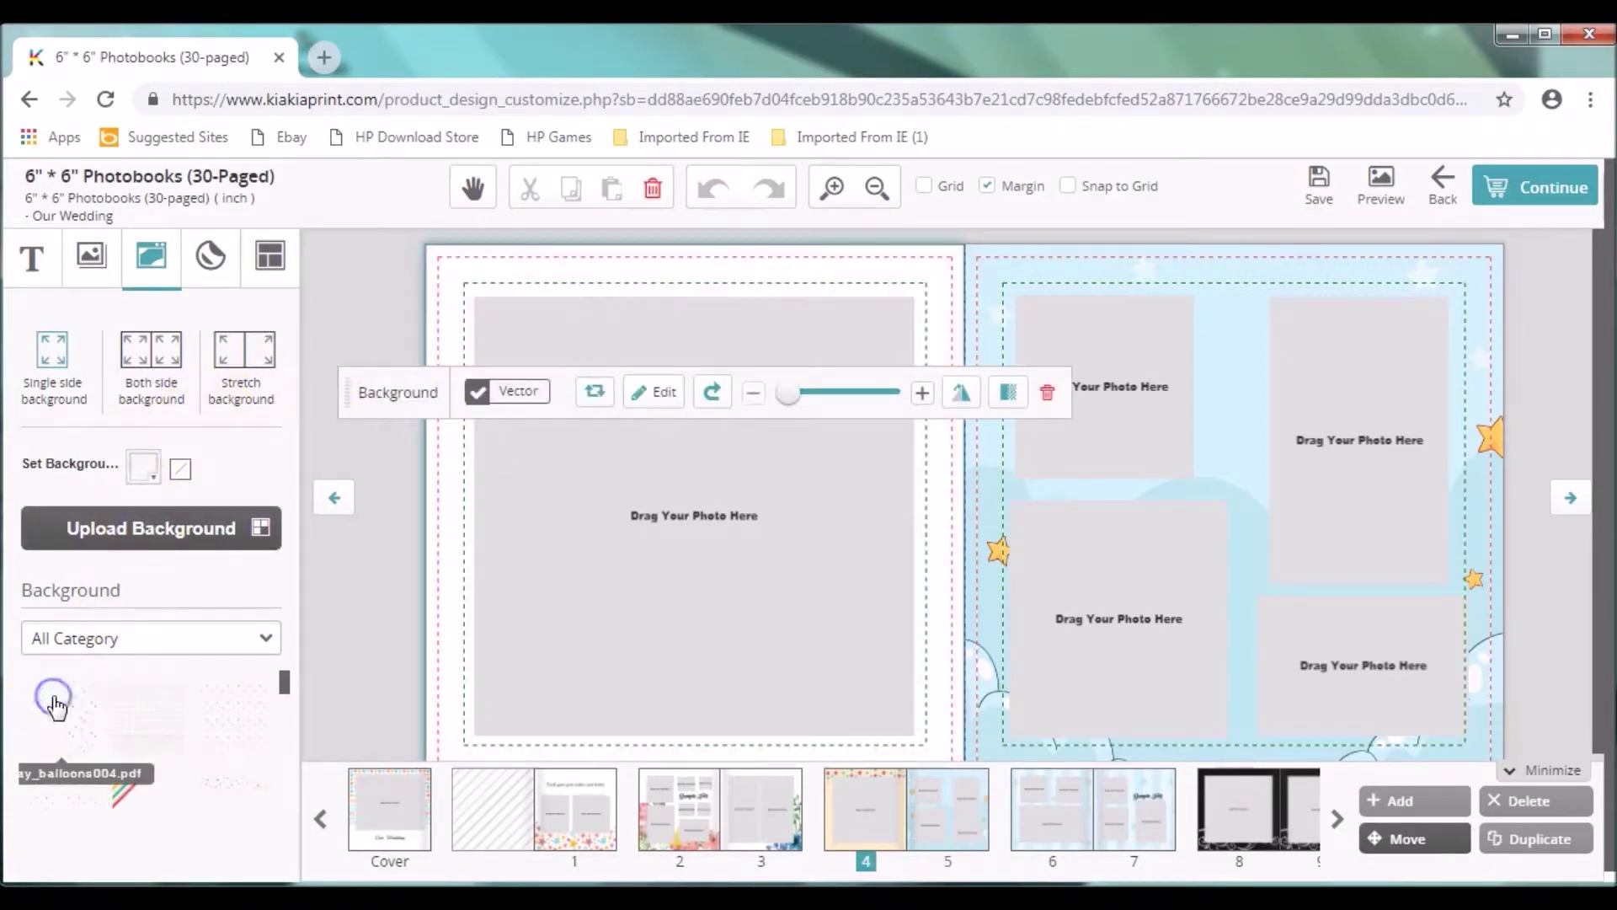
left_click(152, 354)
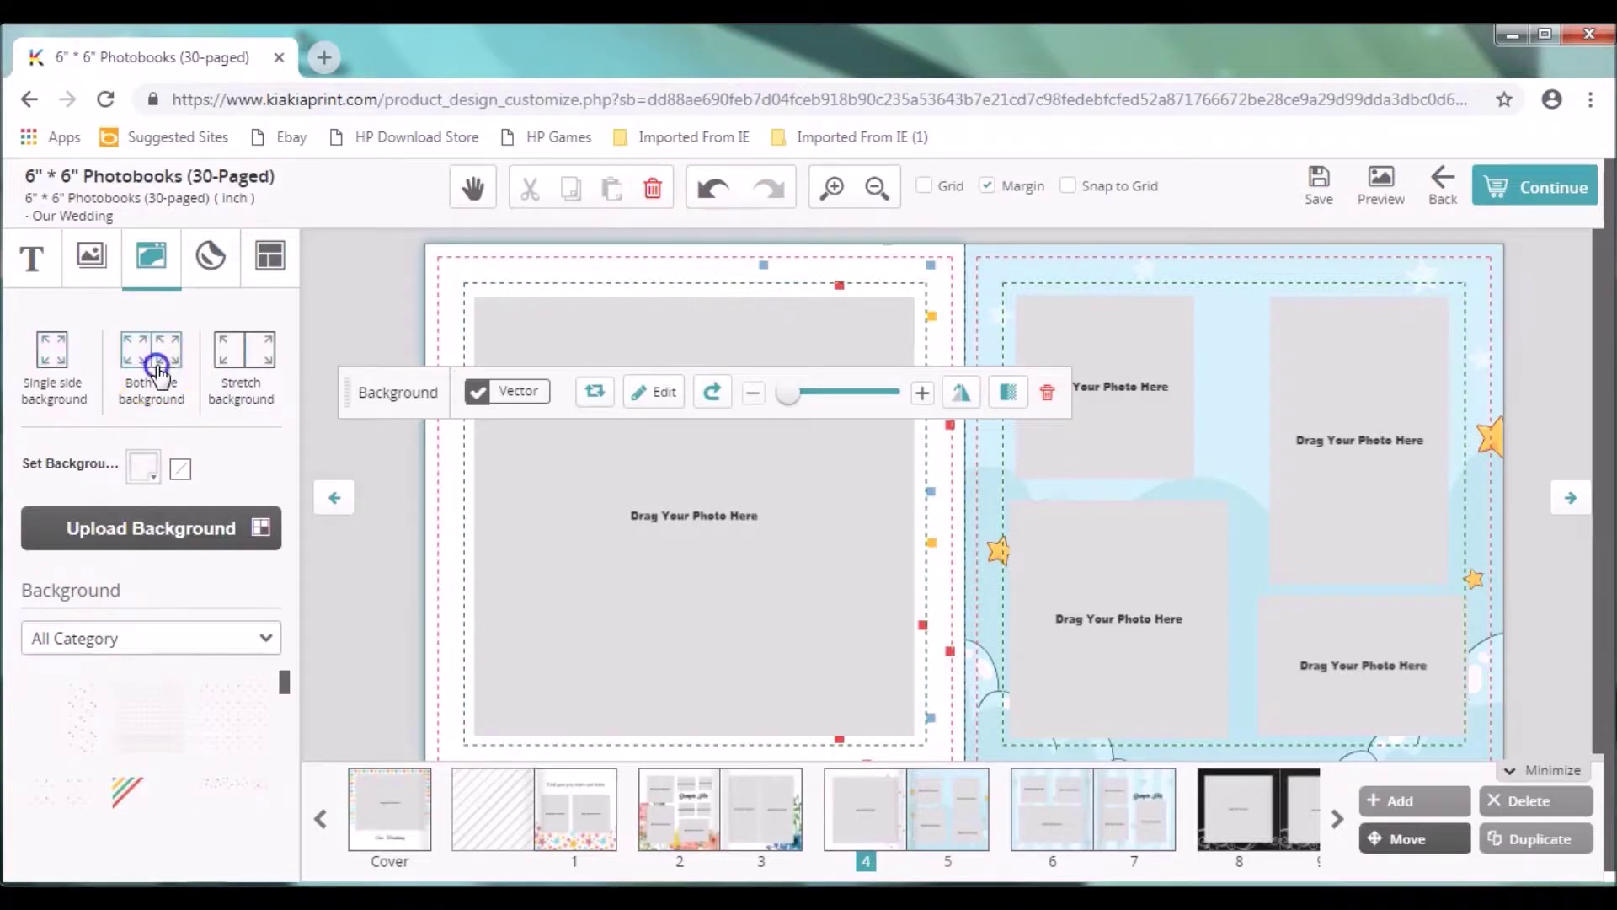
left_click(39, 716)
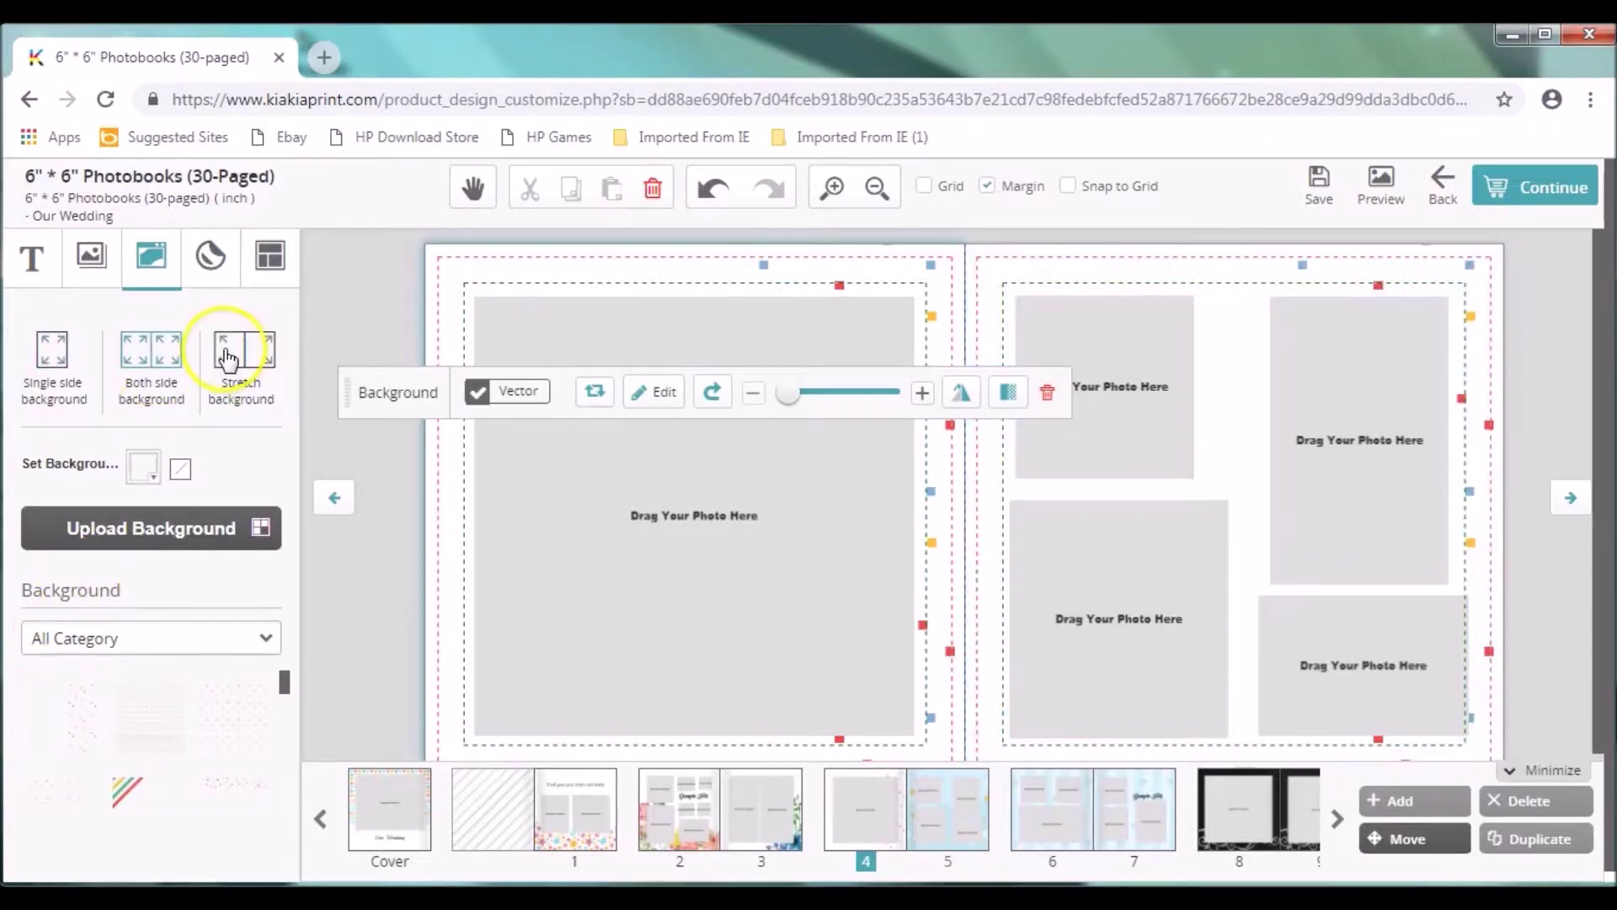
Step: Apply the balloons background design, then move on to the page 6–7 spread
left_click(225, 721)
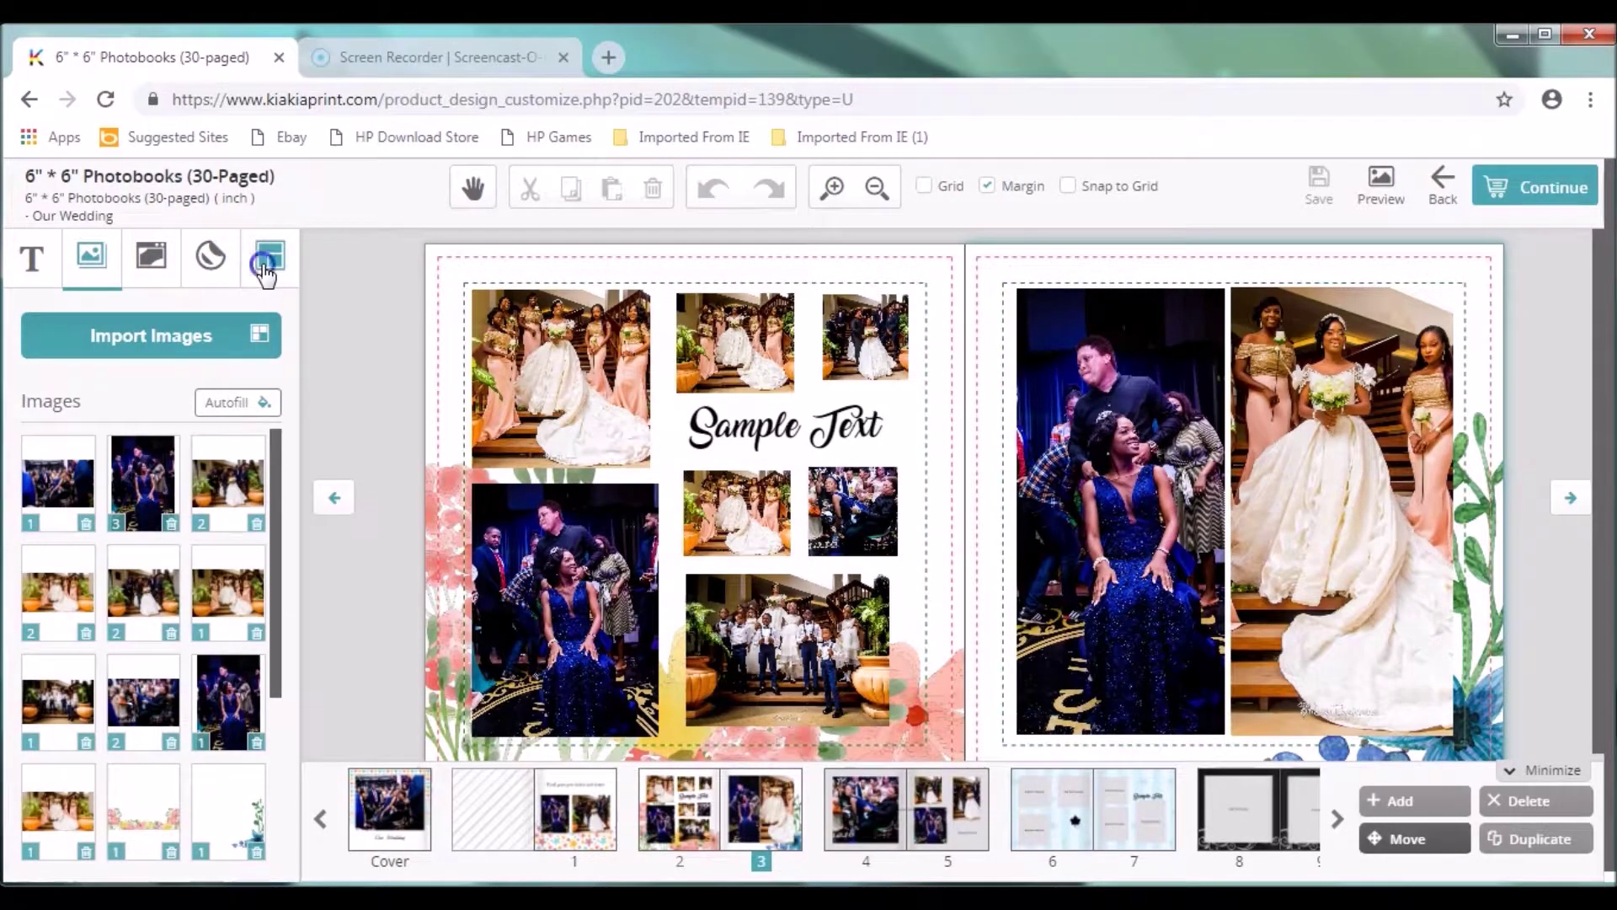
left_click(266, 271)
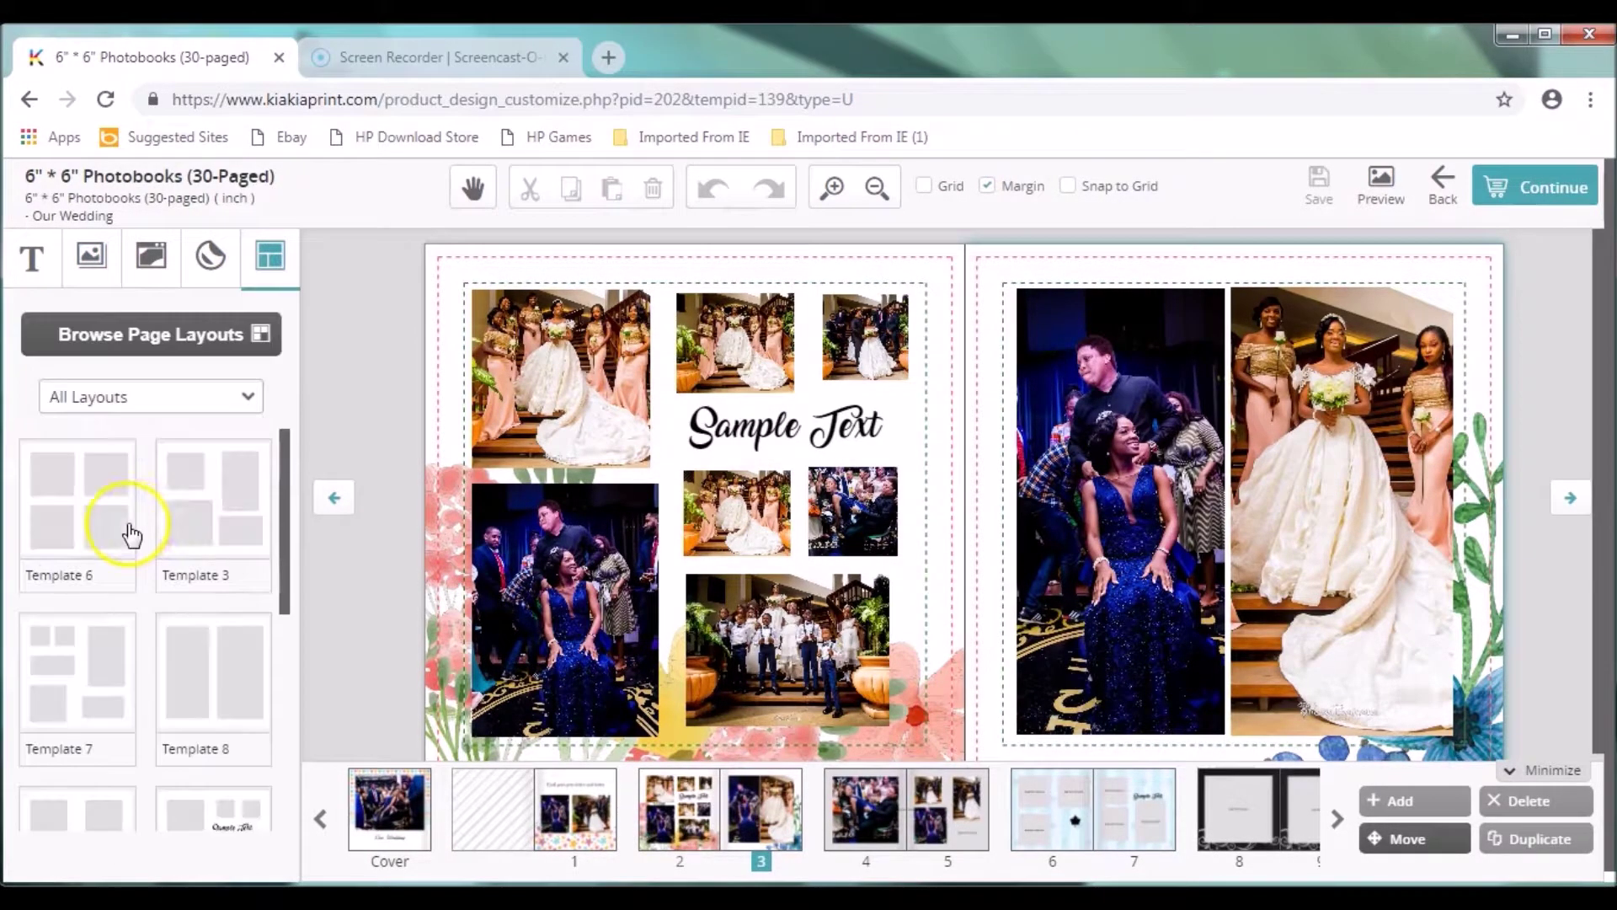
left_click(876, 189)
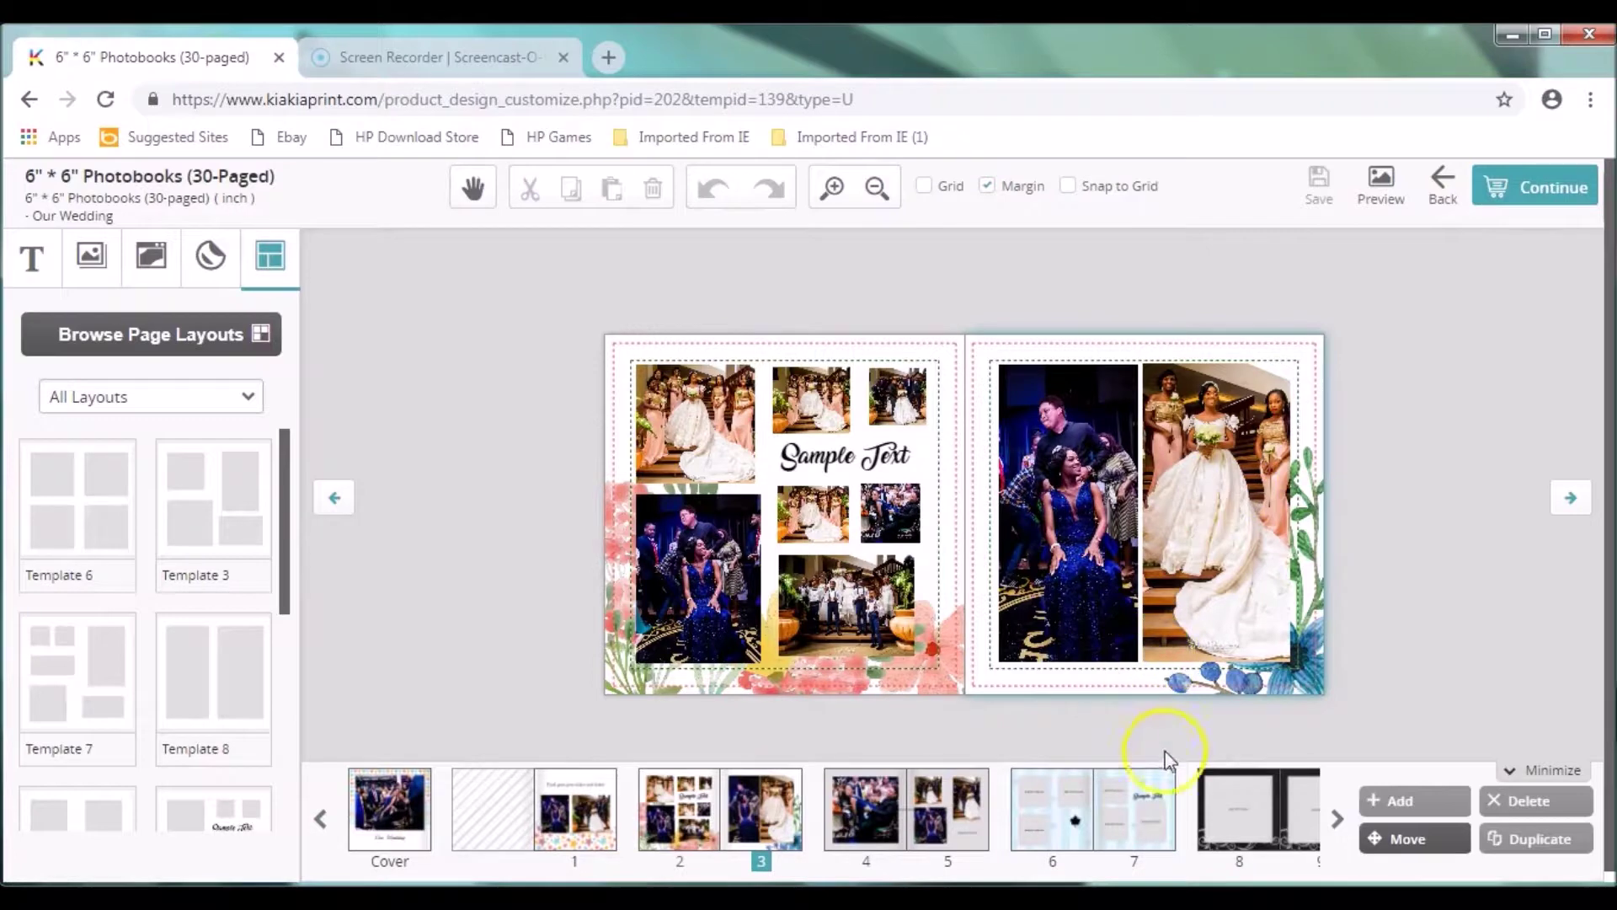
left_click(1134, 800)
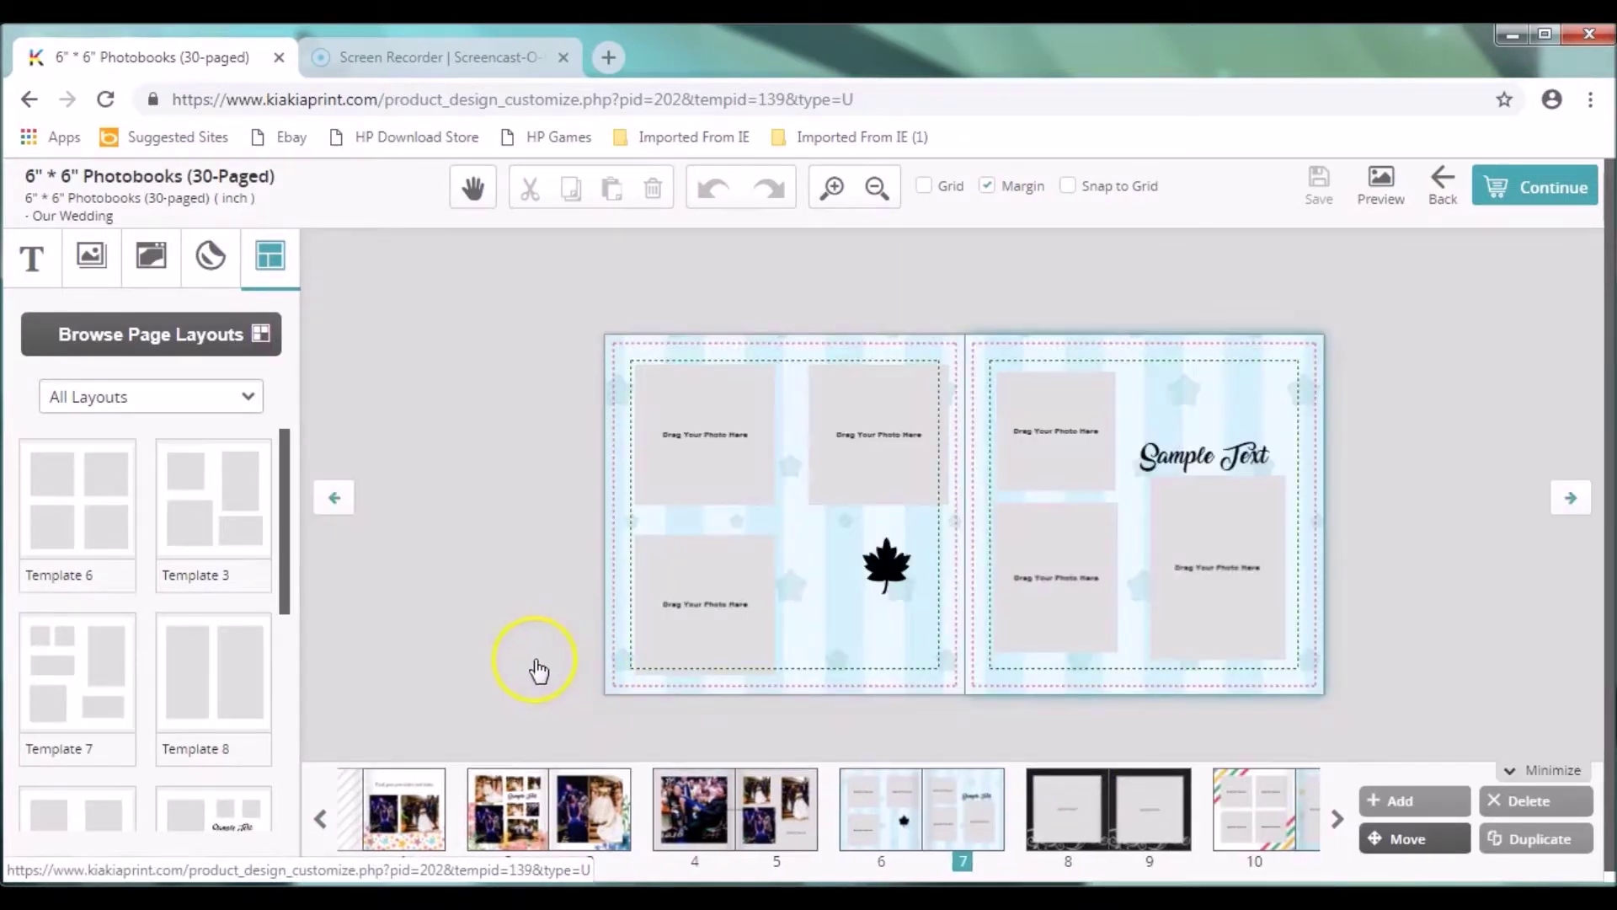
Step: Fill every photo box on pages 6 and 7 with wedding and party photos
left_click(220, 257)
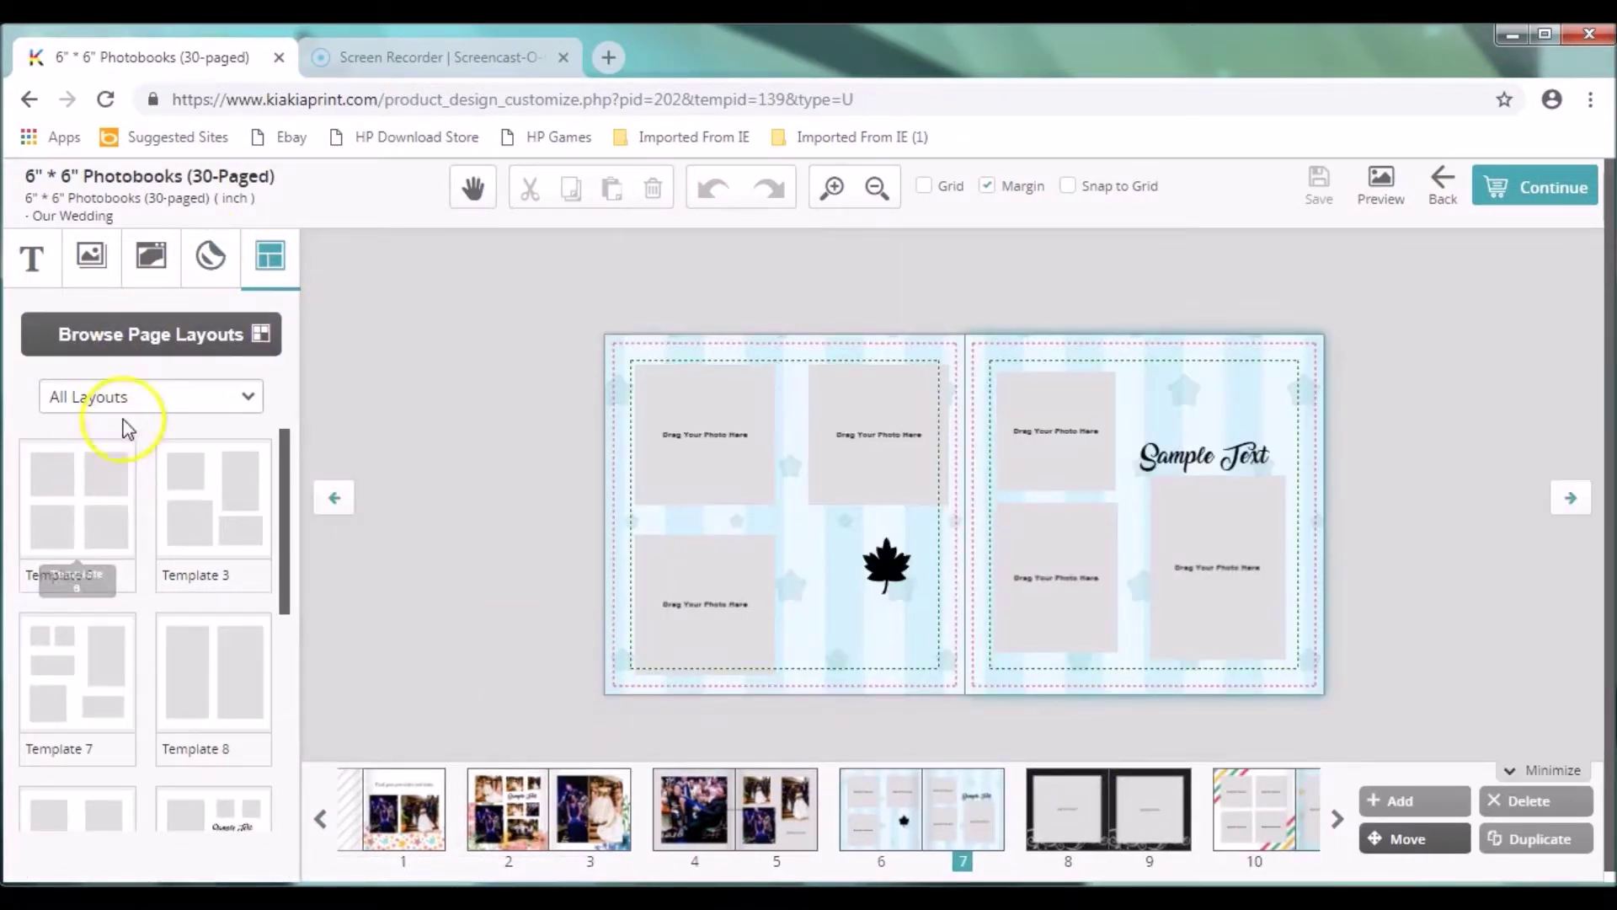
left_click(90, 257)
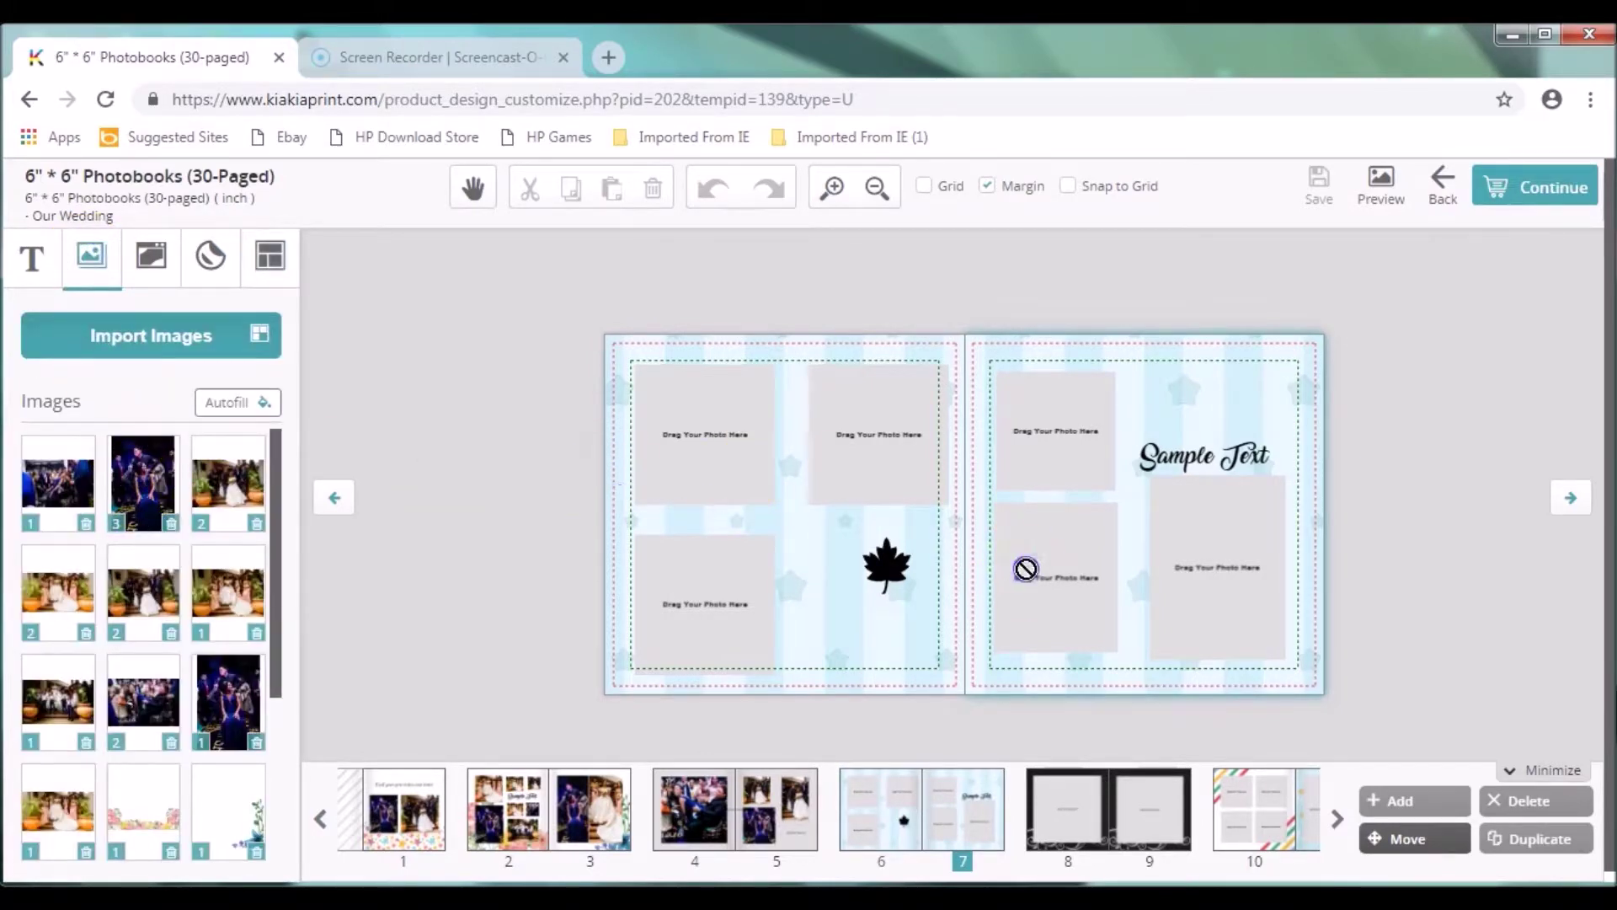
left_click_drag(1026, 568, 1207, 570)
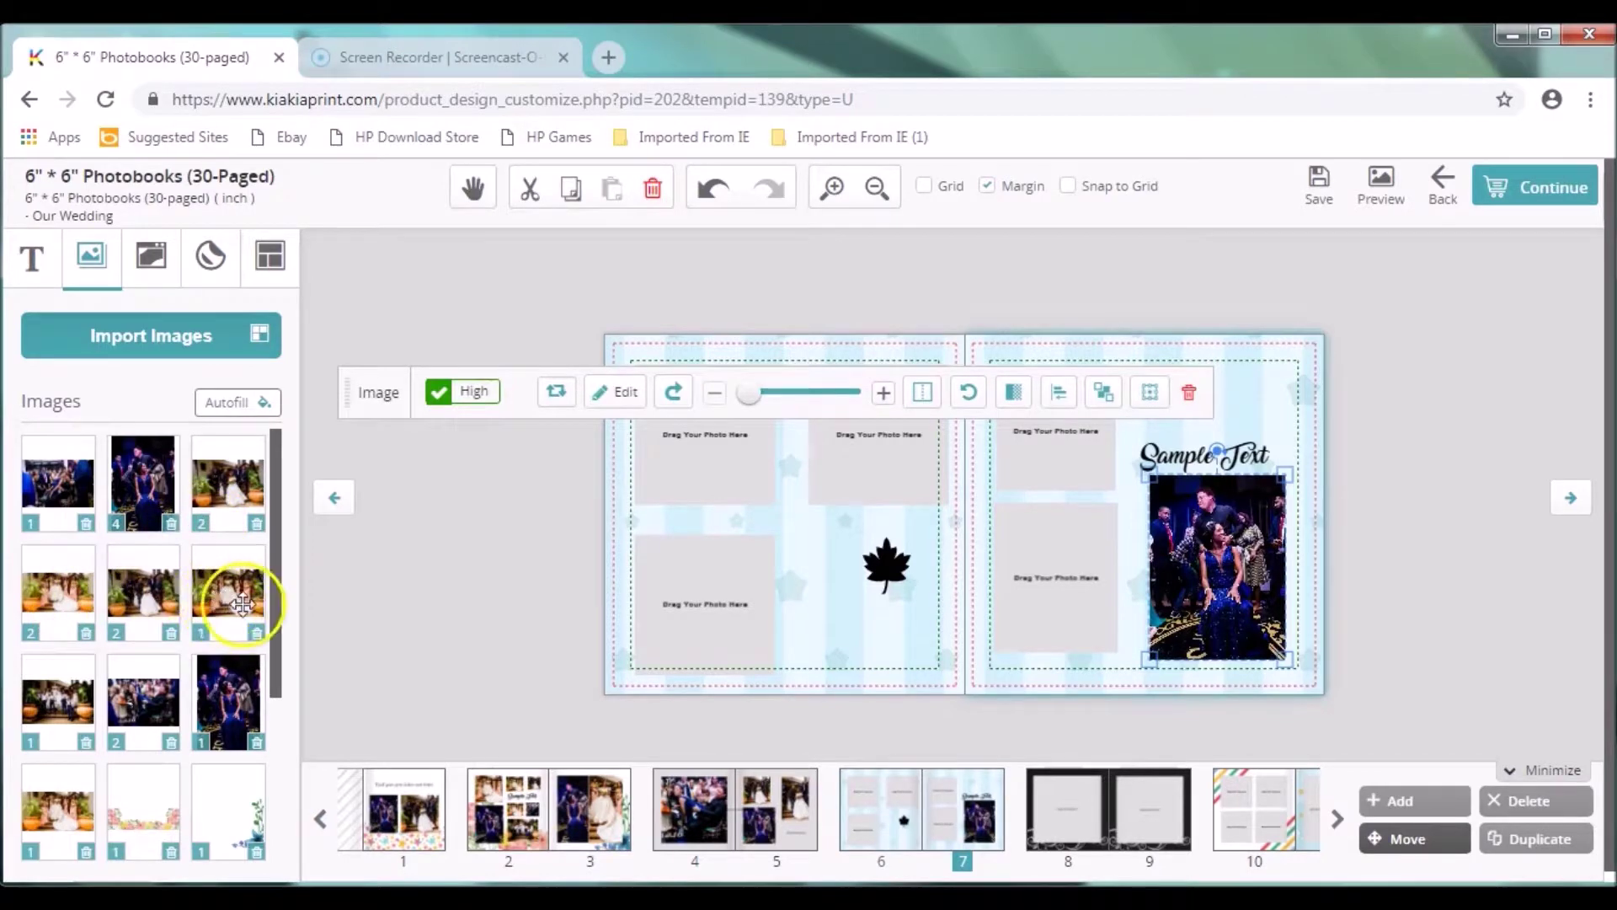
left_click_drag(229, 692, 698, 560)
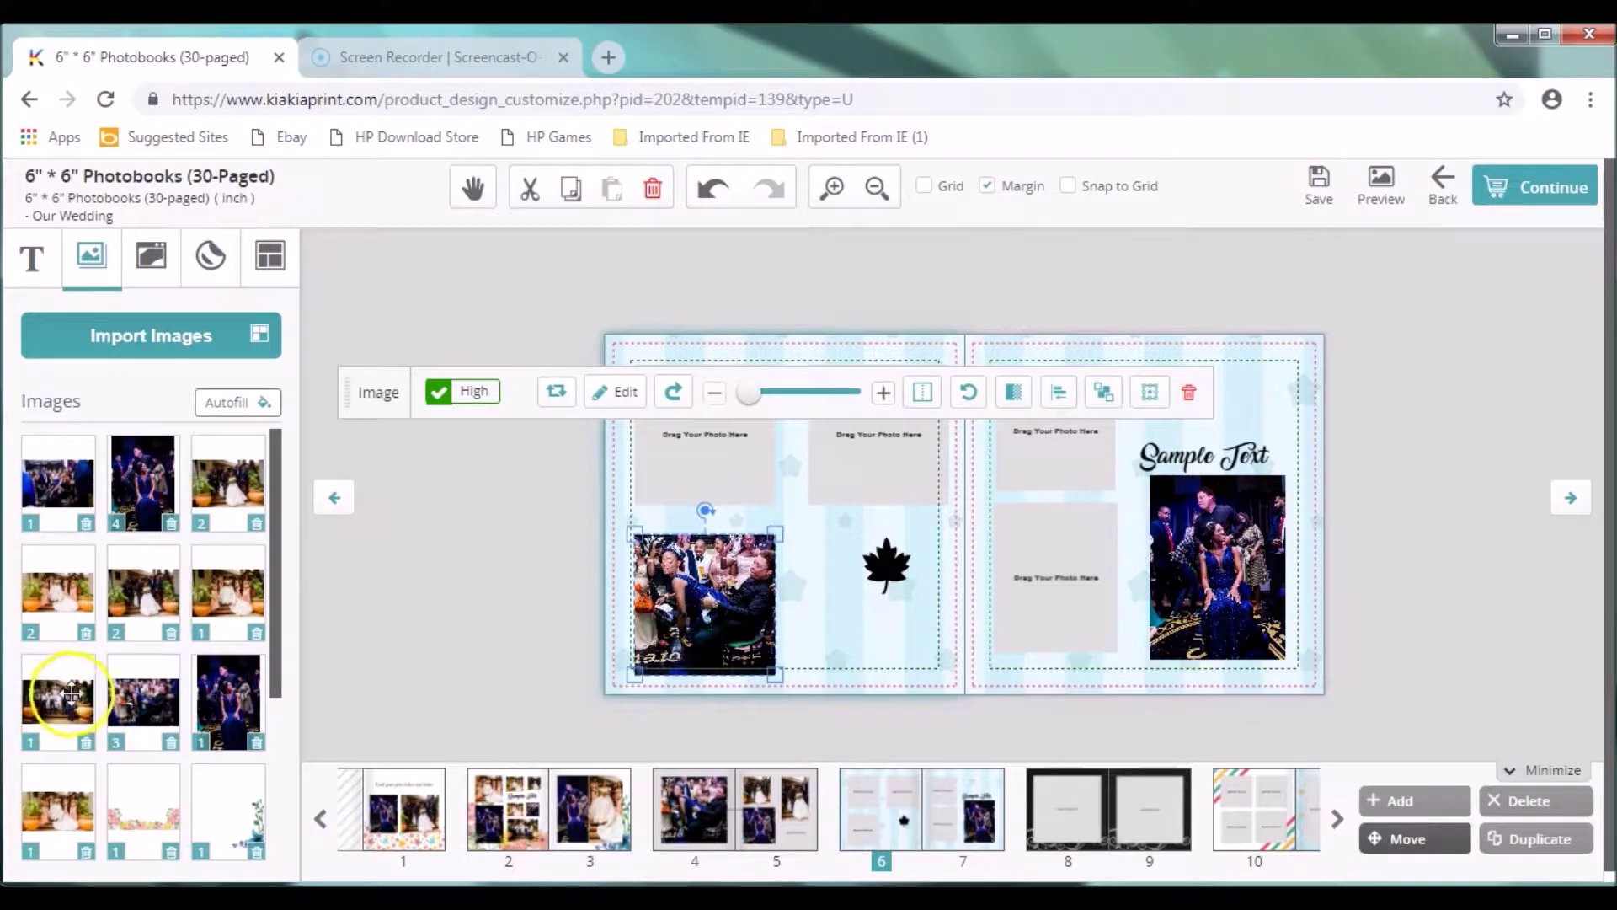
left_click_drag(612, 466, 674, 460)
left_click_drag(54, 484, 859, 444)
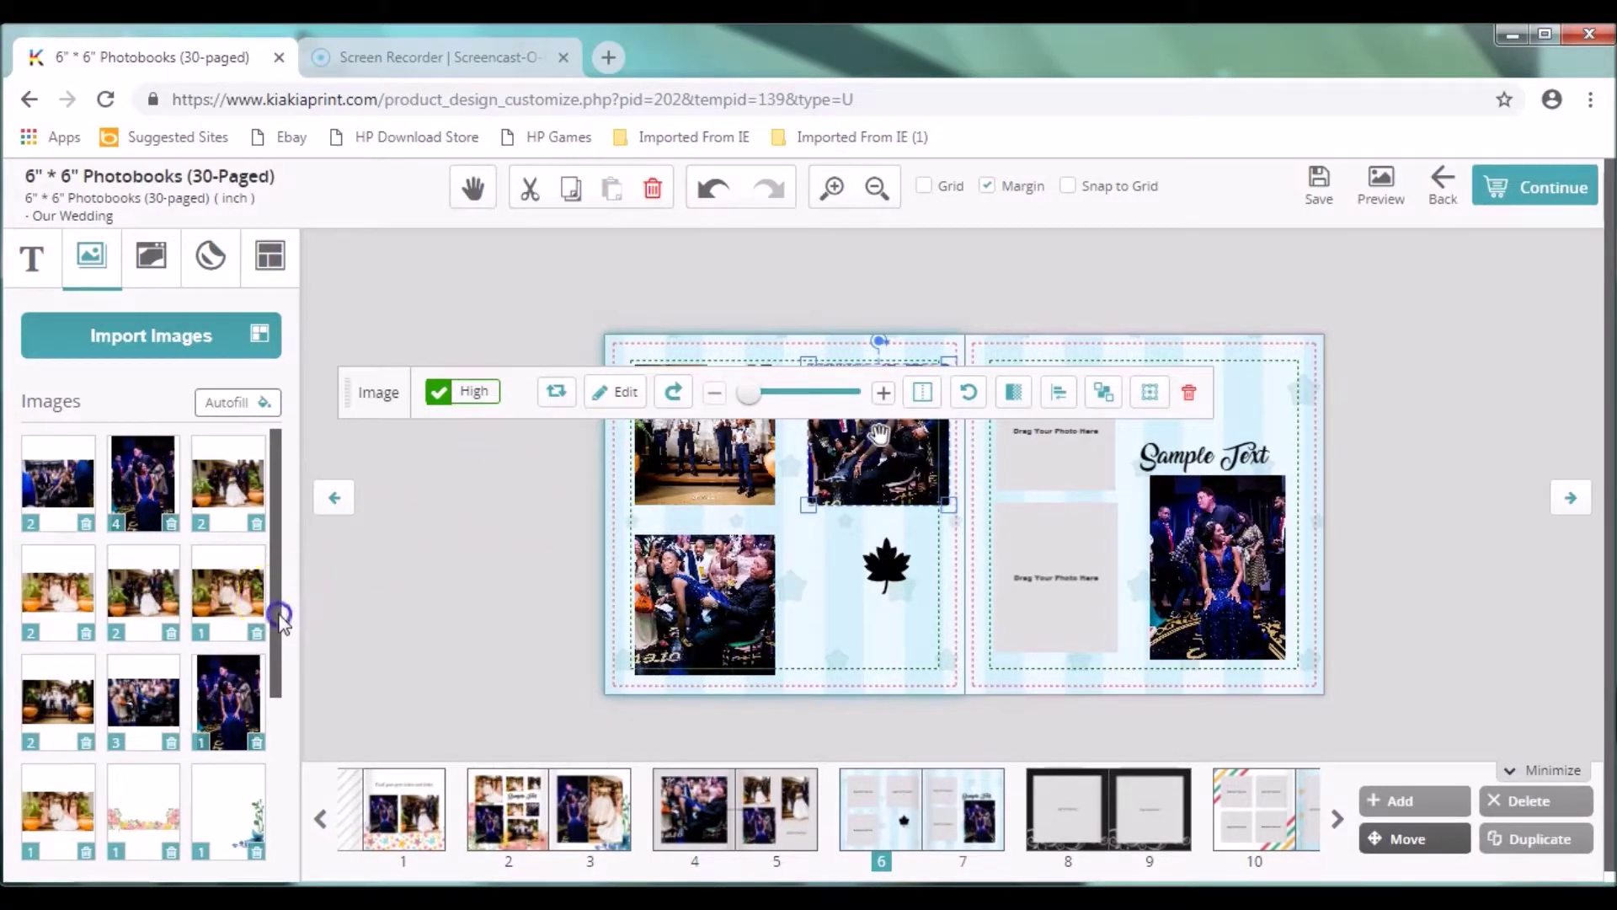
scroll(58, 679, "down", 1)
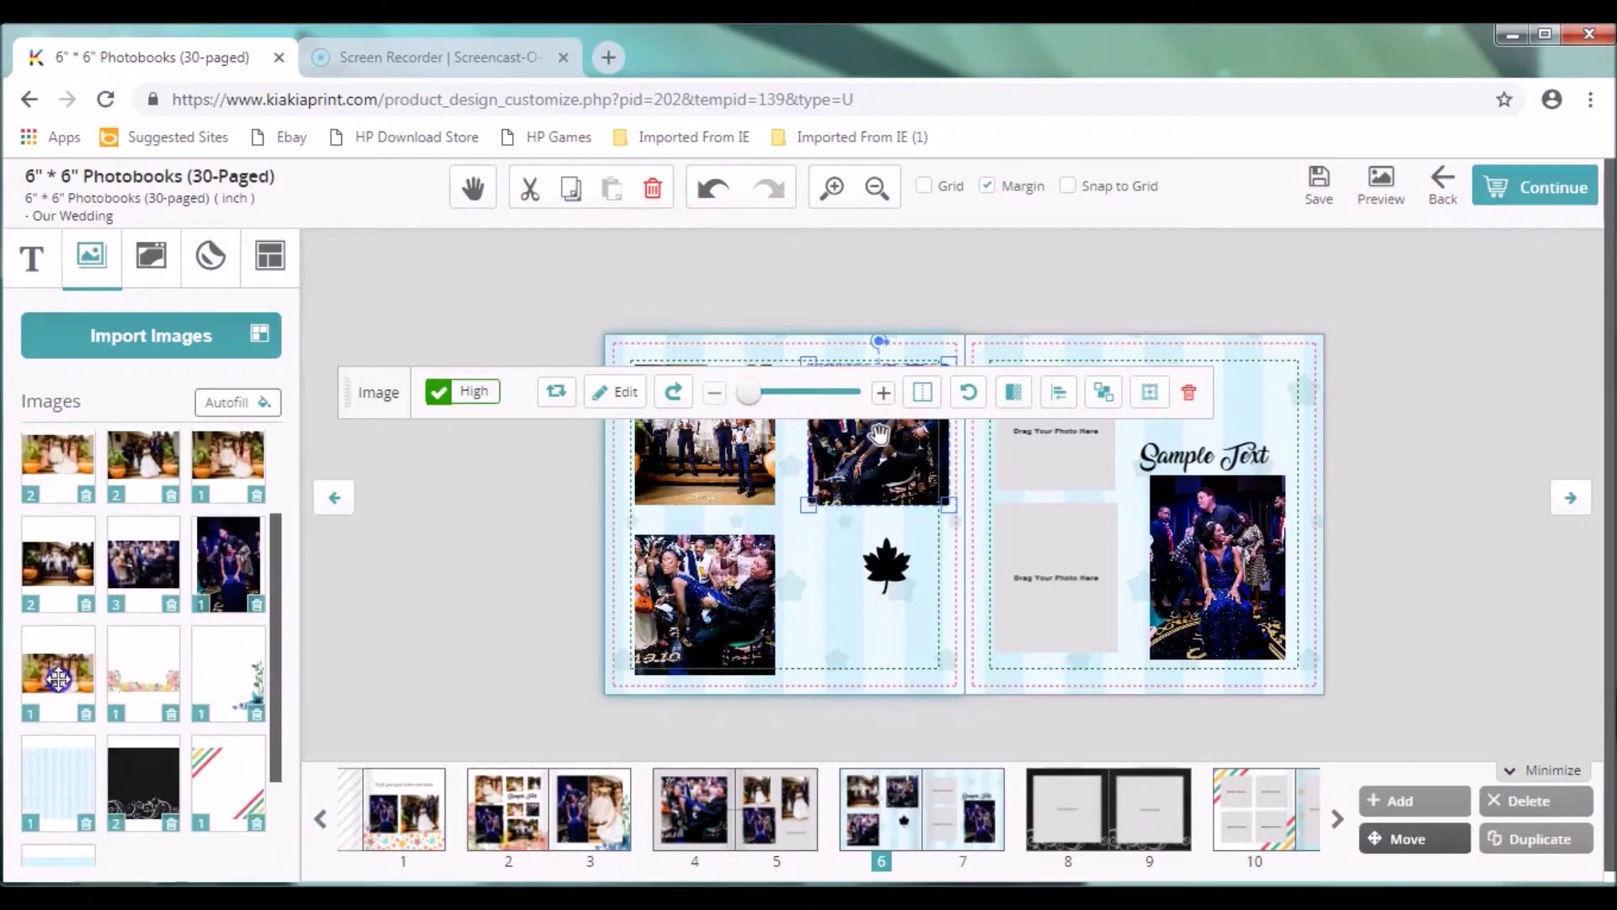
left_click_drag(960, 451, 1053, 455)
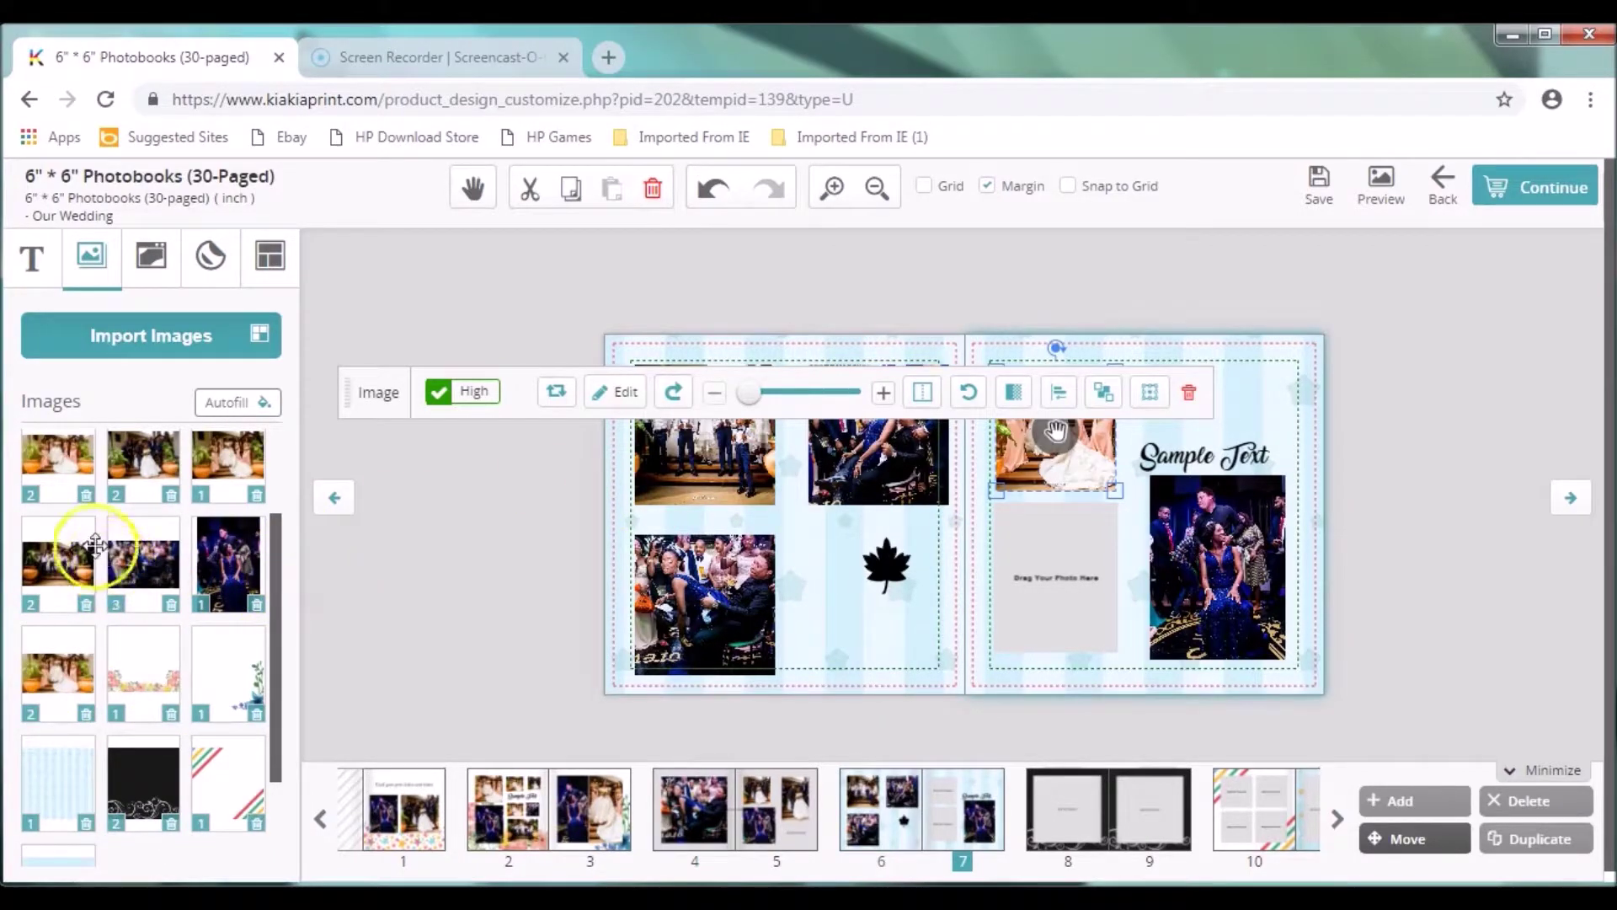
left_click_drag(69, 469, 1078, 581)
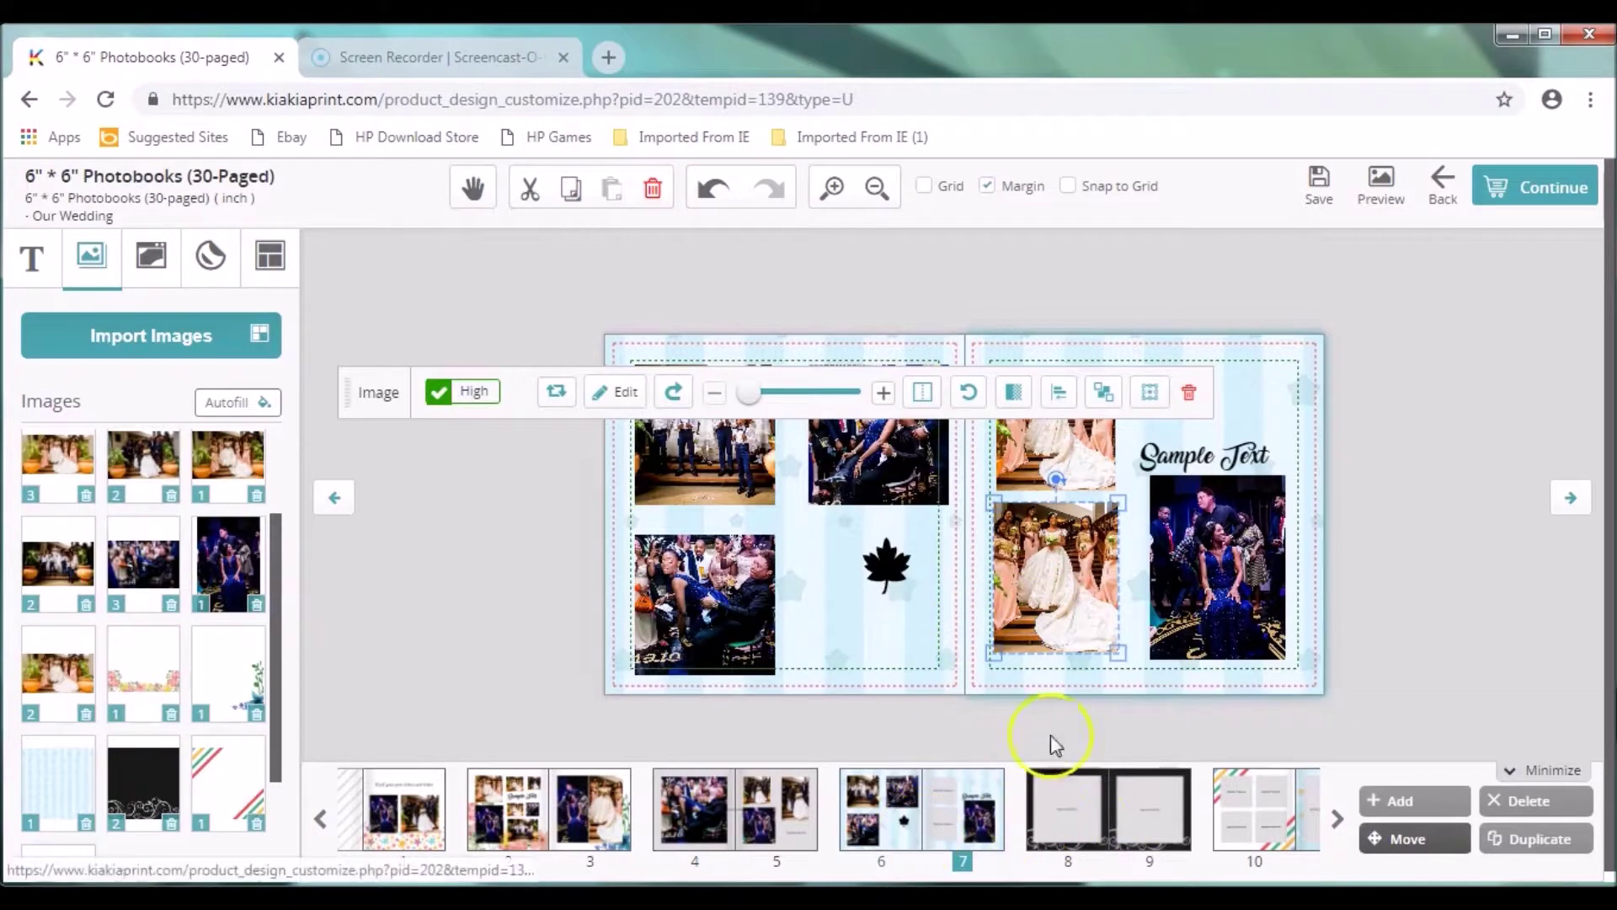
Step: Place the bride photo on page 8 and the boys photo on page 9, then save
left_click(1069, 809)
left_click_drag(57, 674, 783, 505)
left_click_drag(58, 563, 1098, 581)
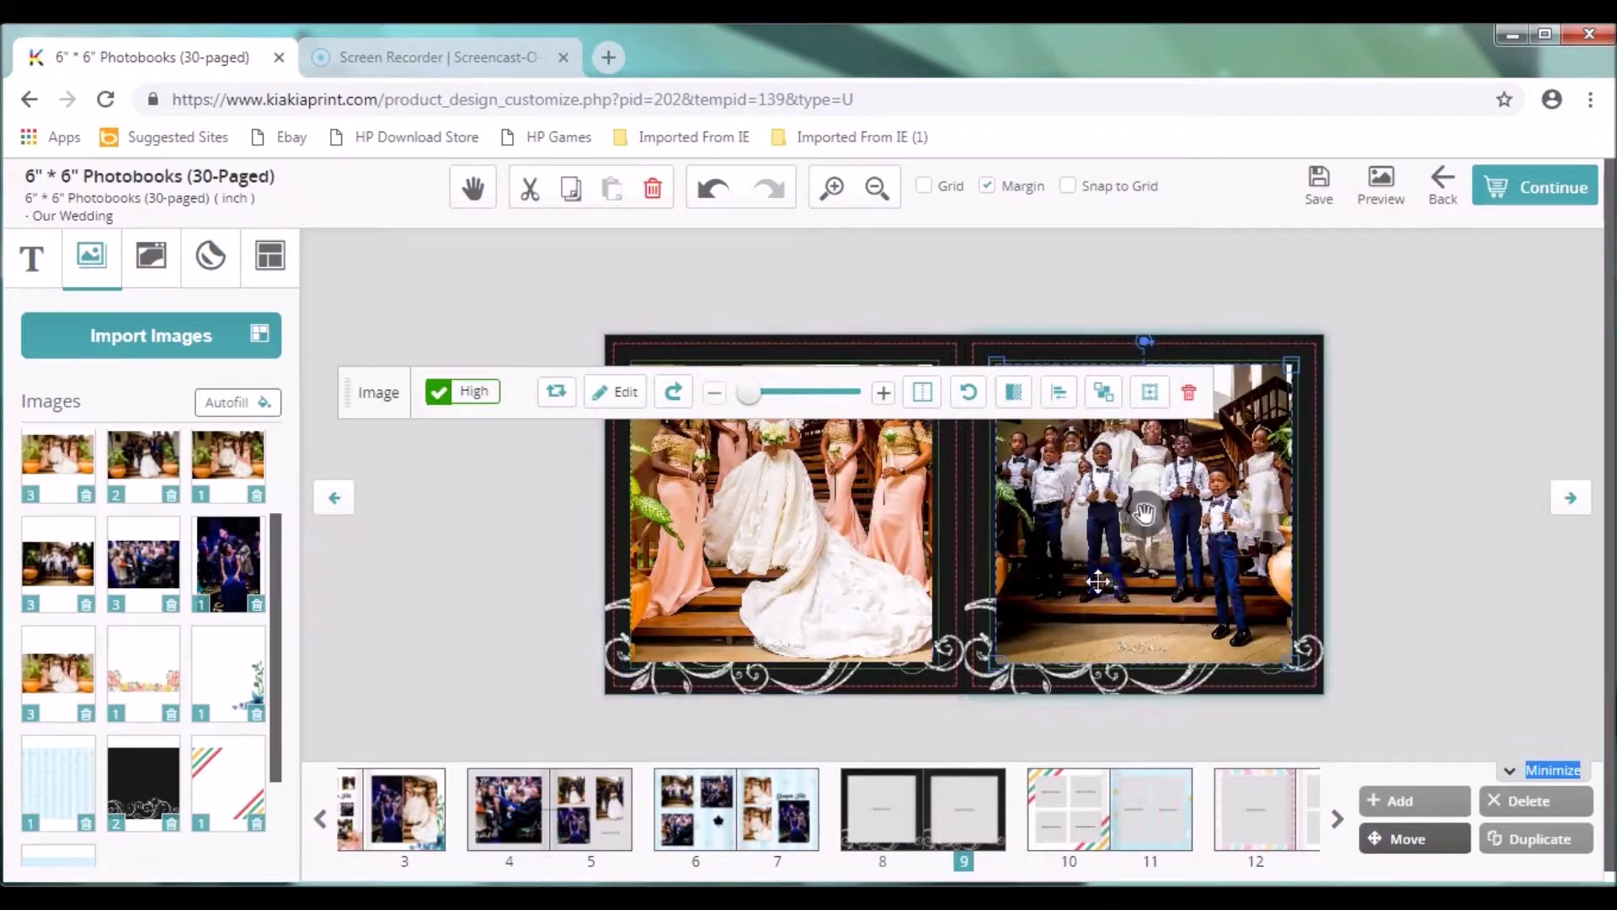
left_click(1315, 200)
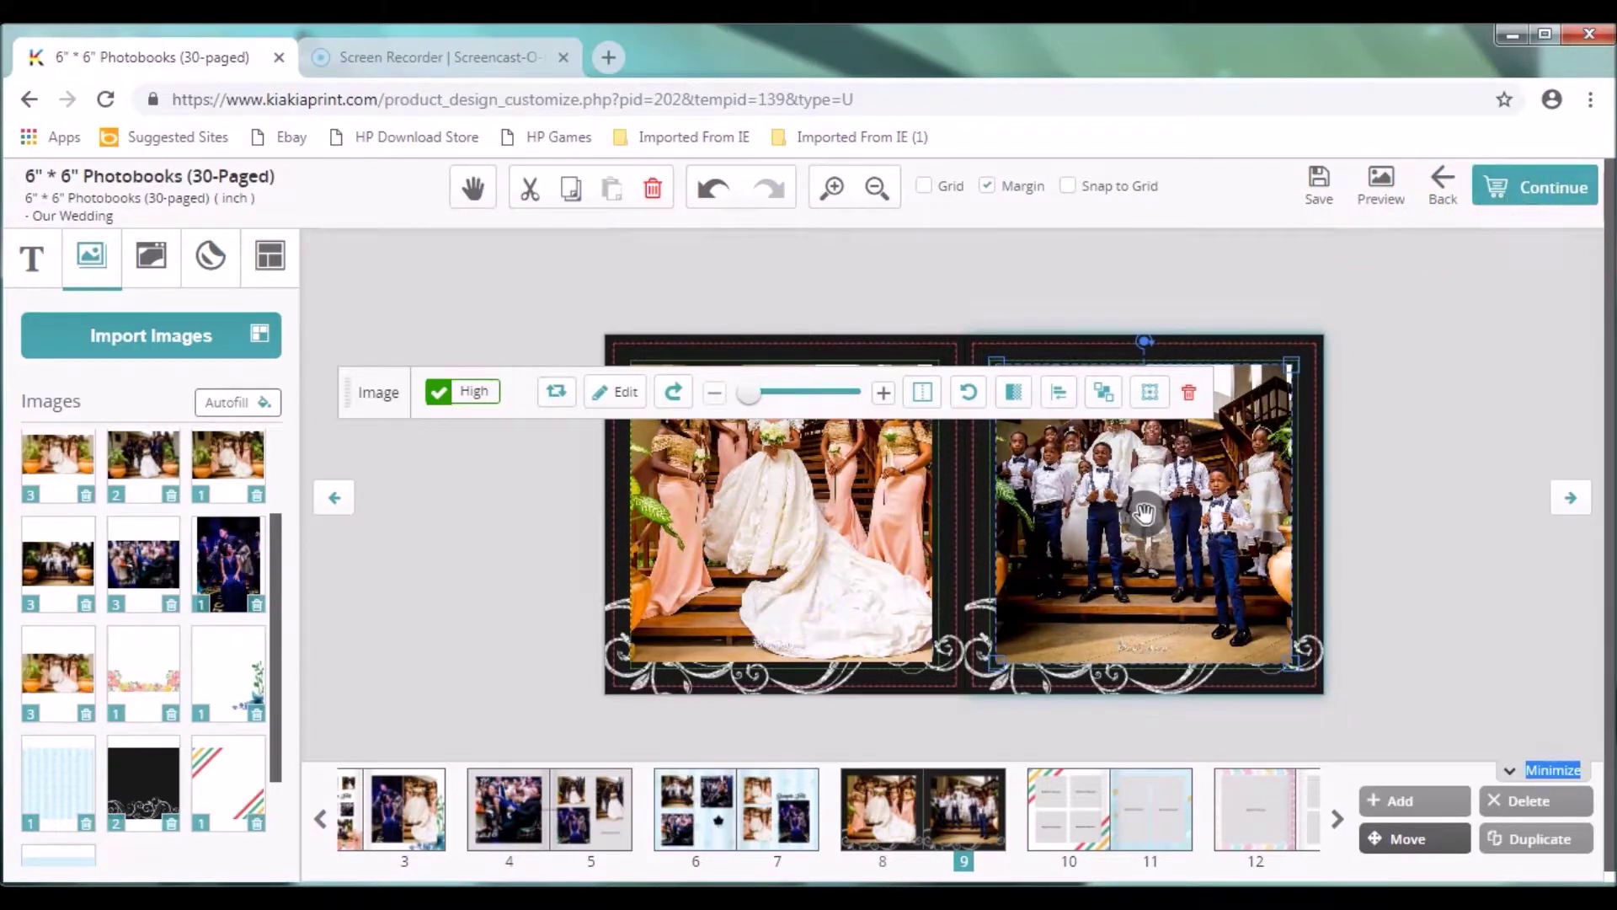
Step: Bring up the page 30 inside-cover spread and continue to checkout
left_click(320, 821)
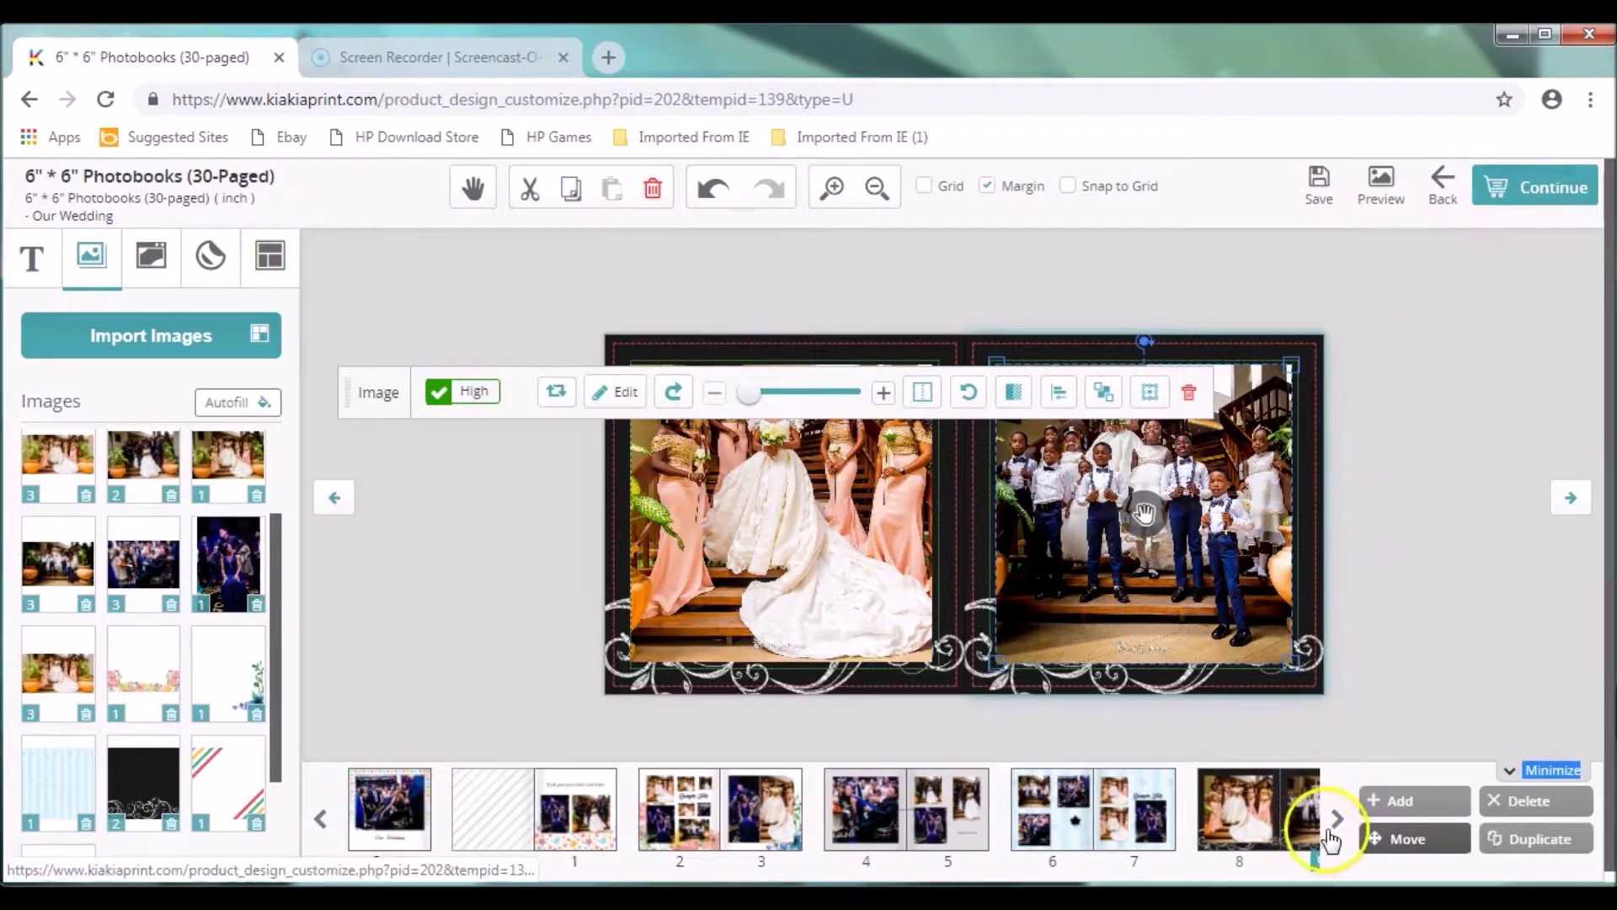
left_click(1337, 819)
left_click(1049, 834)
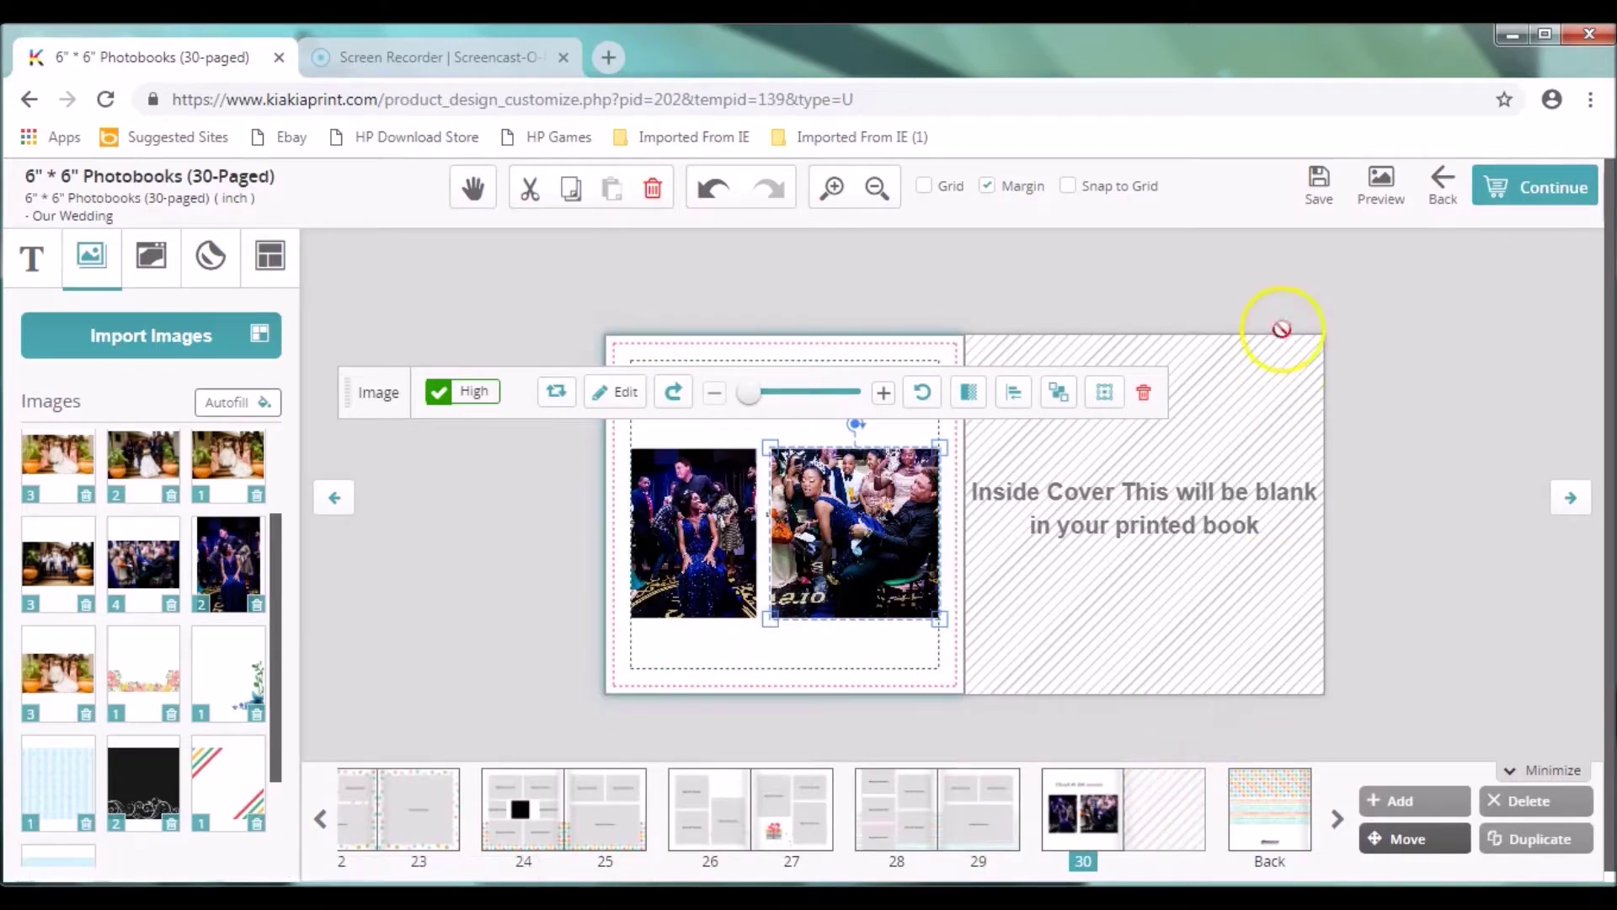
left_click(1529, 200)
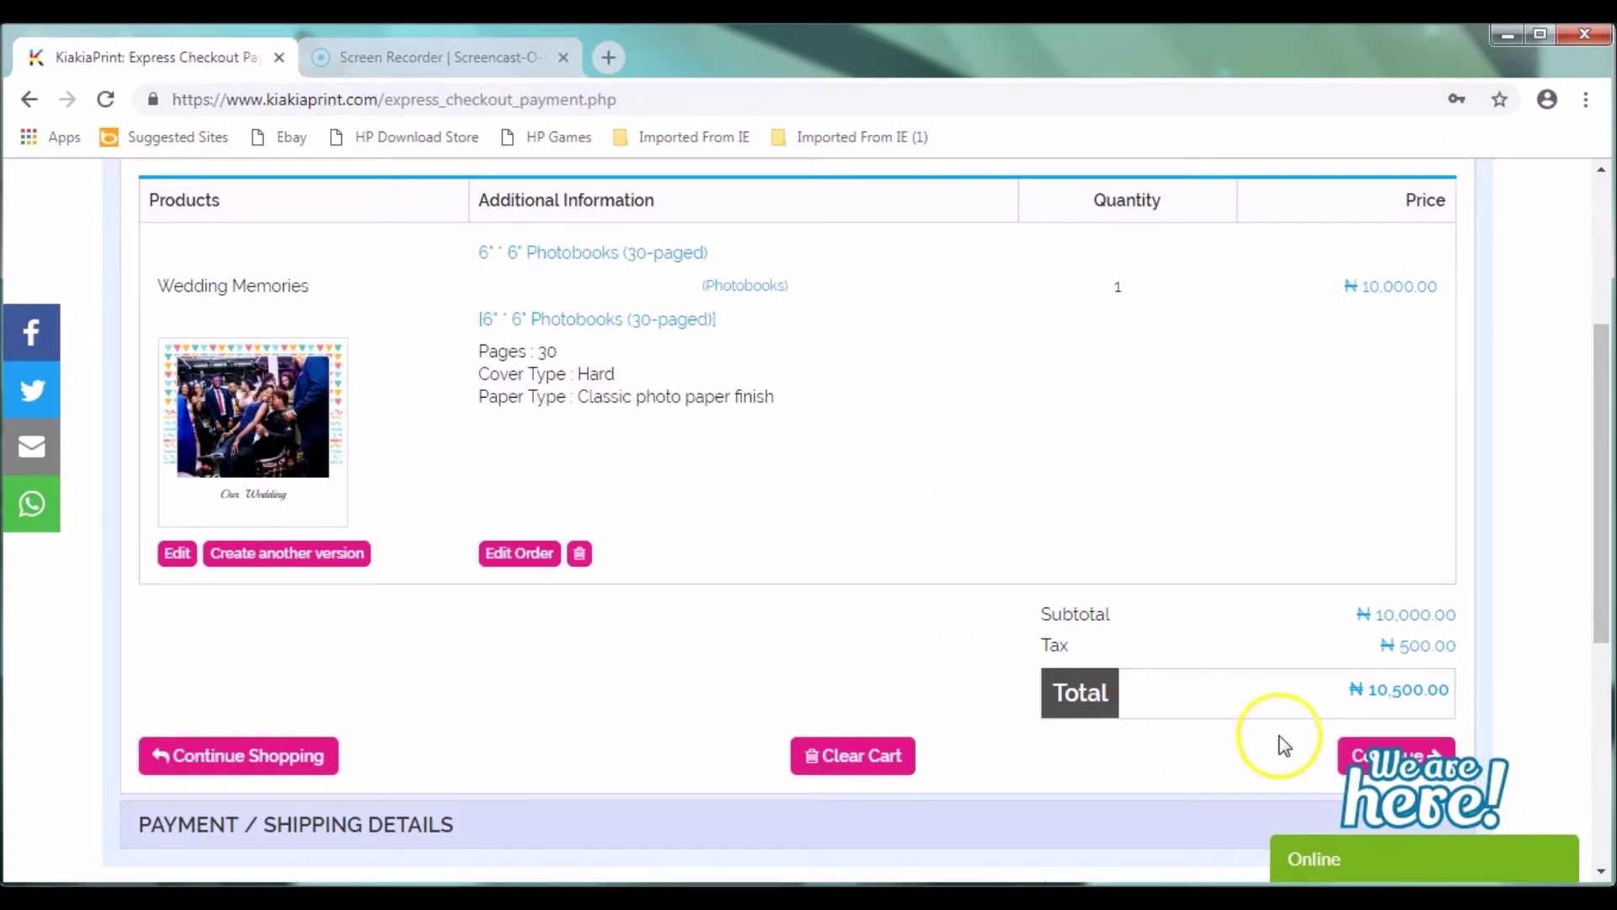
Step: Close the live chat form and reopen the Wedding Memories photobook's order options with Edit Order
left_click(1353, 755)
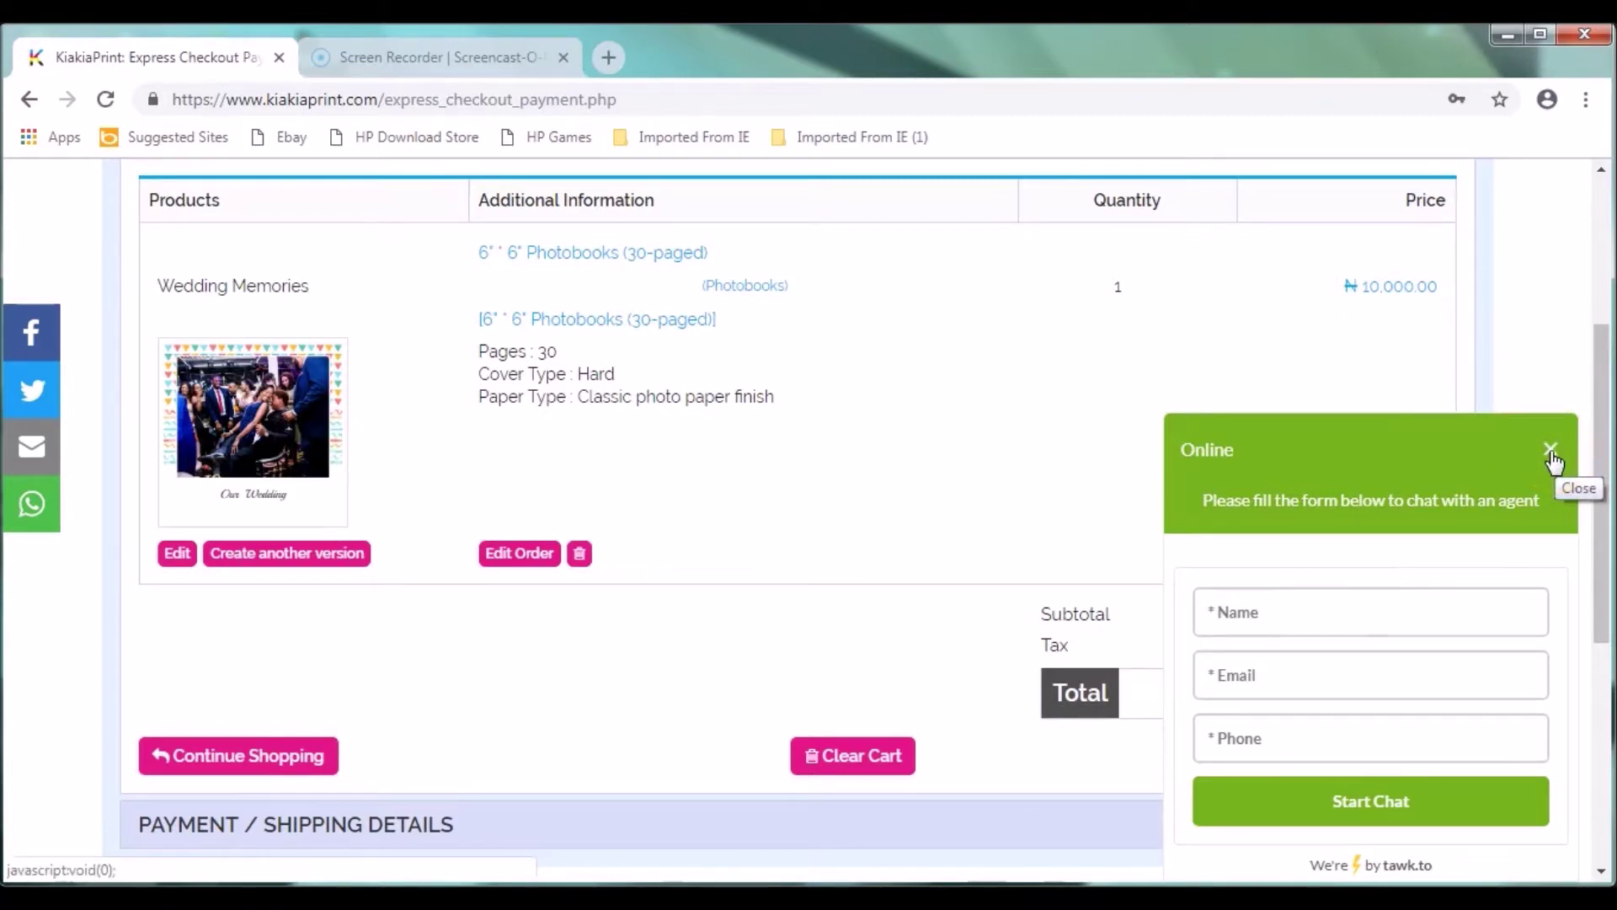
left_click(1551, 452)
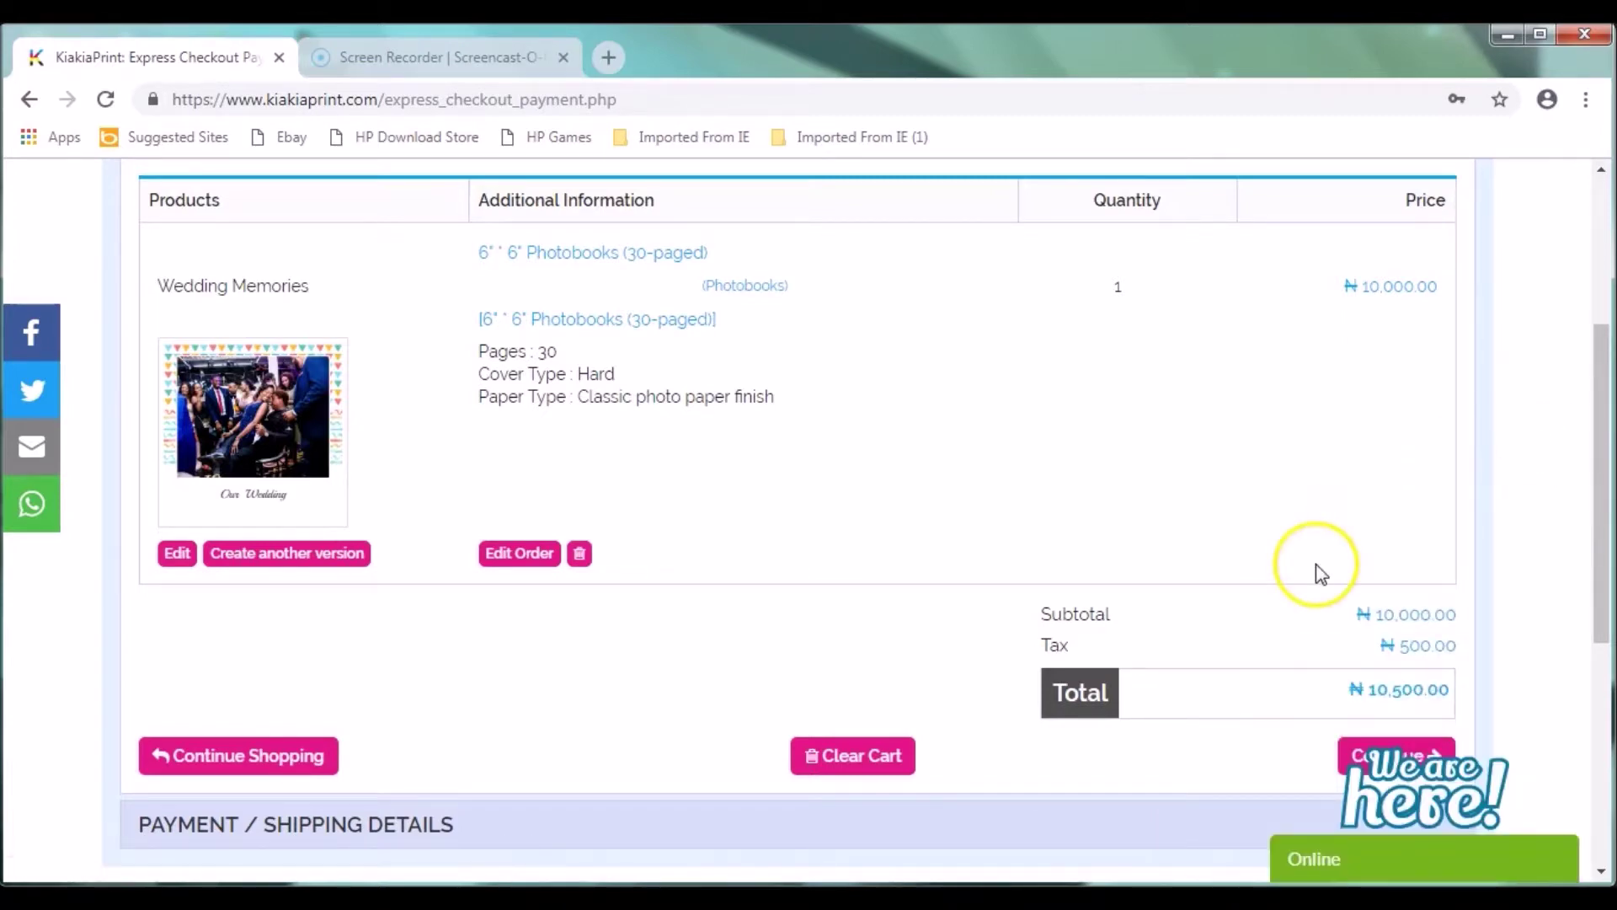
left_click(527, 559)
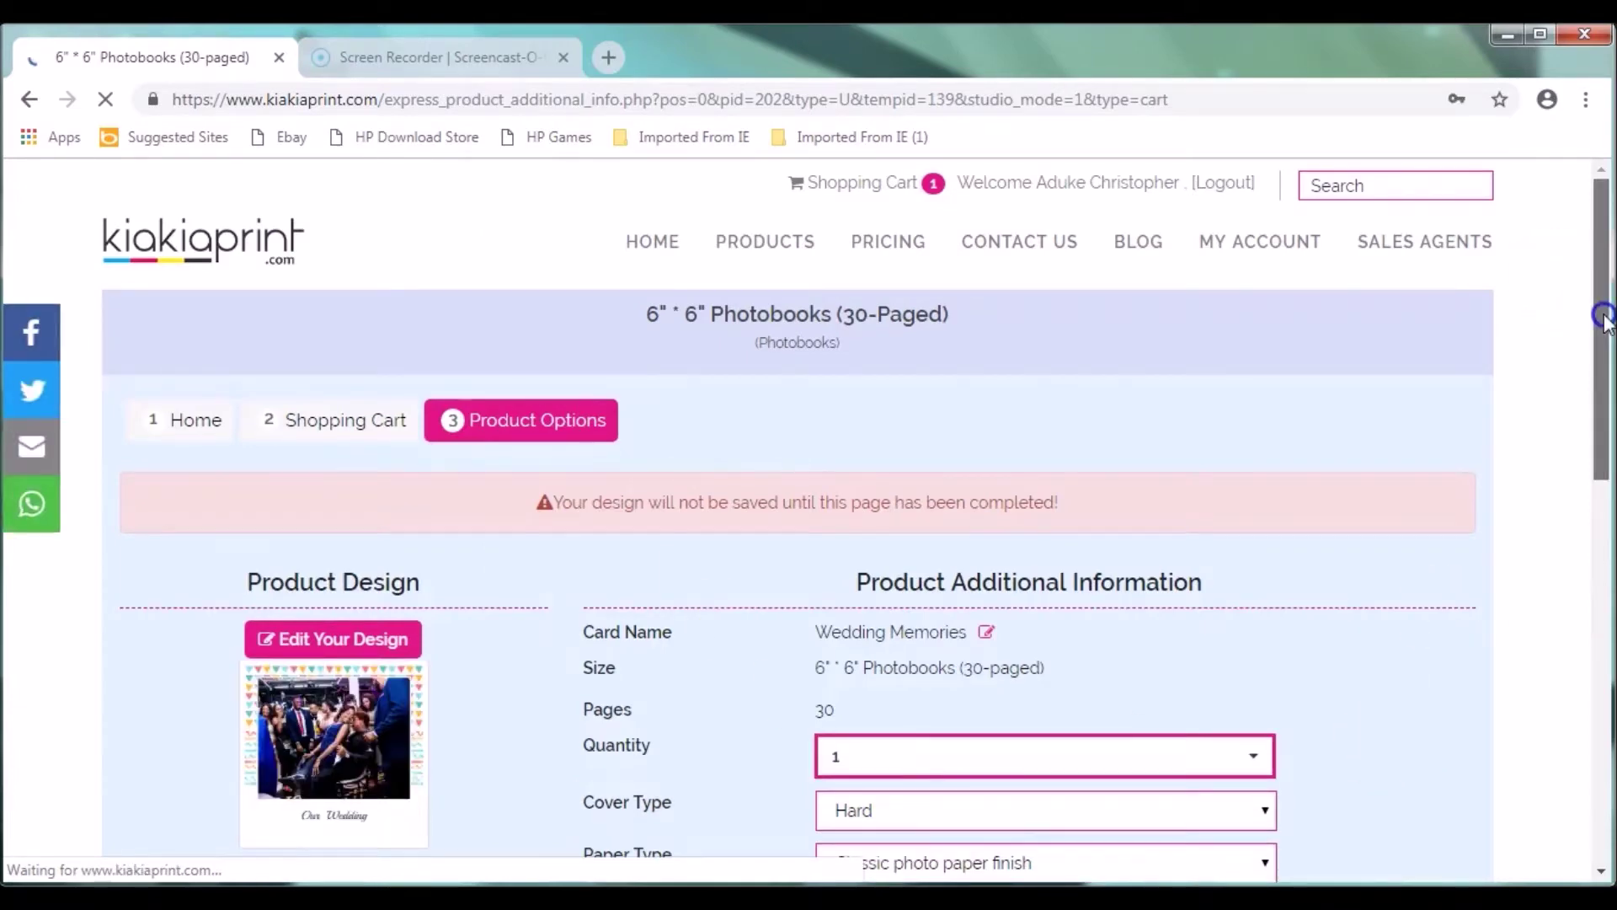
Step: Change the photobook's paper type to Gloss finish
left_click_drag(1607, 322, 1607, 444)
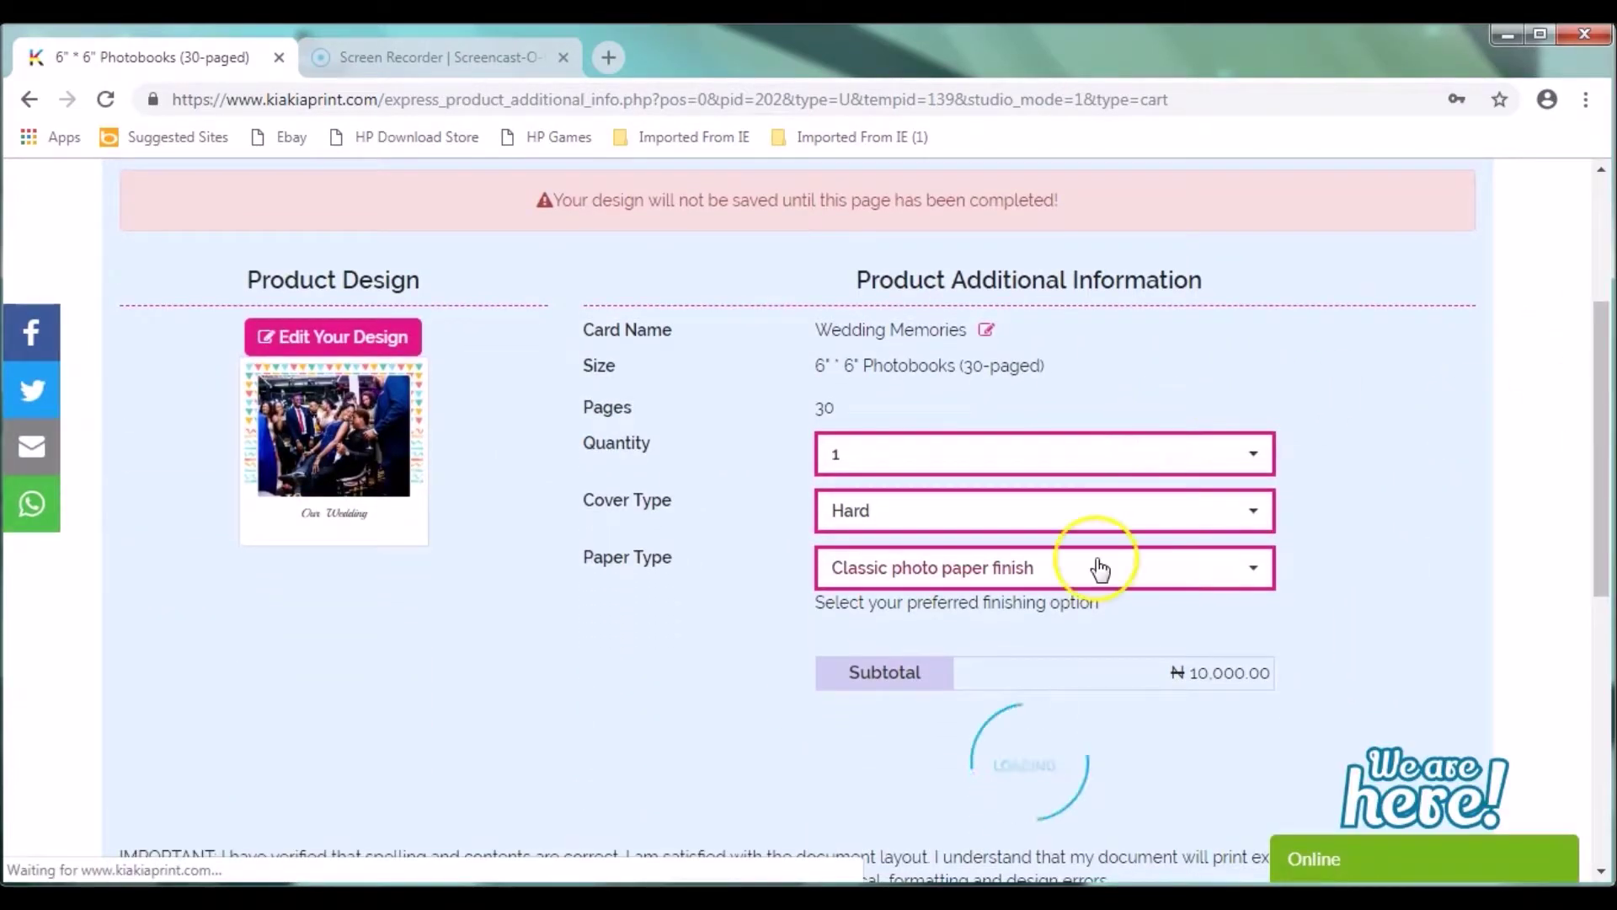
left_click(1093, 567)
left_click(1014, 645)
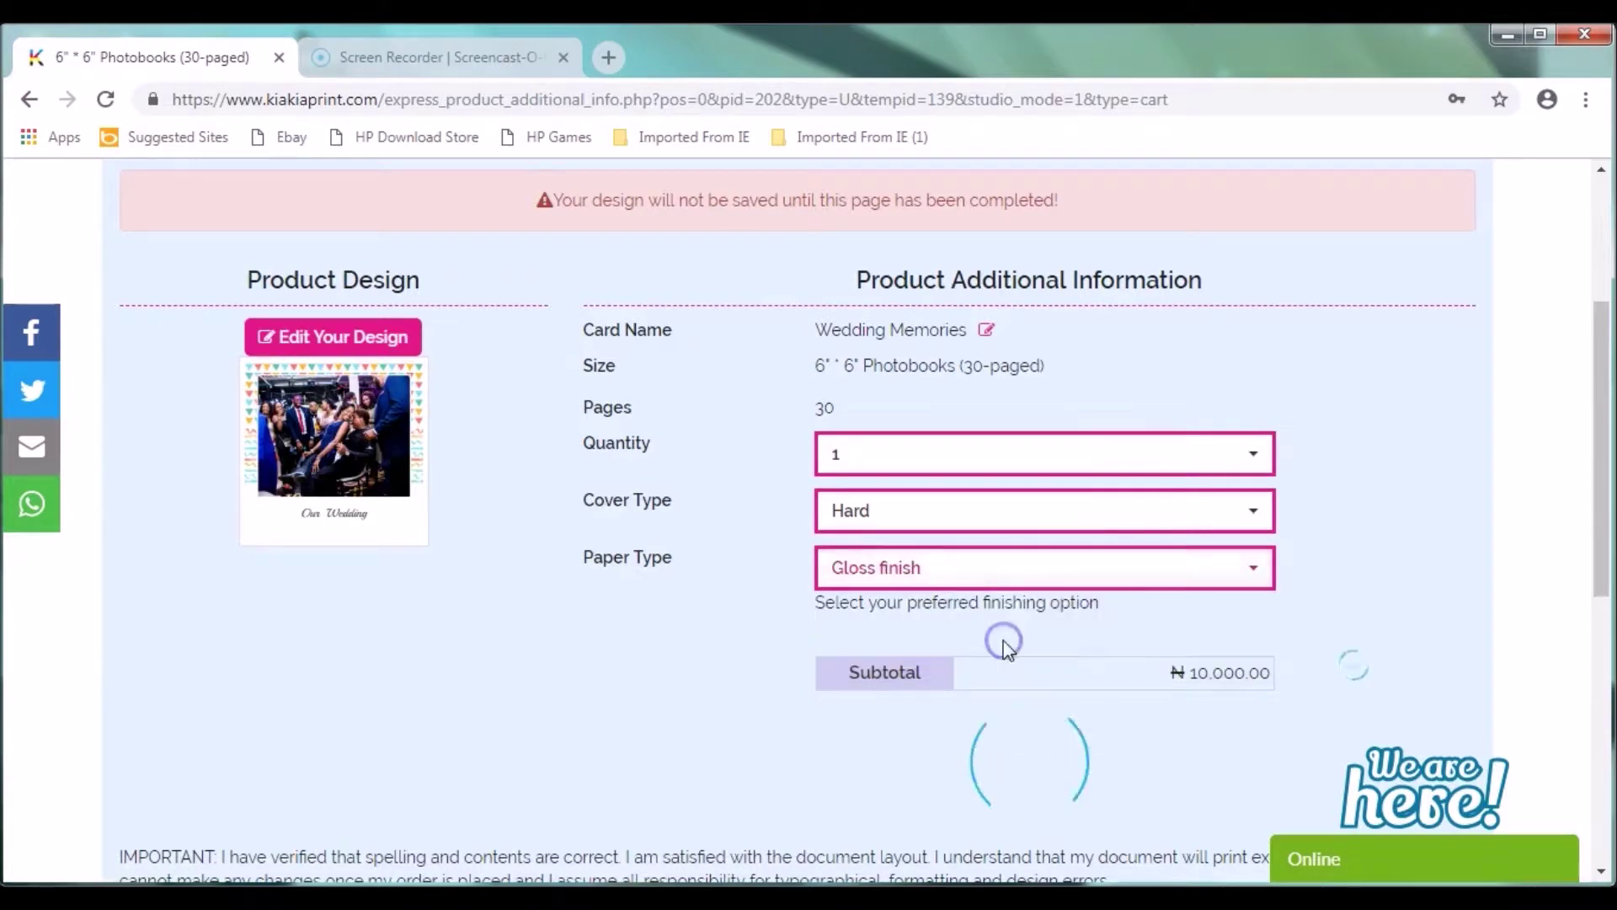
left_click(977, 567)
left_click(1326, 529)
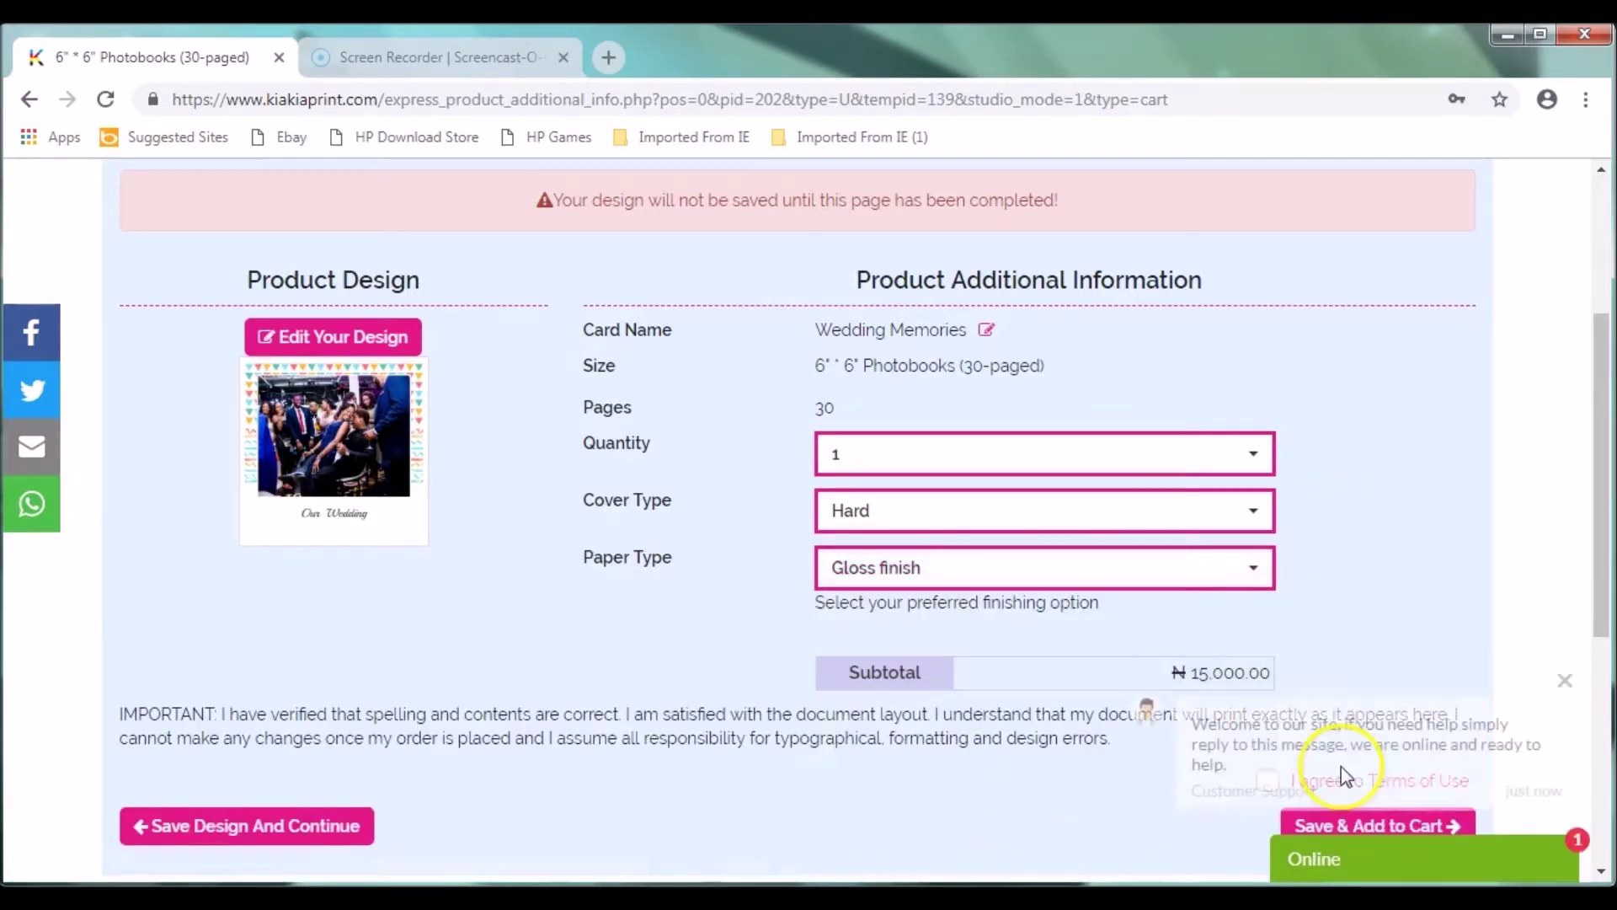
Step: Accept the Terms of Use, add the photobook to the cart, and continue to guest details
left_click(1565, 680)
left_click(1269, 780)
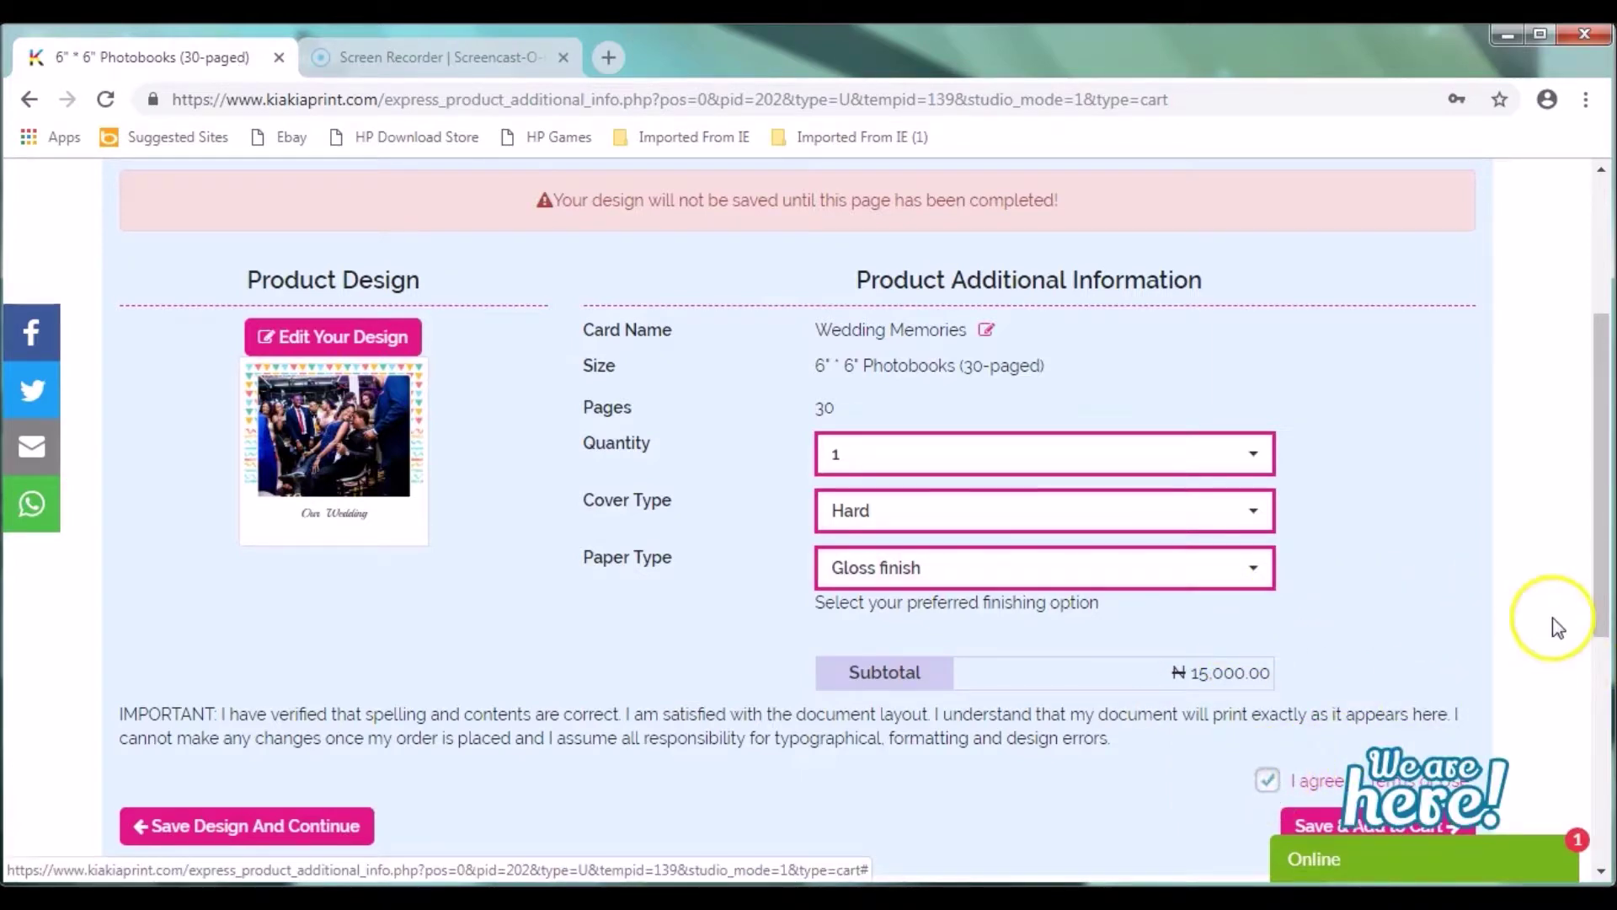
left_click_drag(1603, 581, 1601, 731)
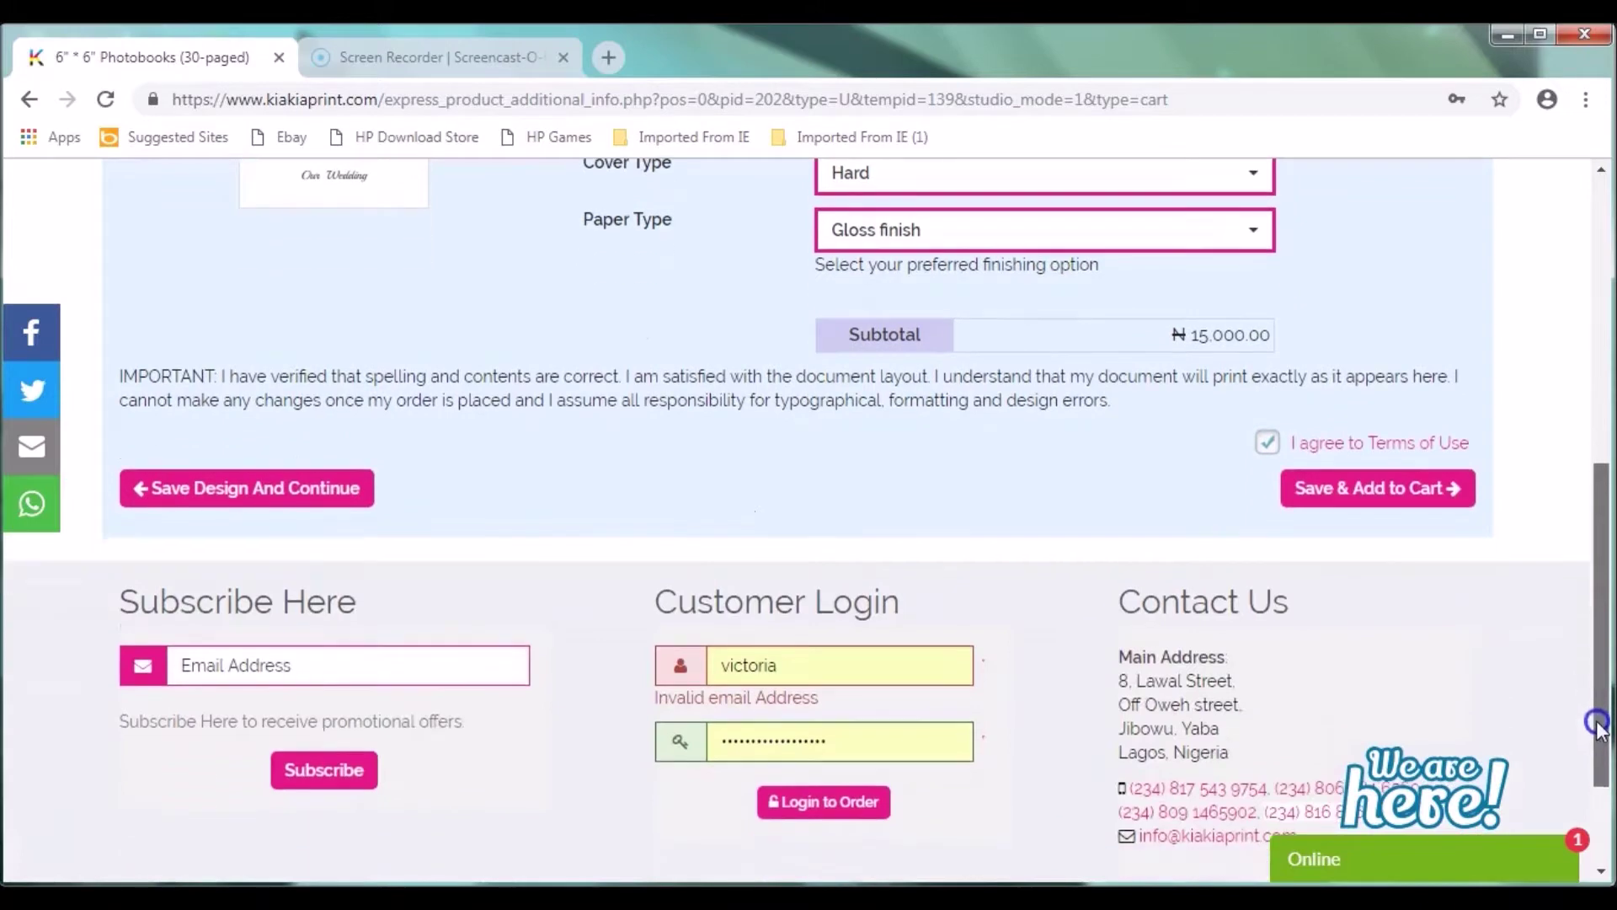
left_click(1404, 500)
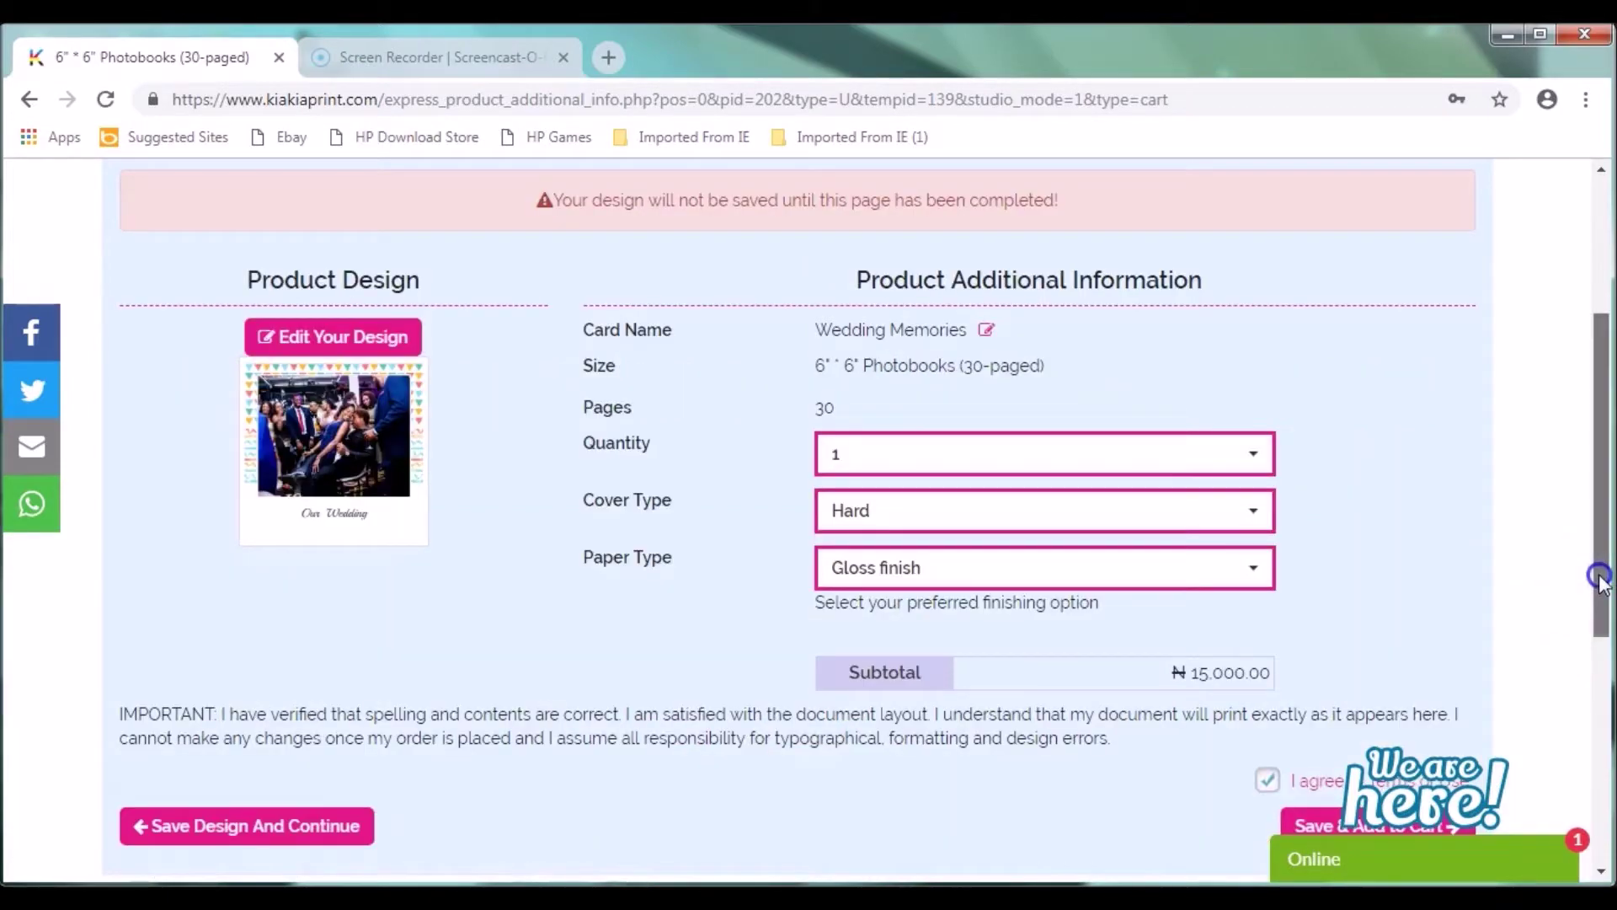
left_click_drag(1600, 579, 1601, 729)
left_click(1404, 496)
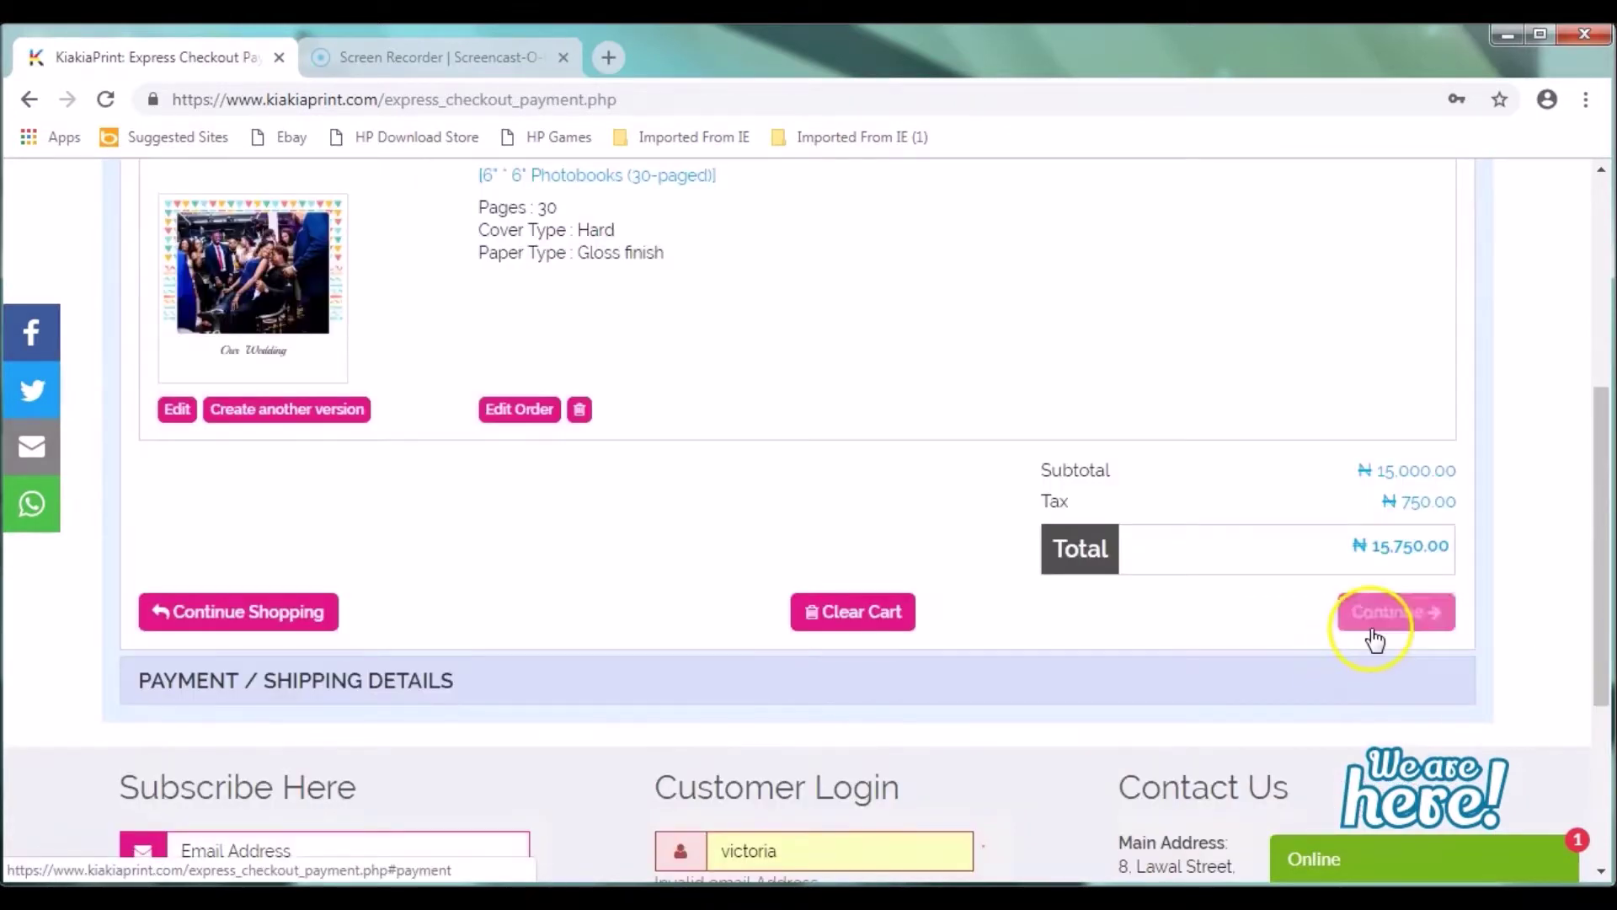
left_click(1390, 607)
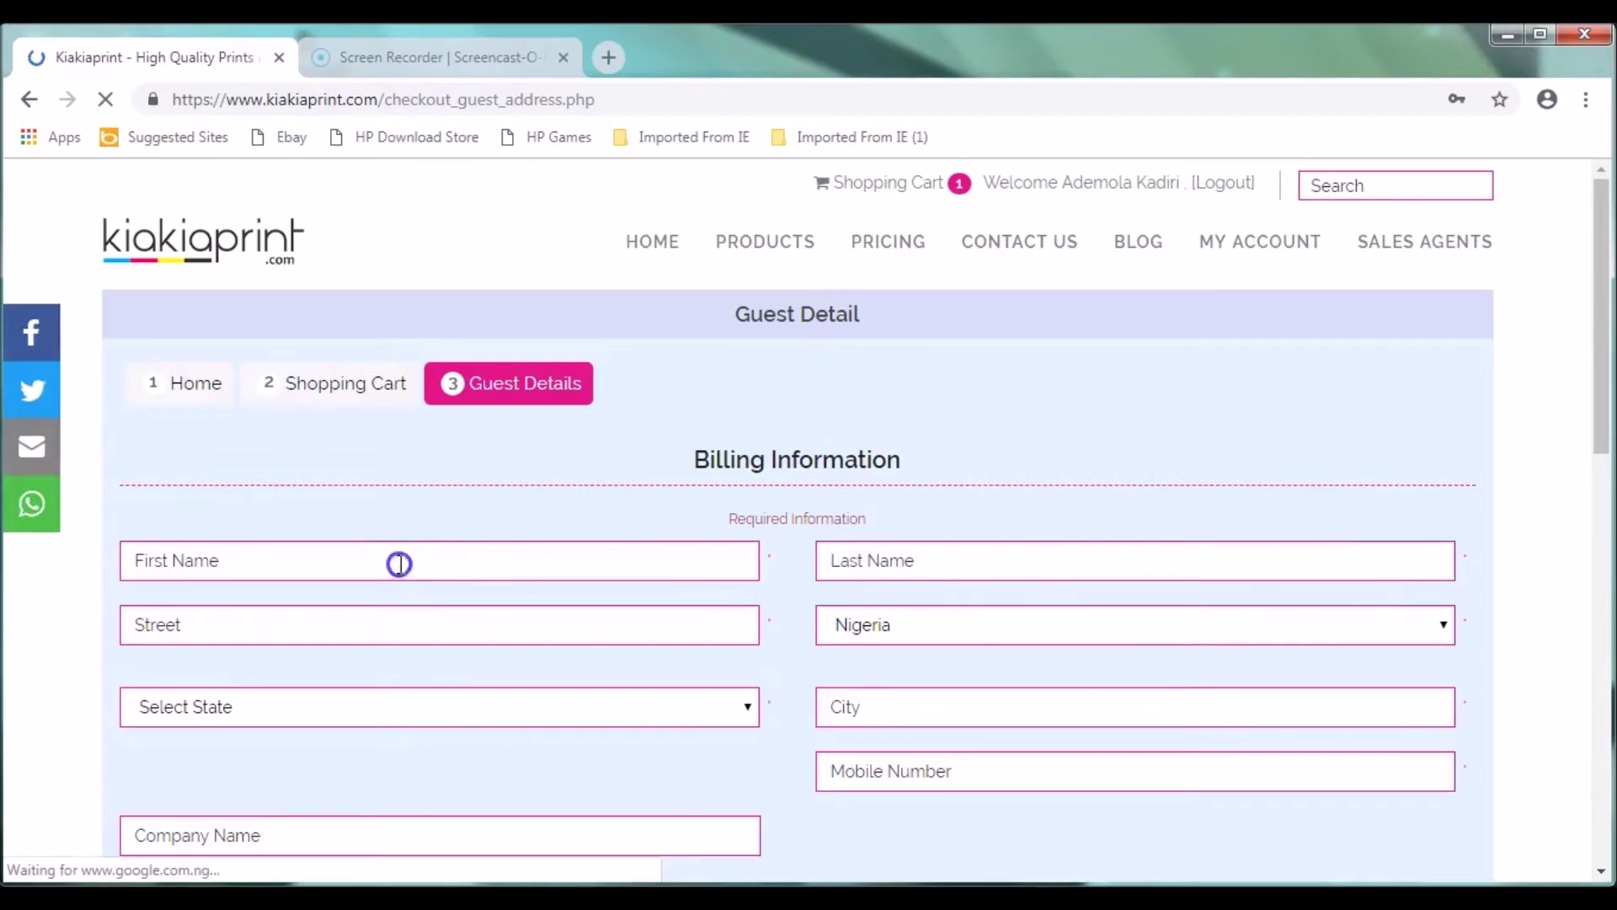
Step: Enter the customer's first name in the billing First Name field
left_click(401, 563)
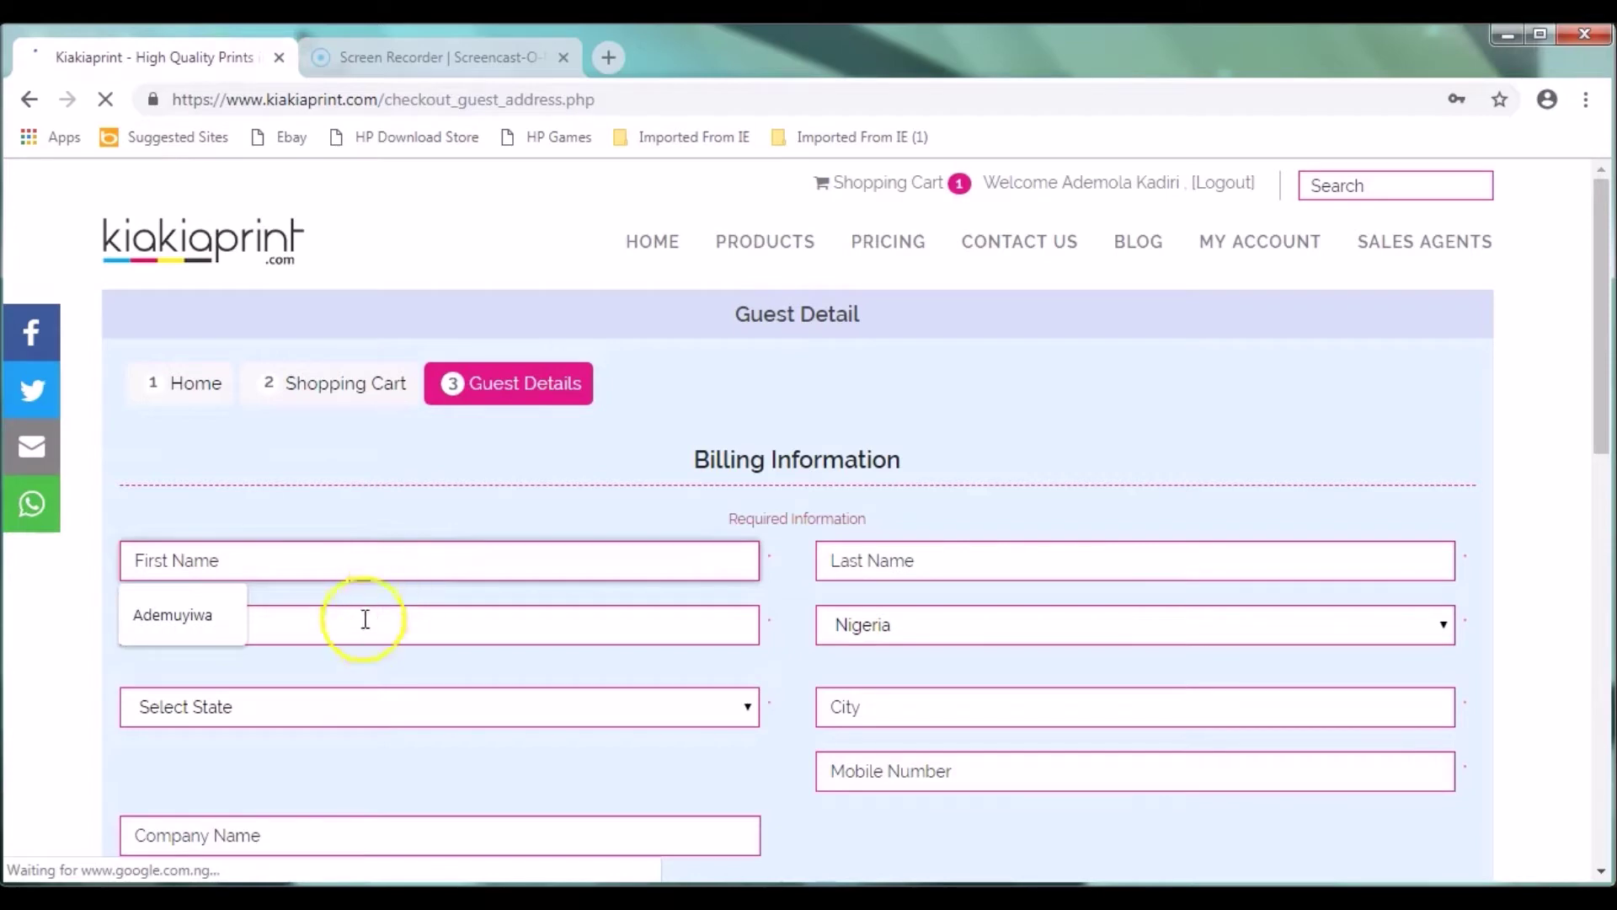
left_click(342, 631)
left_click(365, 556)
left_click(1591, 352)
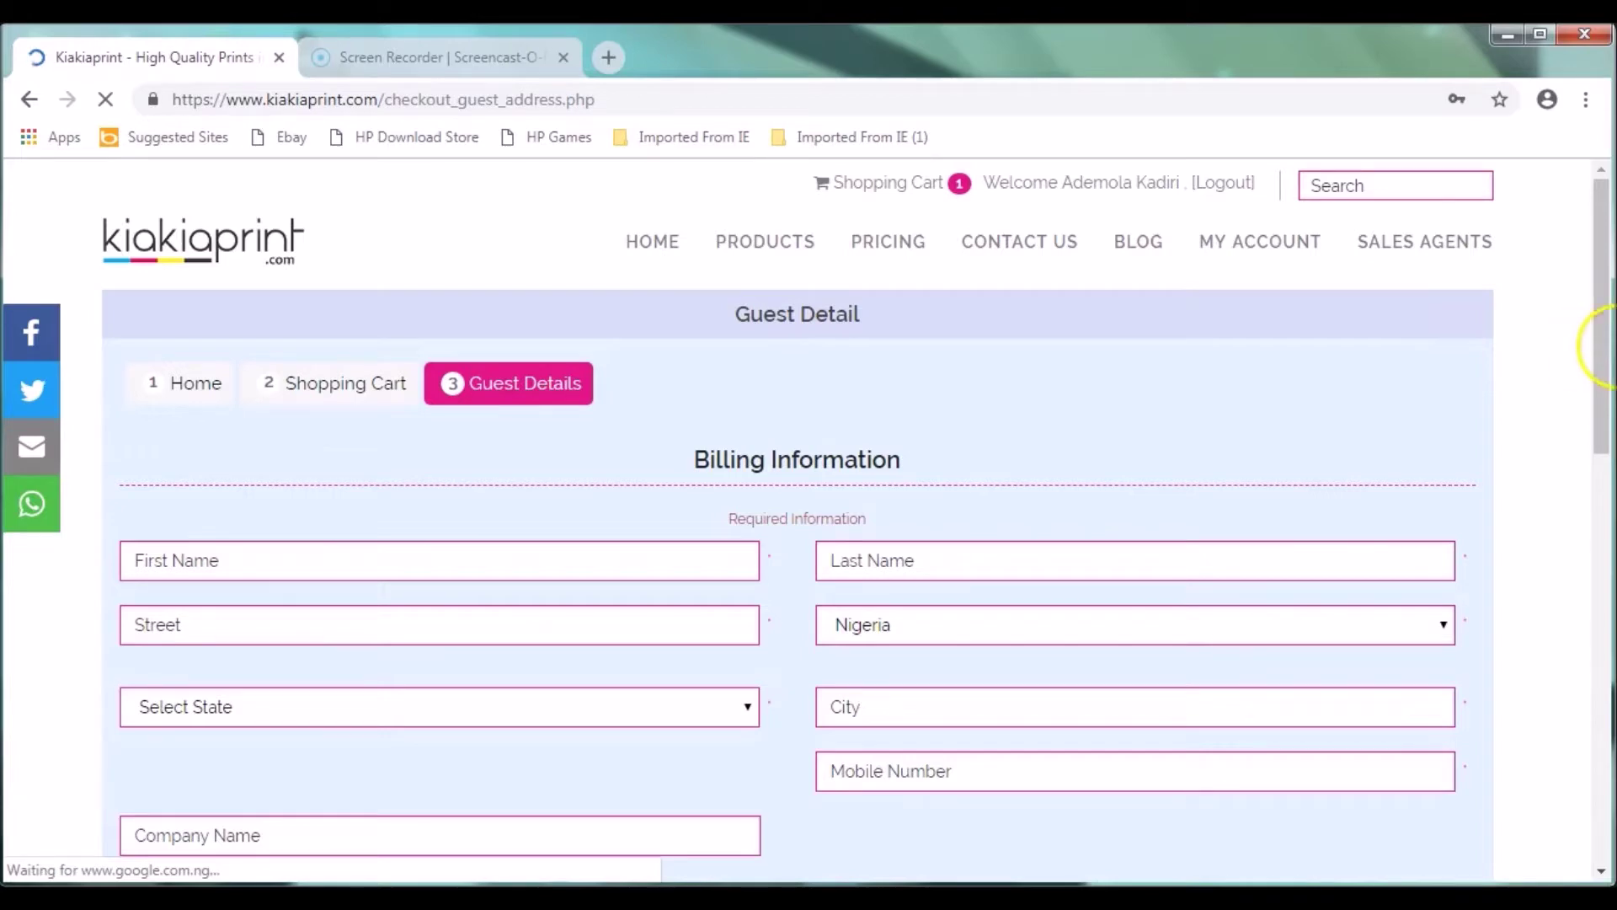
left_click_drag(1599, 349, 1490, 348)
left_click(556, 576)
left_click(537, 560)
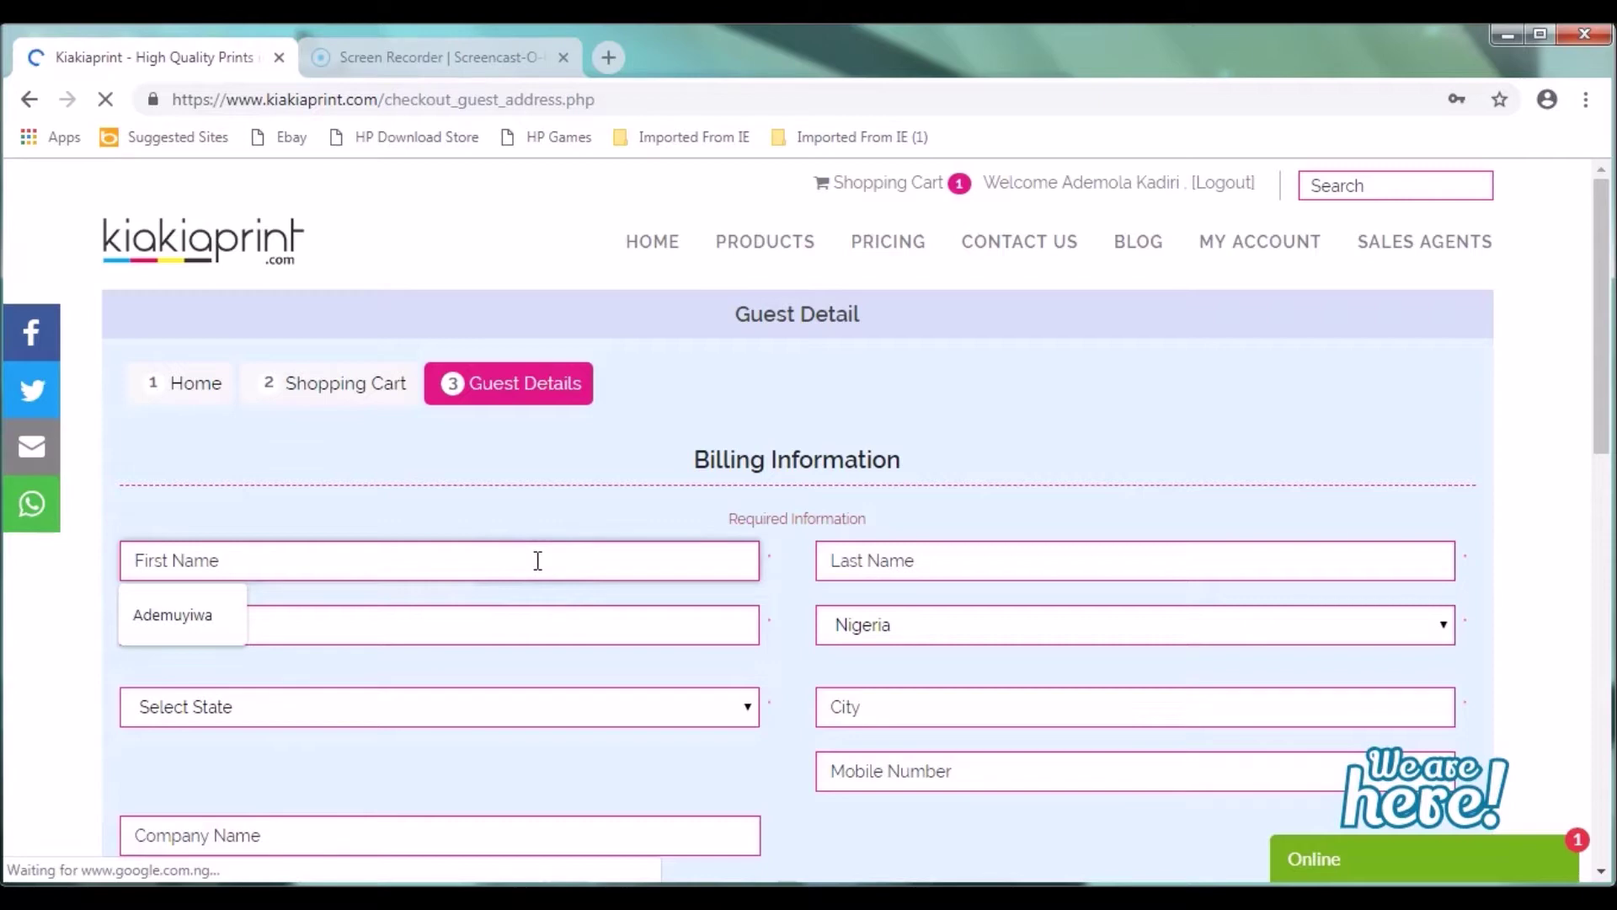
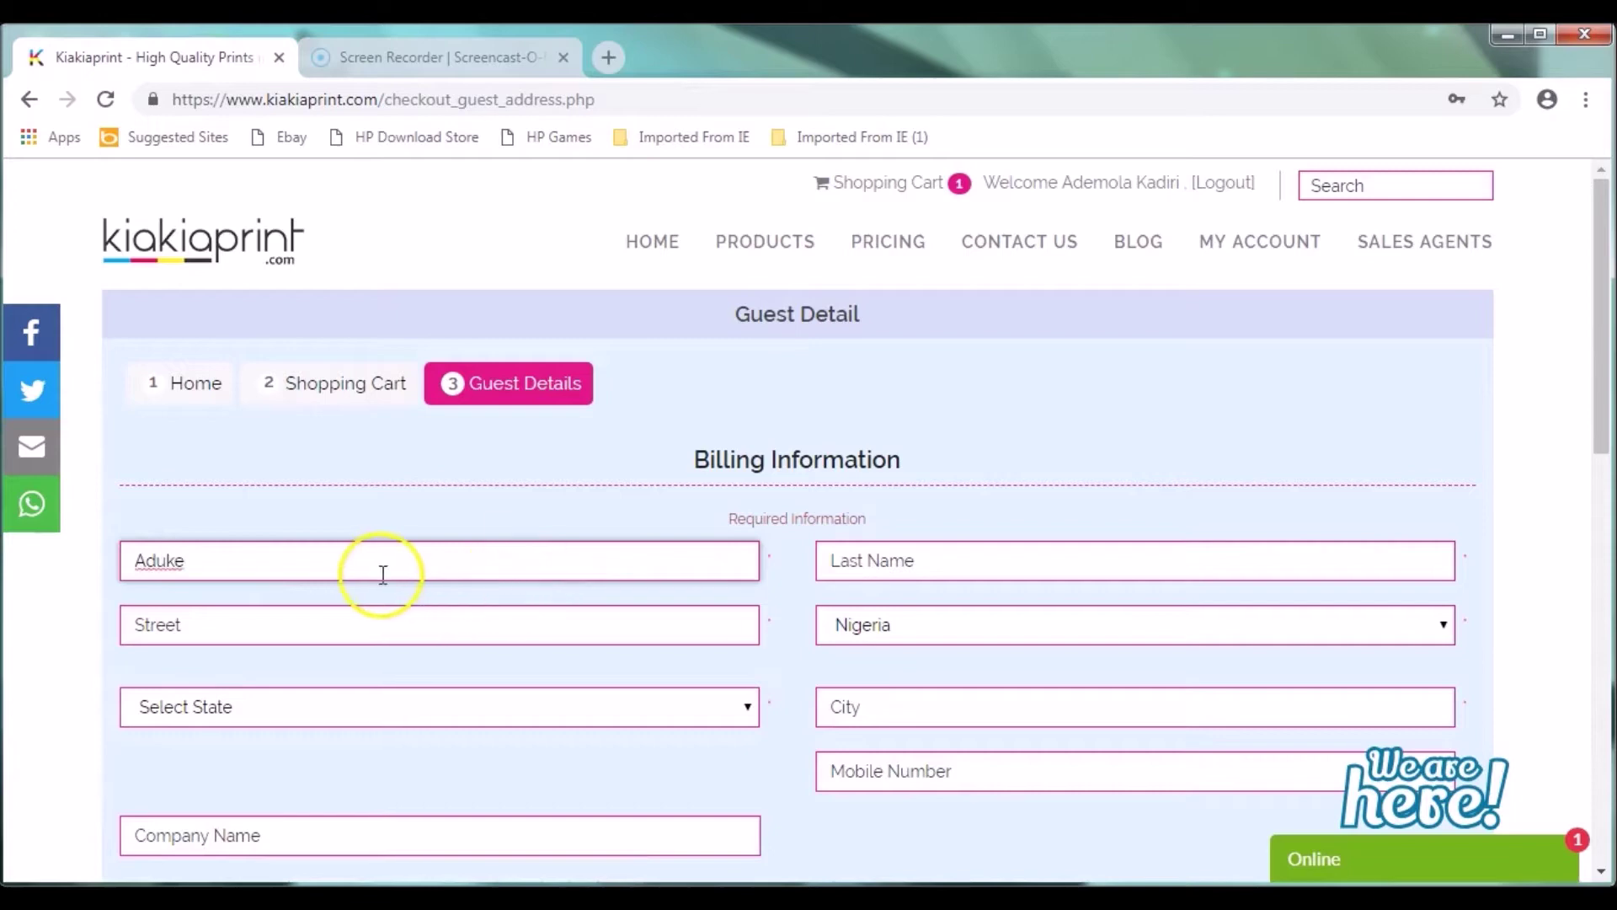
left_click(309, 573)
Step: Enter the customer's last name and autofill street, state and city from the saved address
left_click(897, 556)
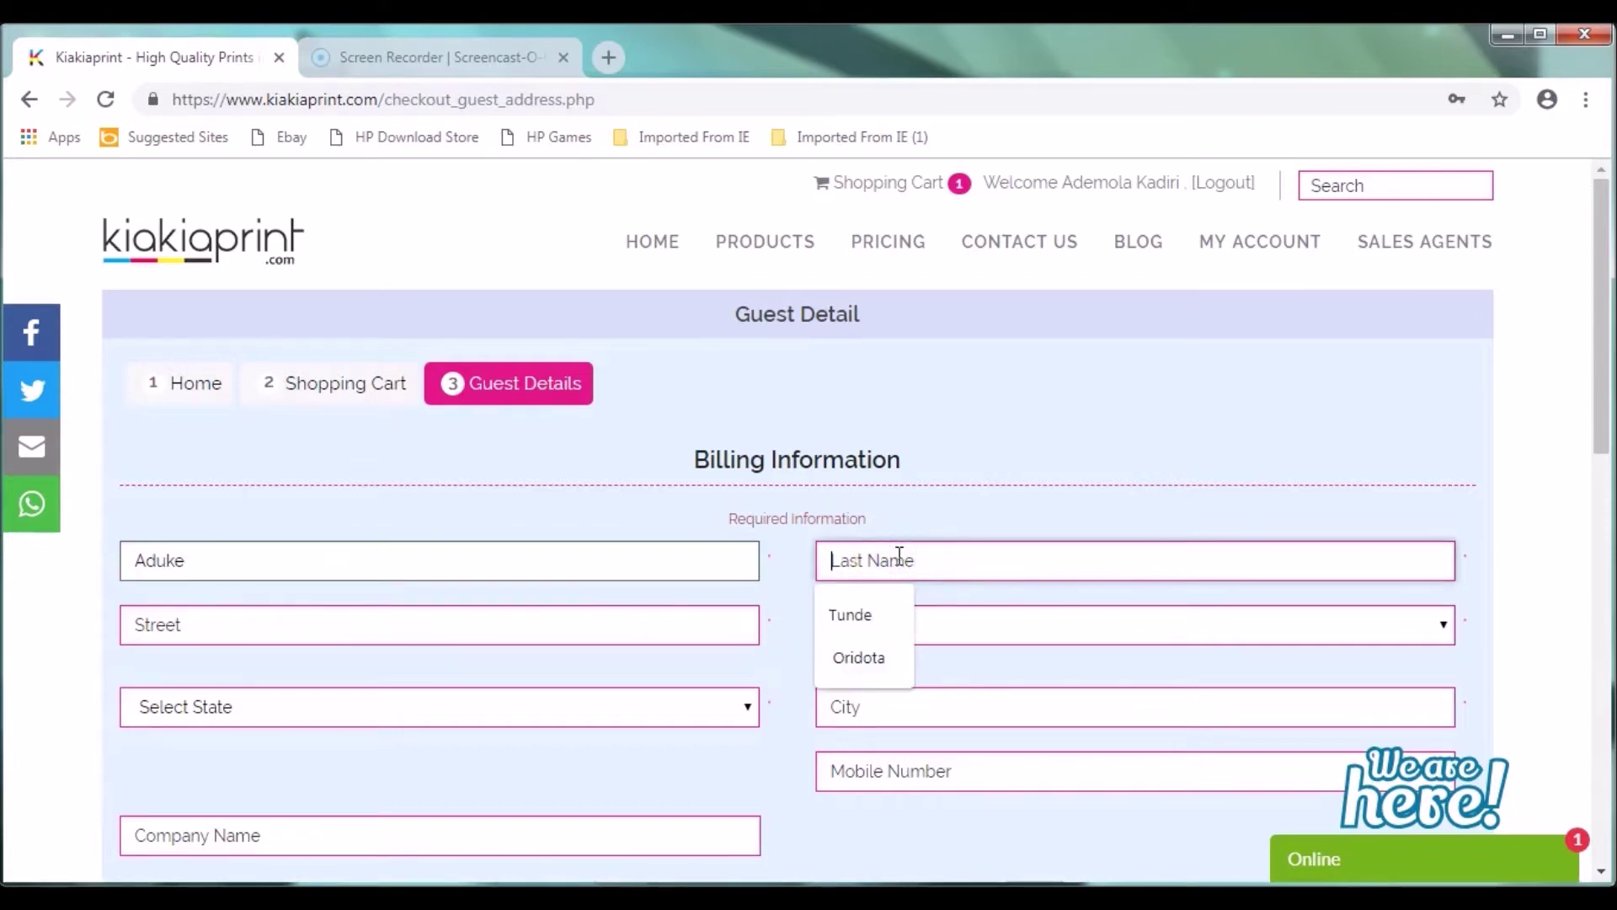
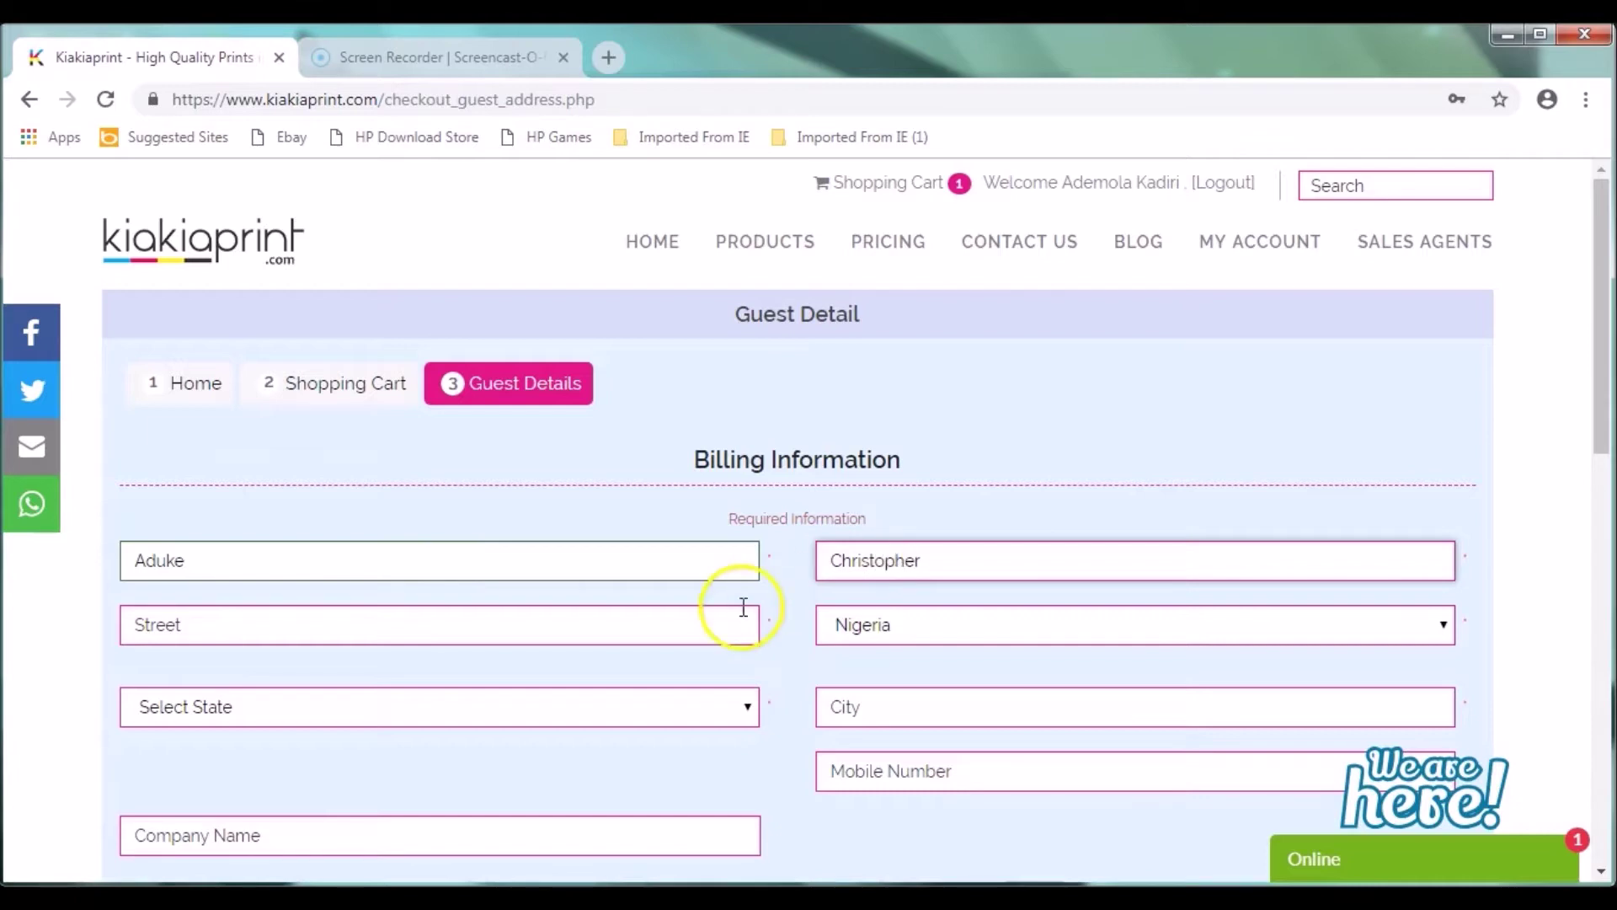
left_click(458, 633)
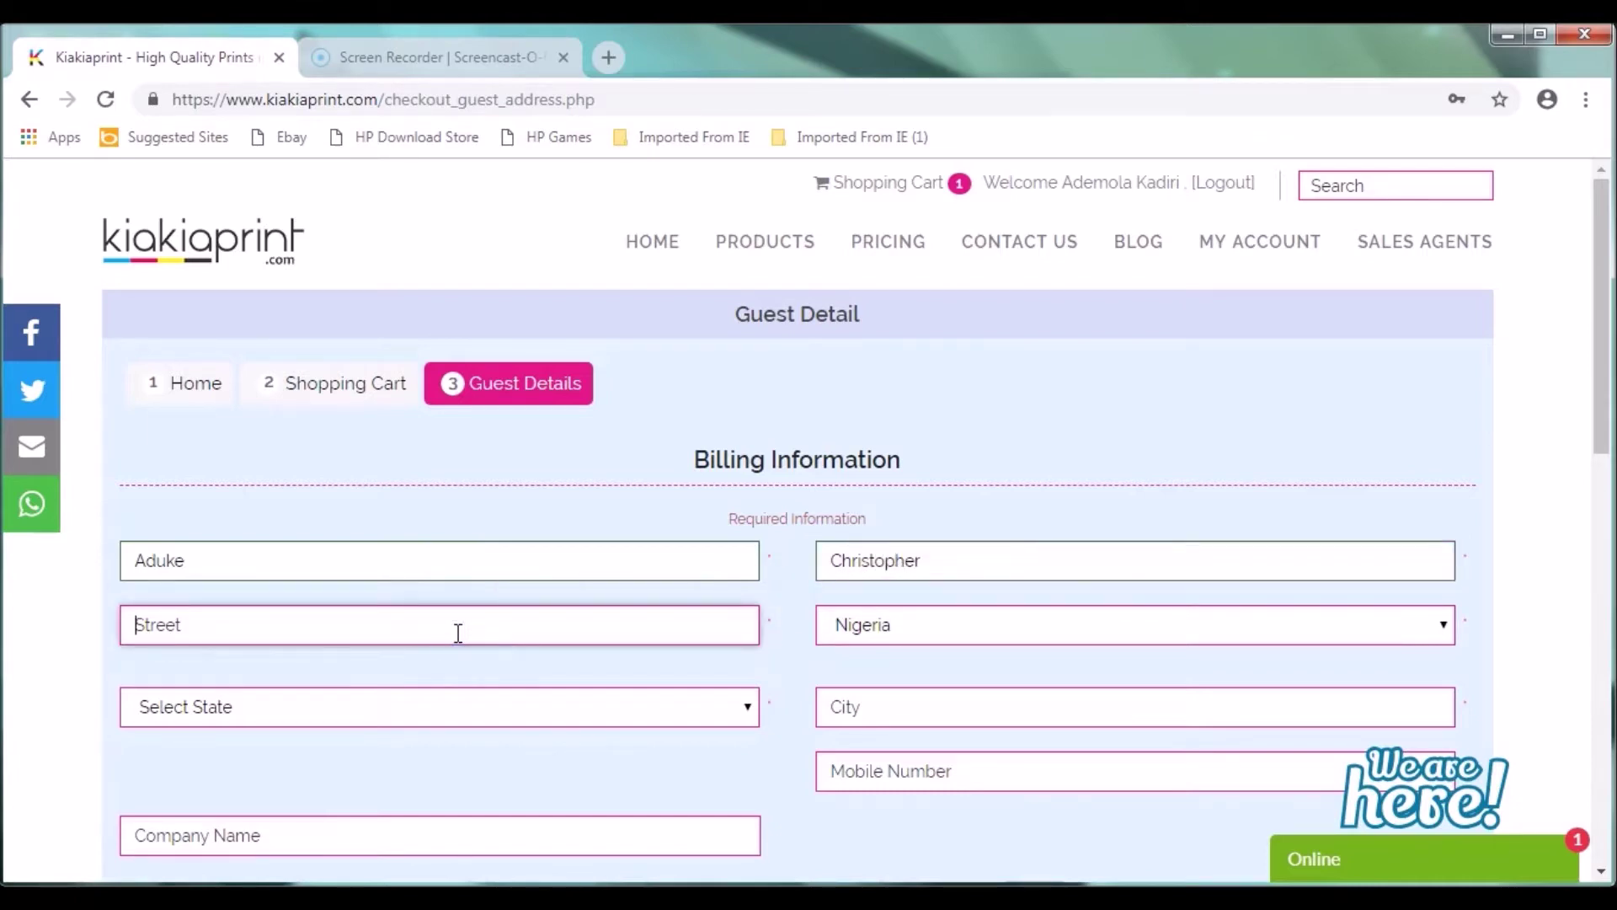
key("Down")
key("Return")
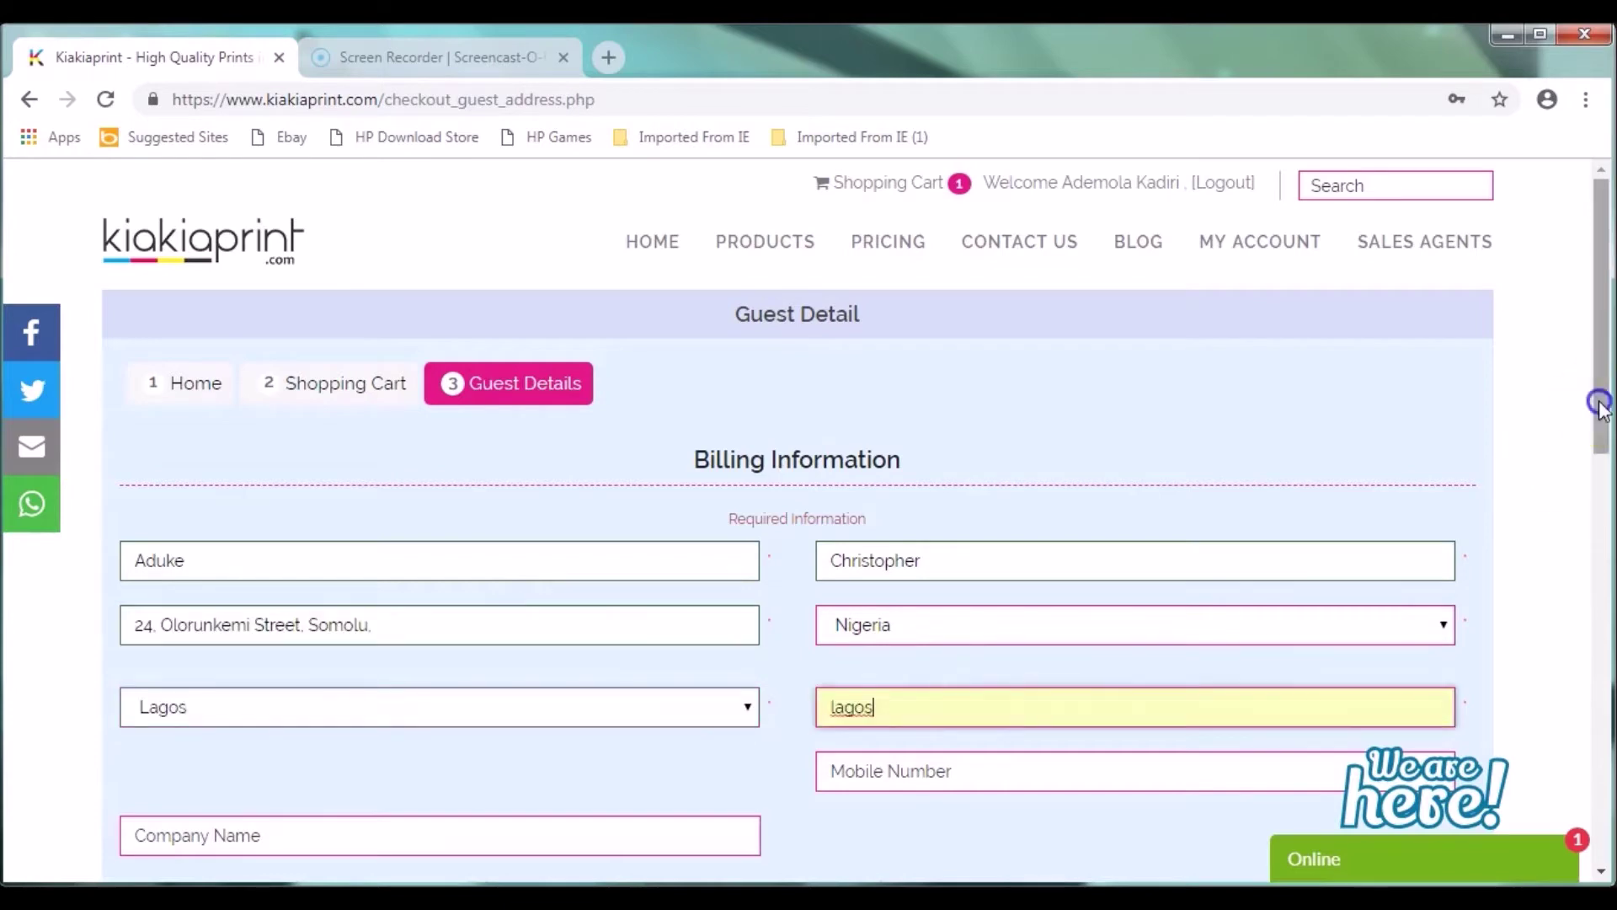
left_click_drag(1601, 401, 1601, 494)
left_click(998, 549)
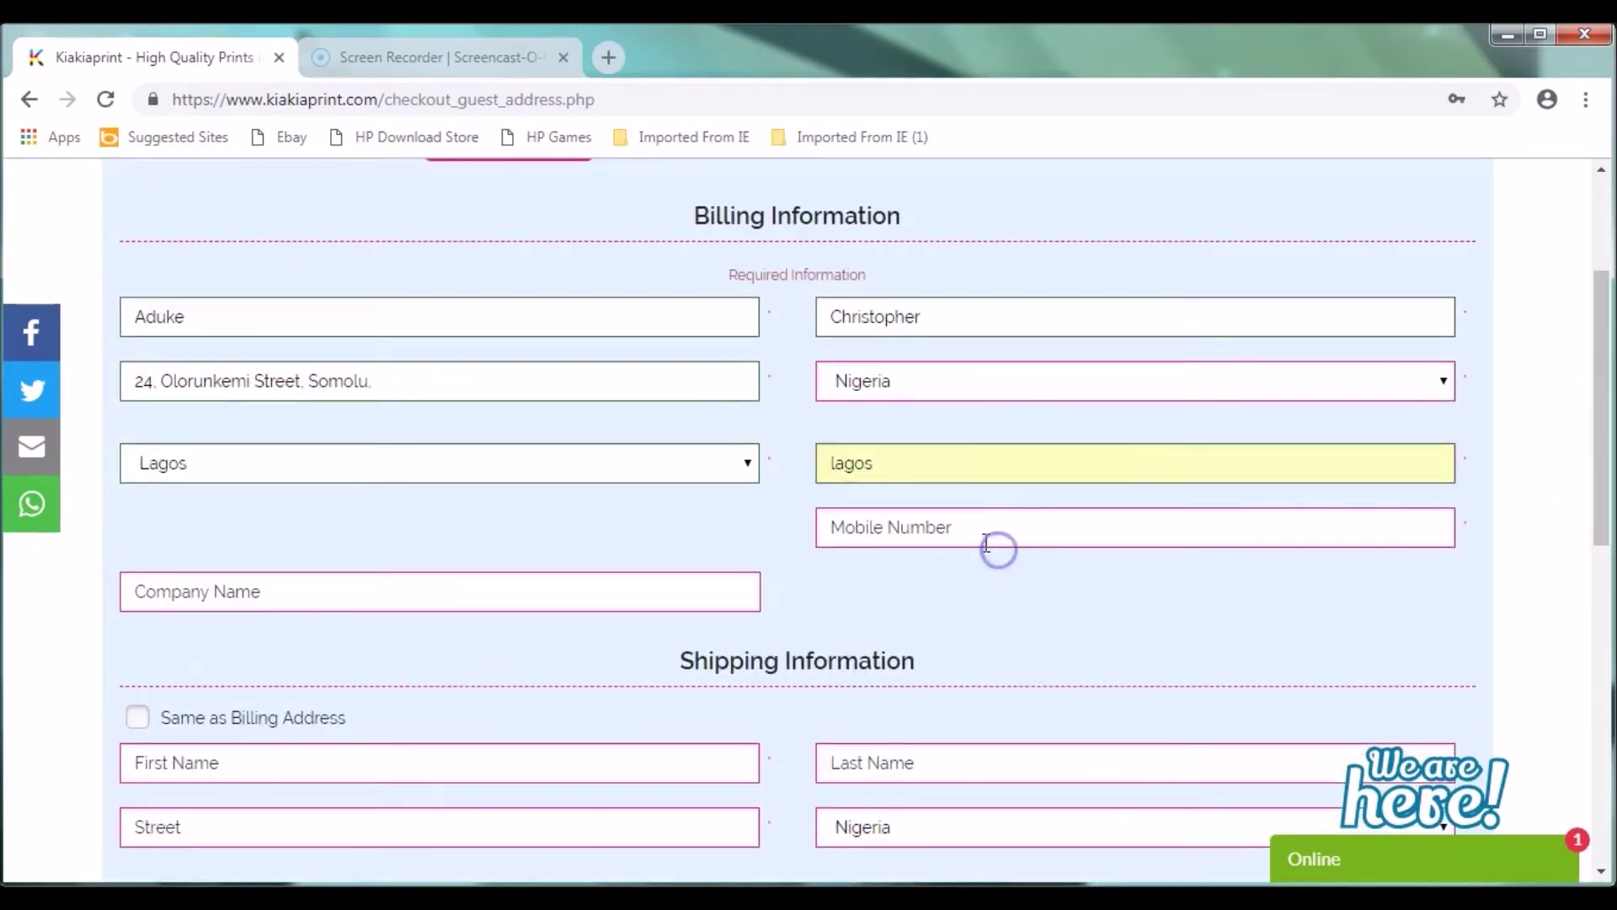
Step: Enter the billing mobile number and tick Same as Billing Address for shipping
left_click(978, 540)
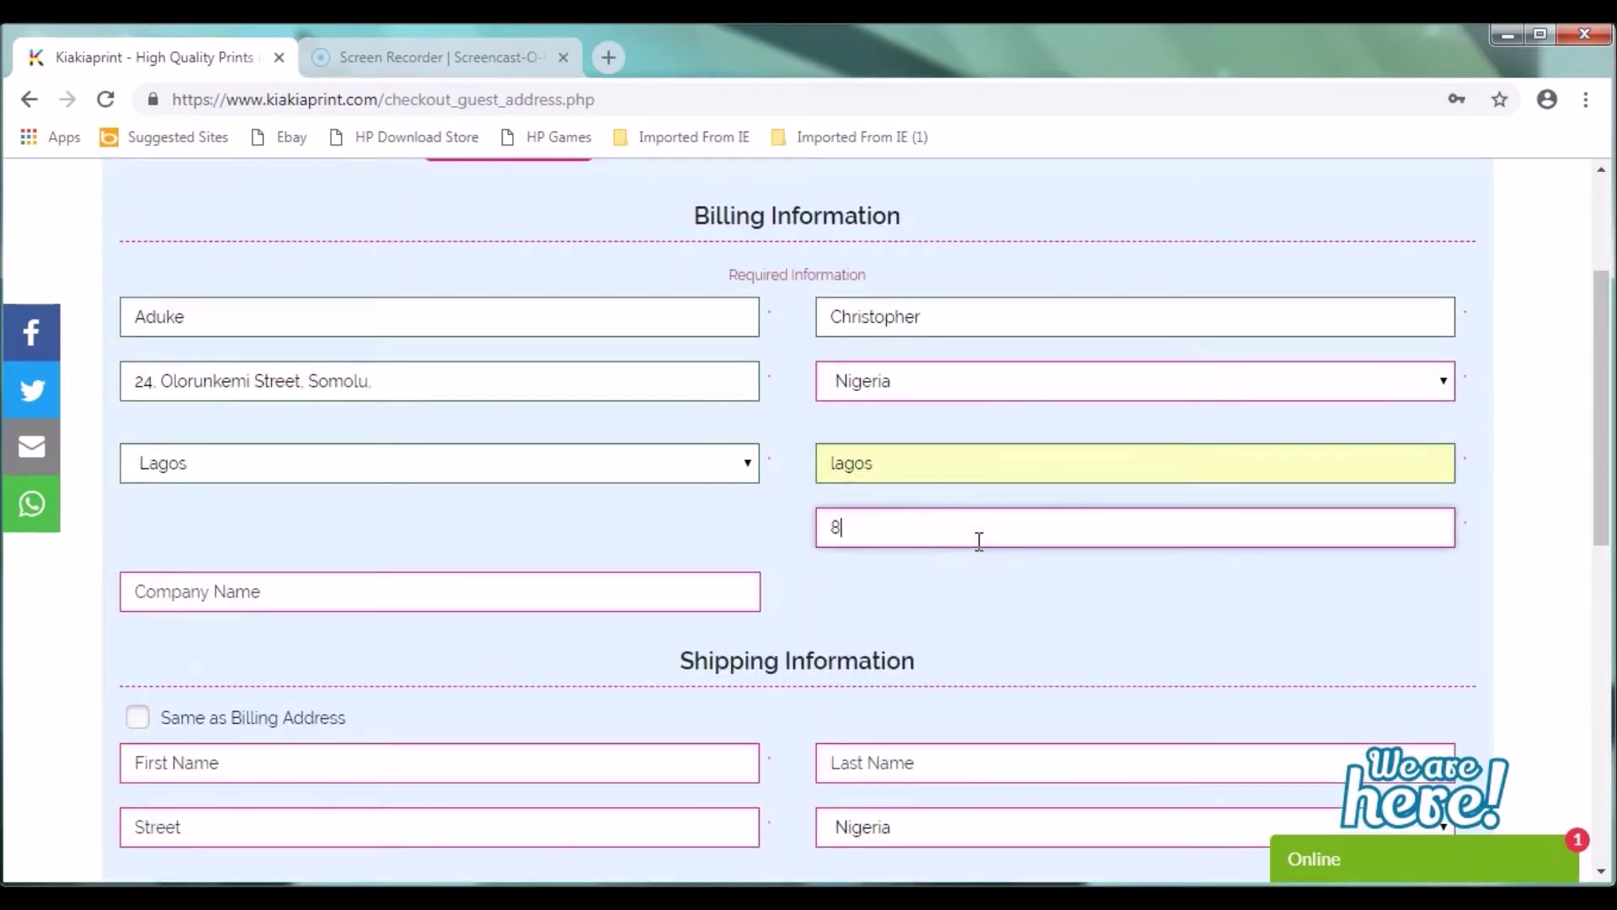
type("8")
key("BackSpace")
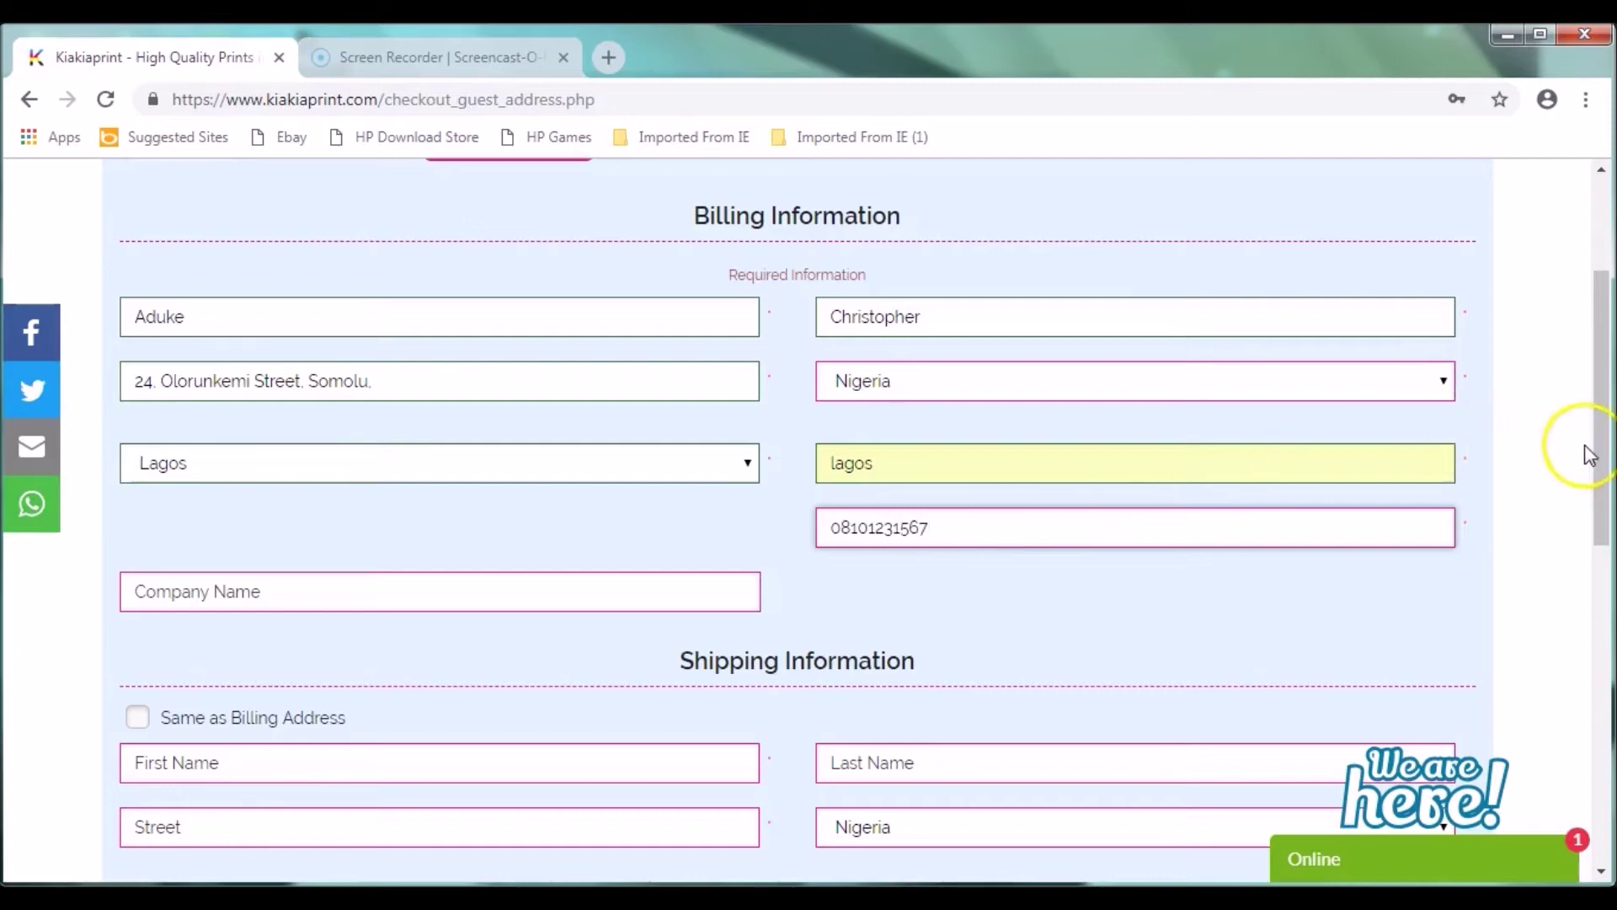
left_click_drag(1595, 453, 1598, 577)
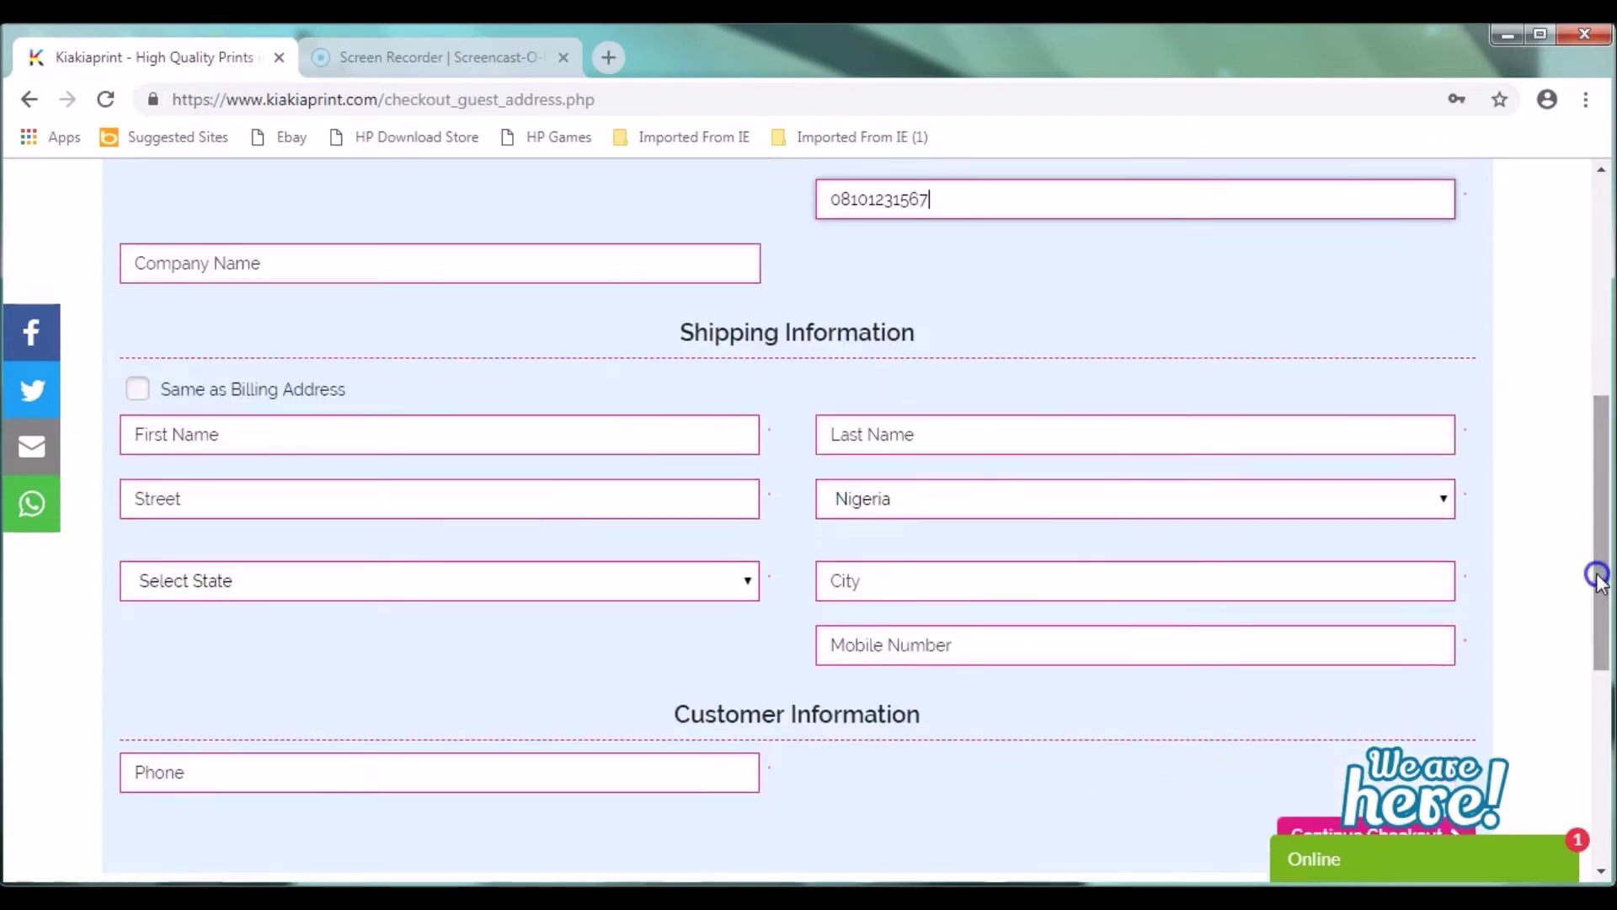
left_click(139, 398)
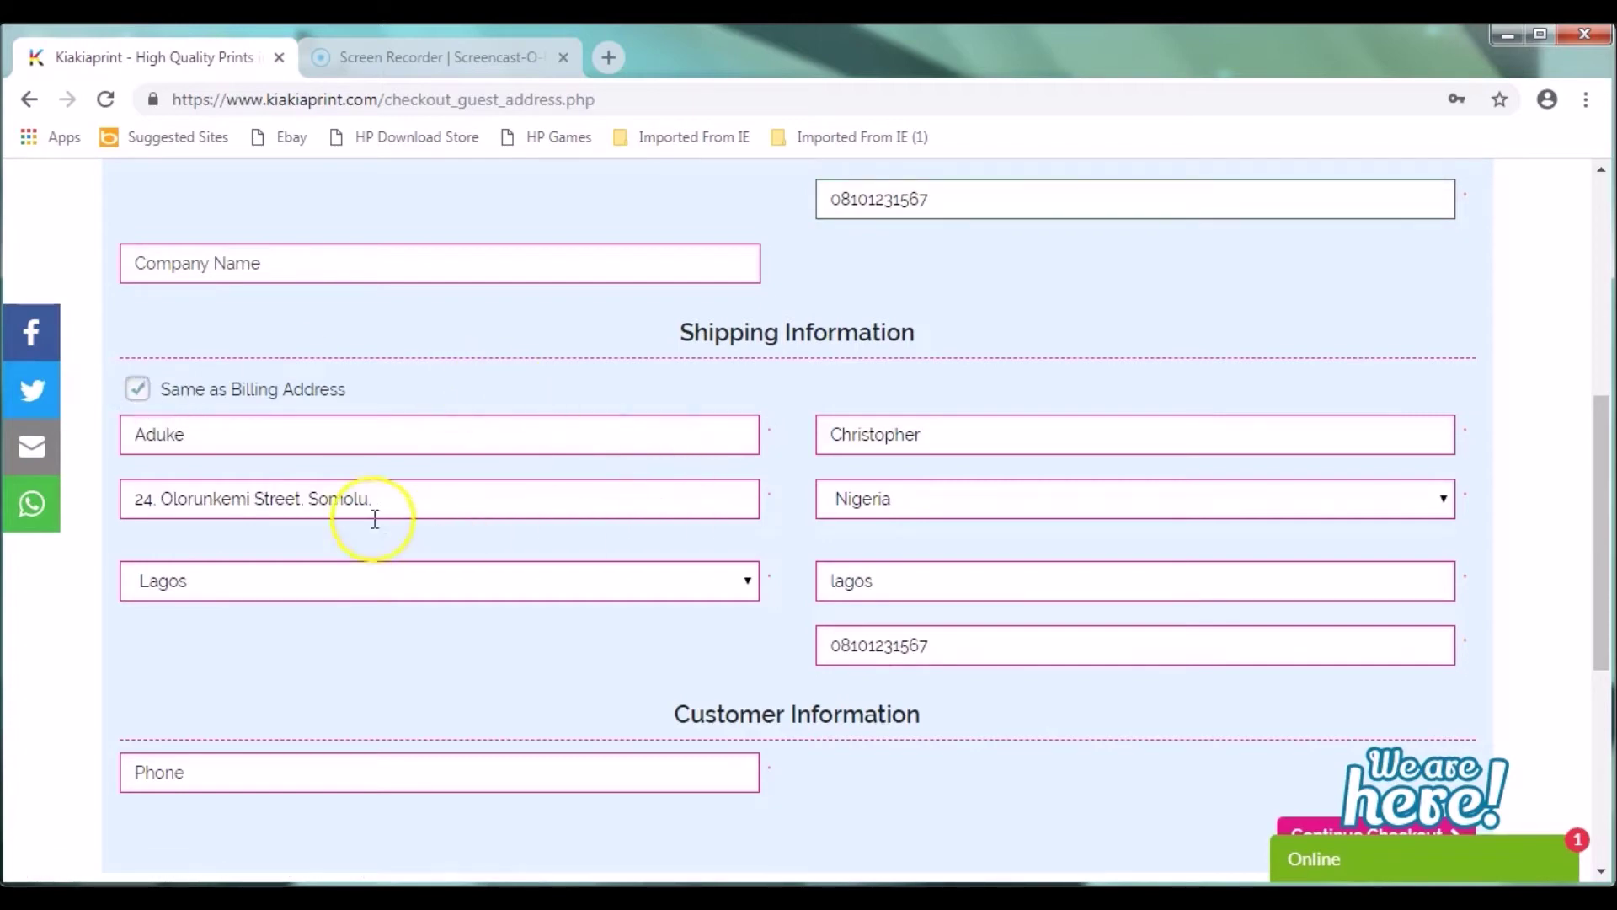
Step: Enter the customer's phone number and continue checkout to payment
scroll(1534, 472, "down", 2)
left_click(208, 573)
type("0812")
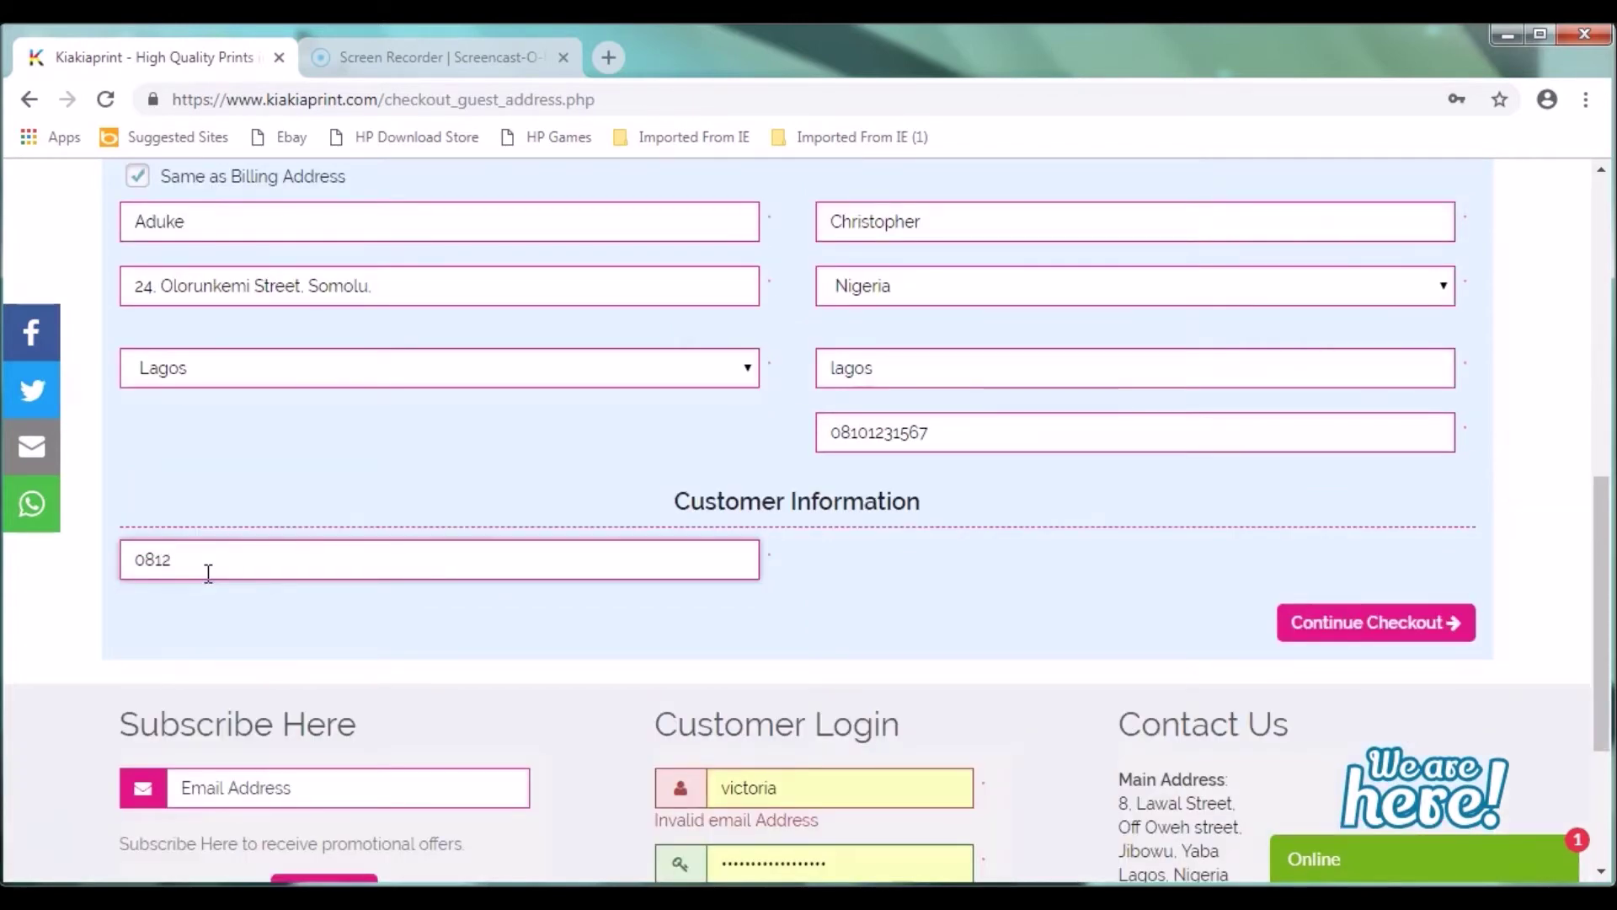
type("345678")
left_click(1329, 627)
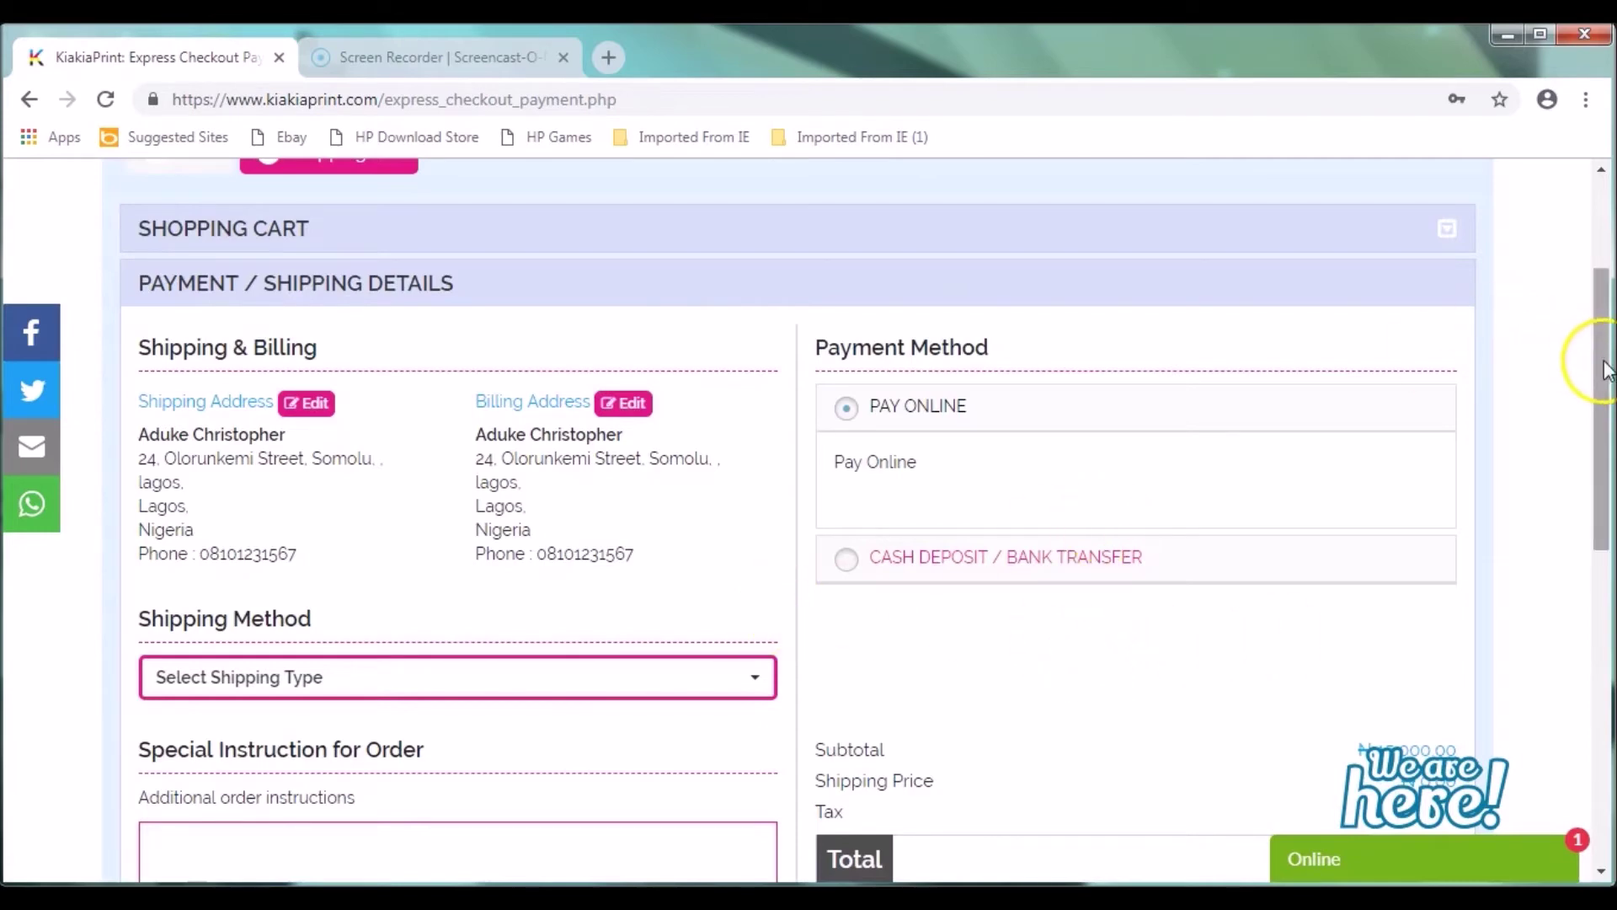
Step: Set the shipping method to Pickup from Our Office
left_click_drag(1595, 364, 1611, 430)
left_click(606, 521)
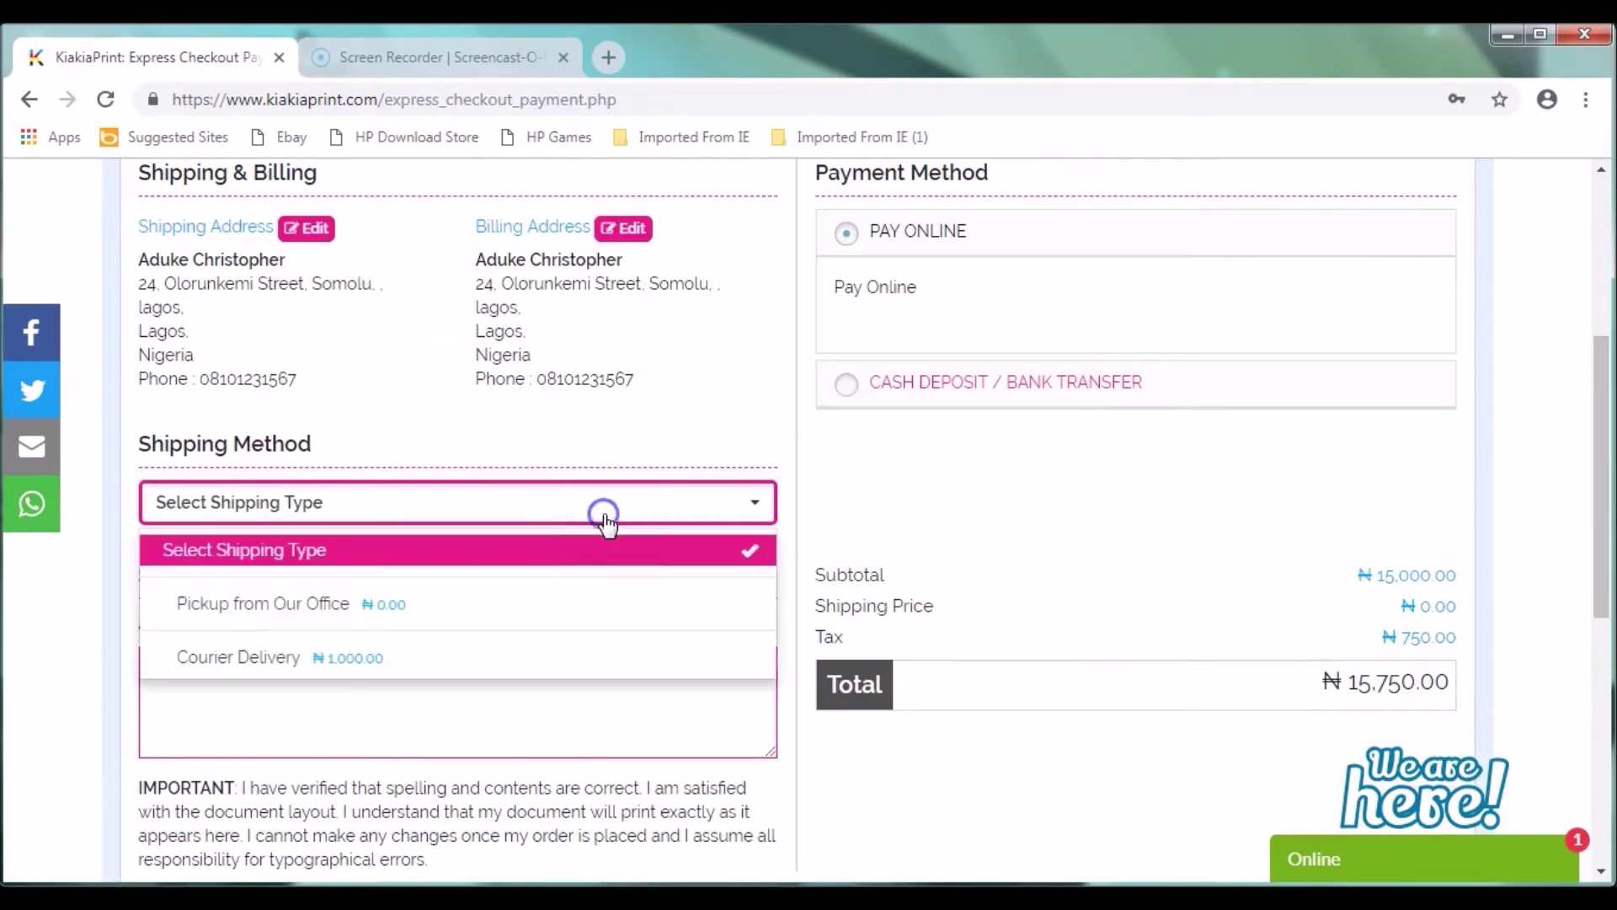
left_click(371, 609)
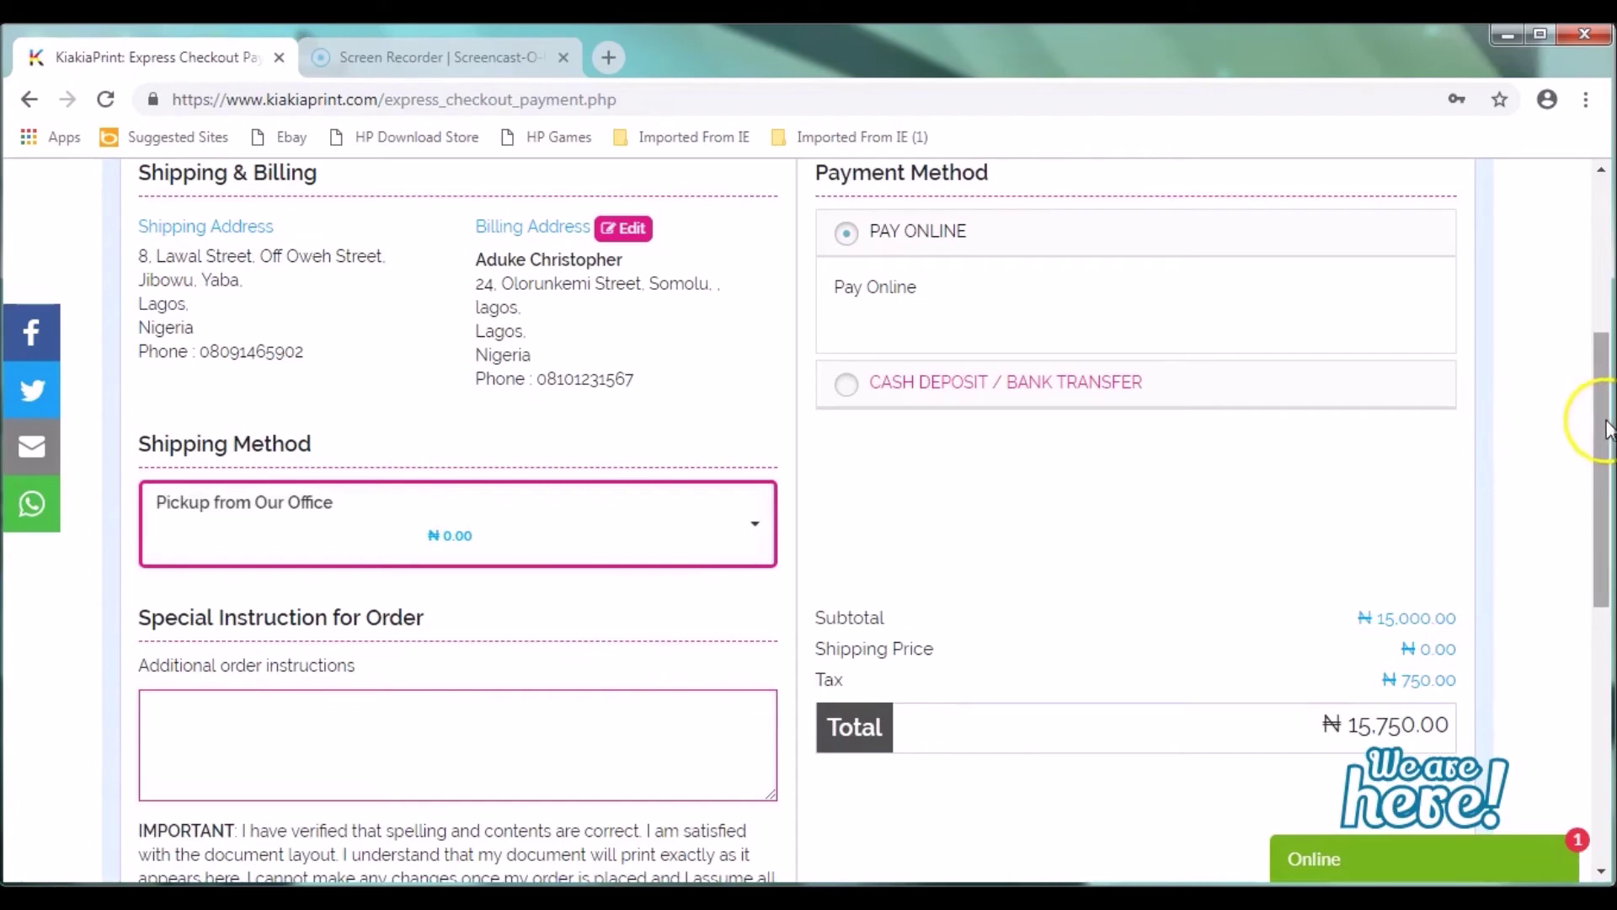
Step: Select Cash Deposit / Bank Transfer payment and place the order with Order Complete
left_click_drag(1607, 430, 1604, 476)
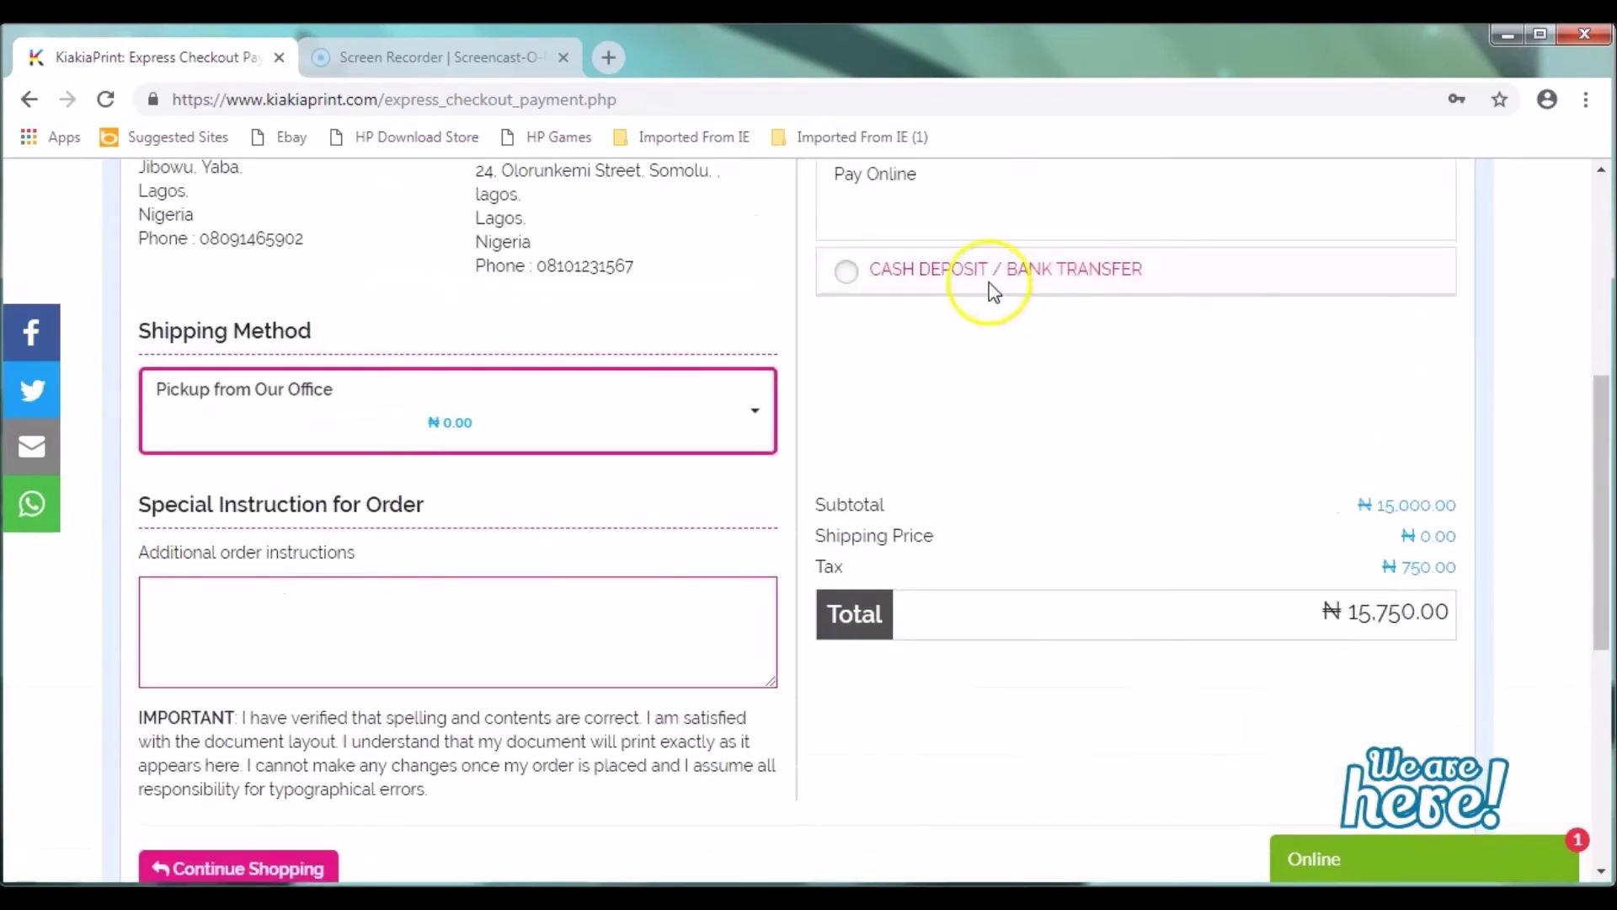
left_click(945, 288)
scroll(1546, 406, "up", 3)
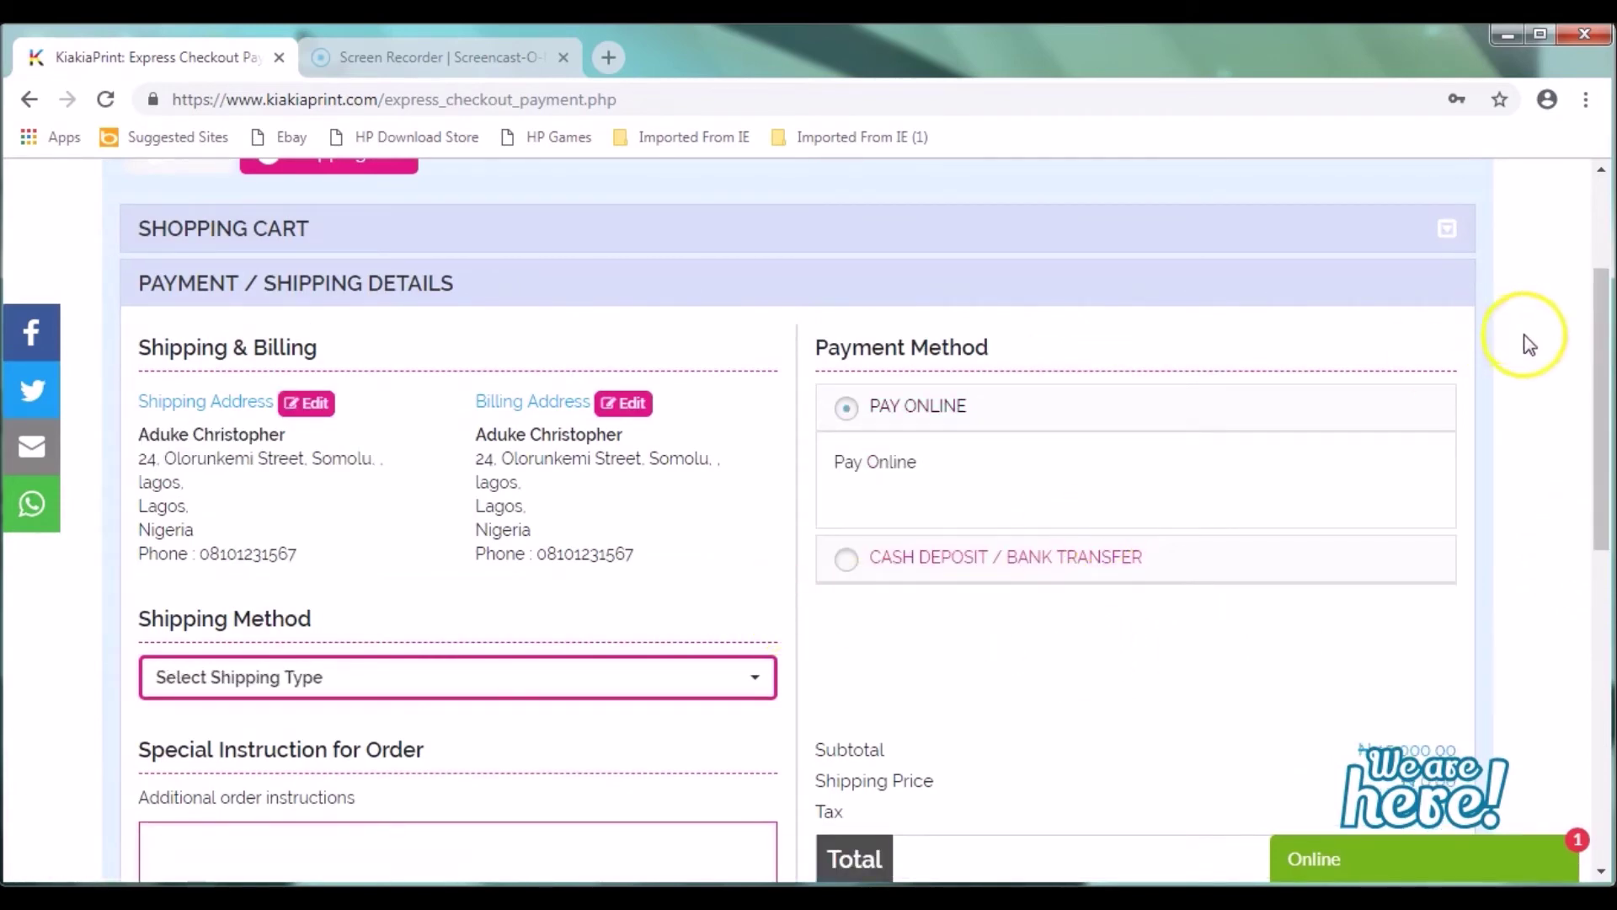
left_click_drag(1592, 350, 1607, 427)
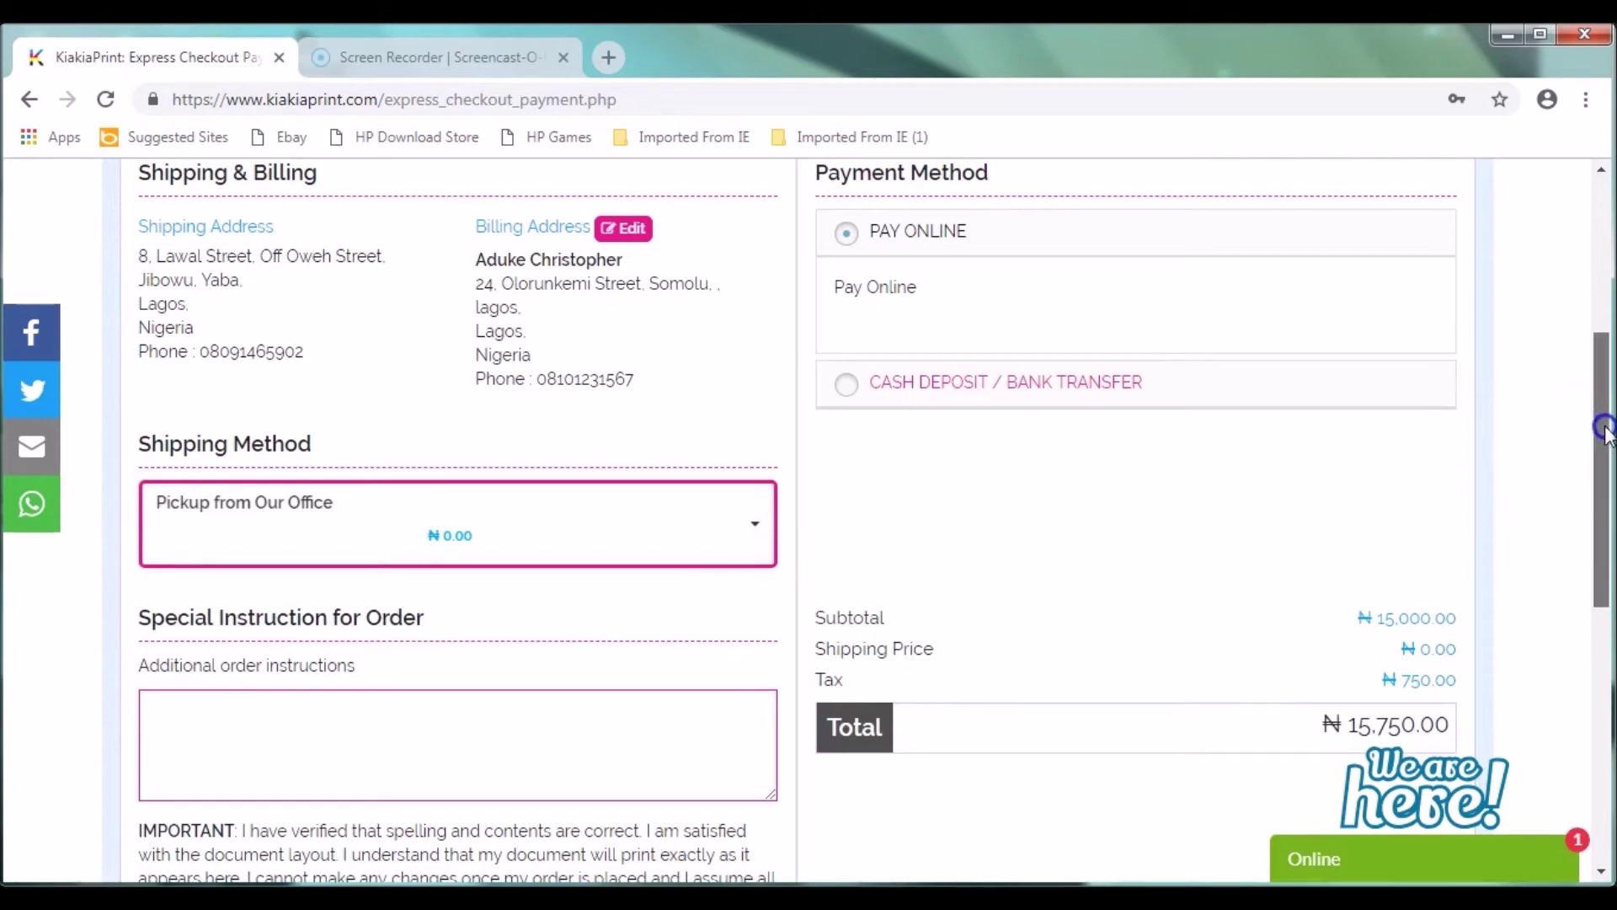
left_click_drag(1608, 429, 1608, 472)
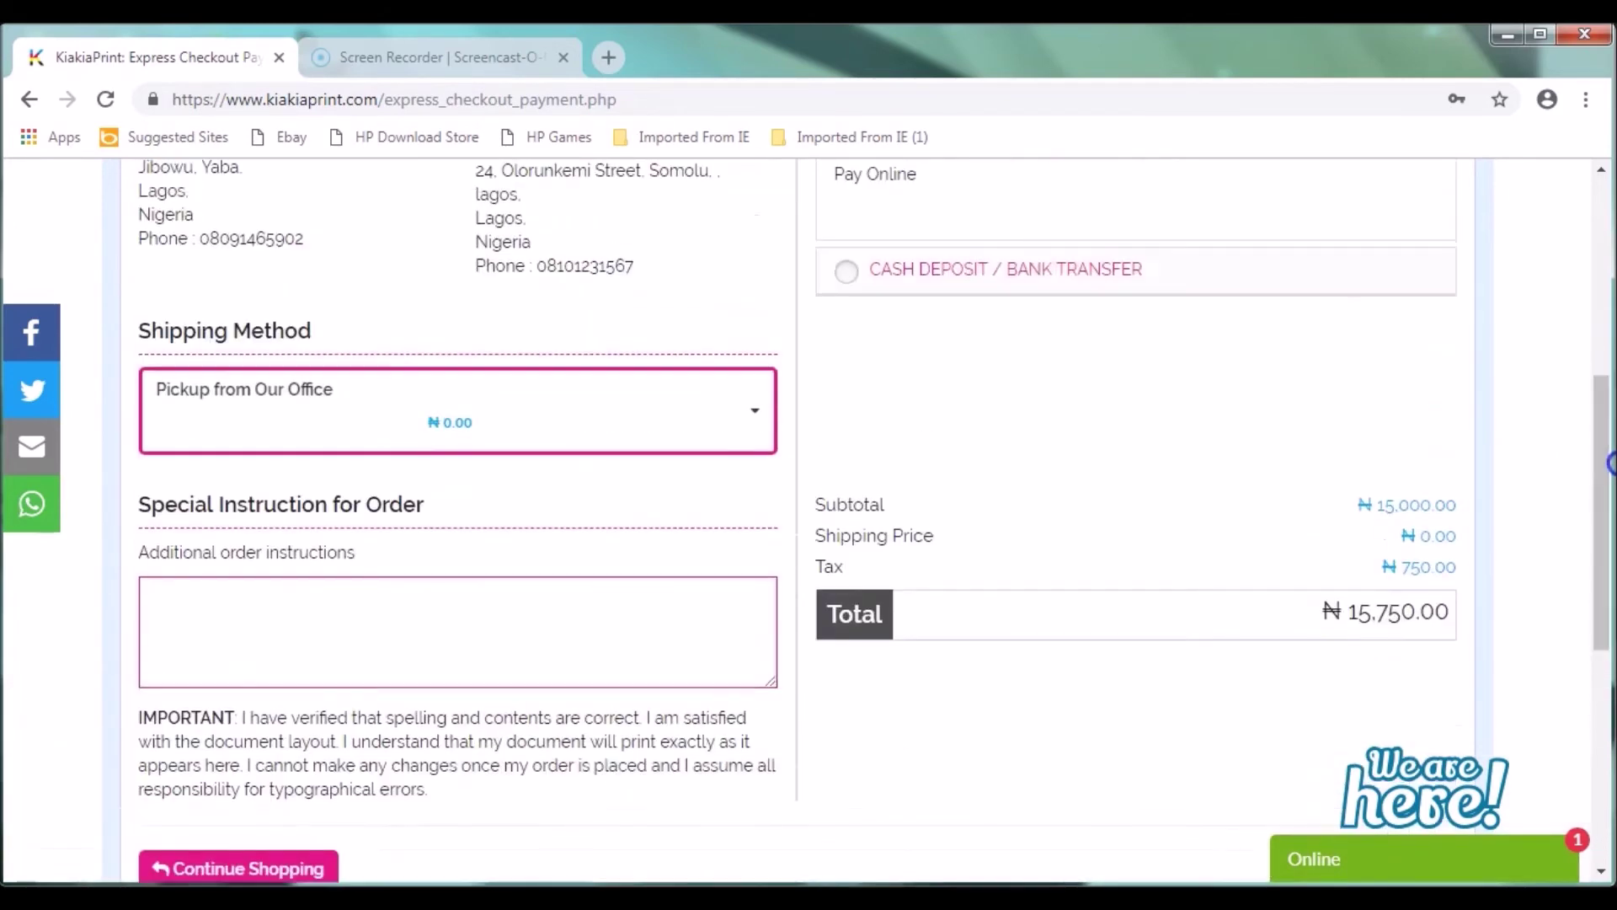
left_click(945, 281)
left_click_drag(1591, 529, 1605, 767)
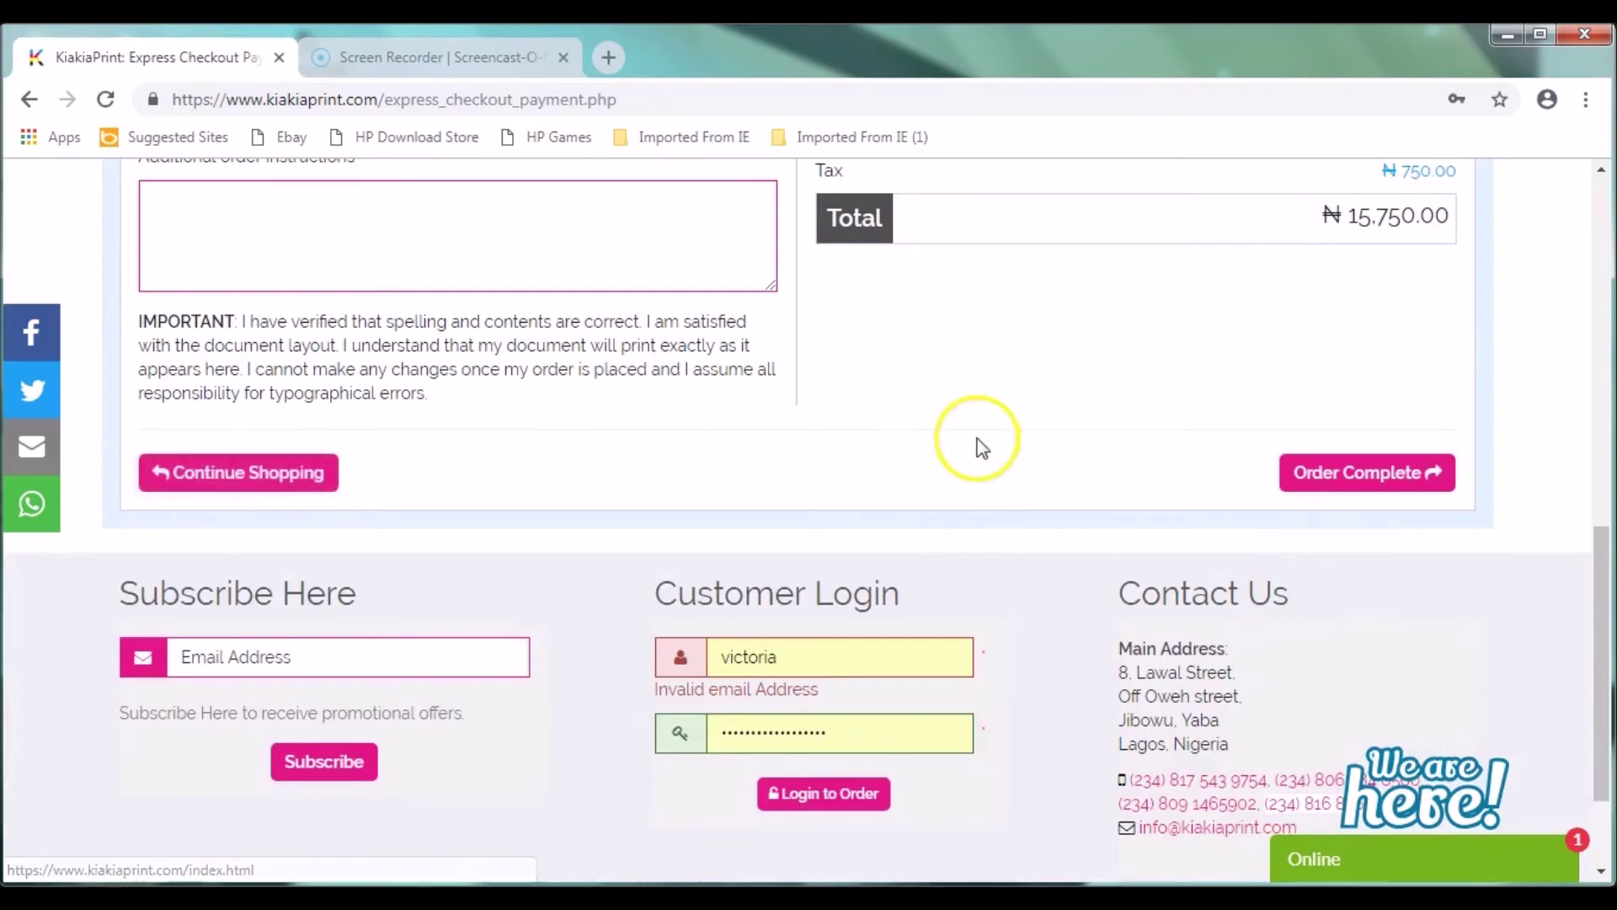
left_click(1388, 486)
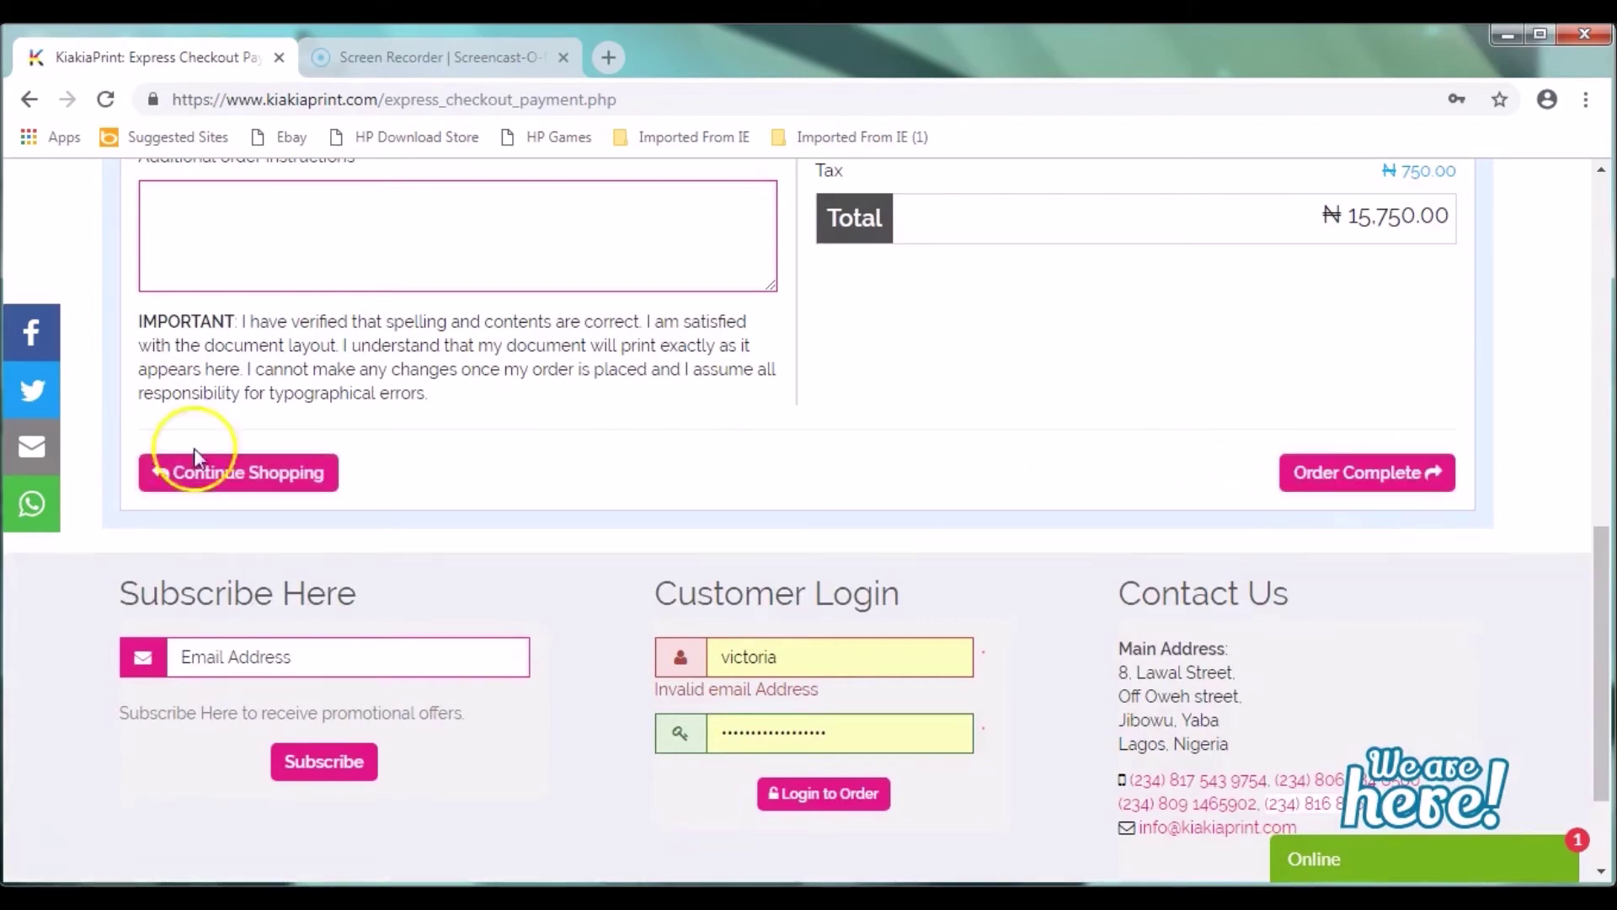
left_click(1390, 482)
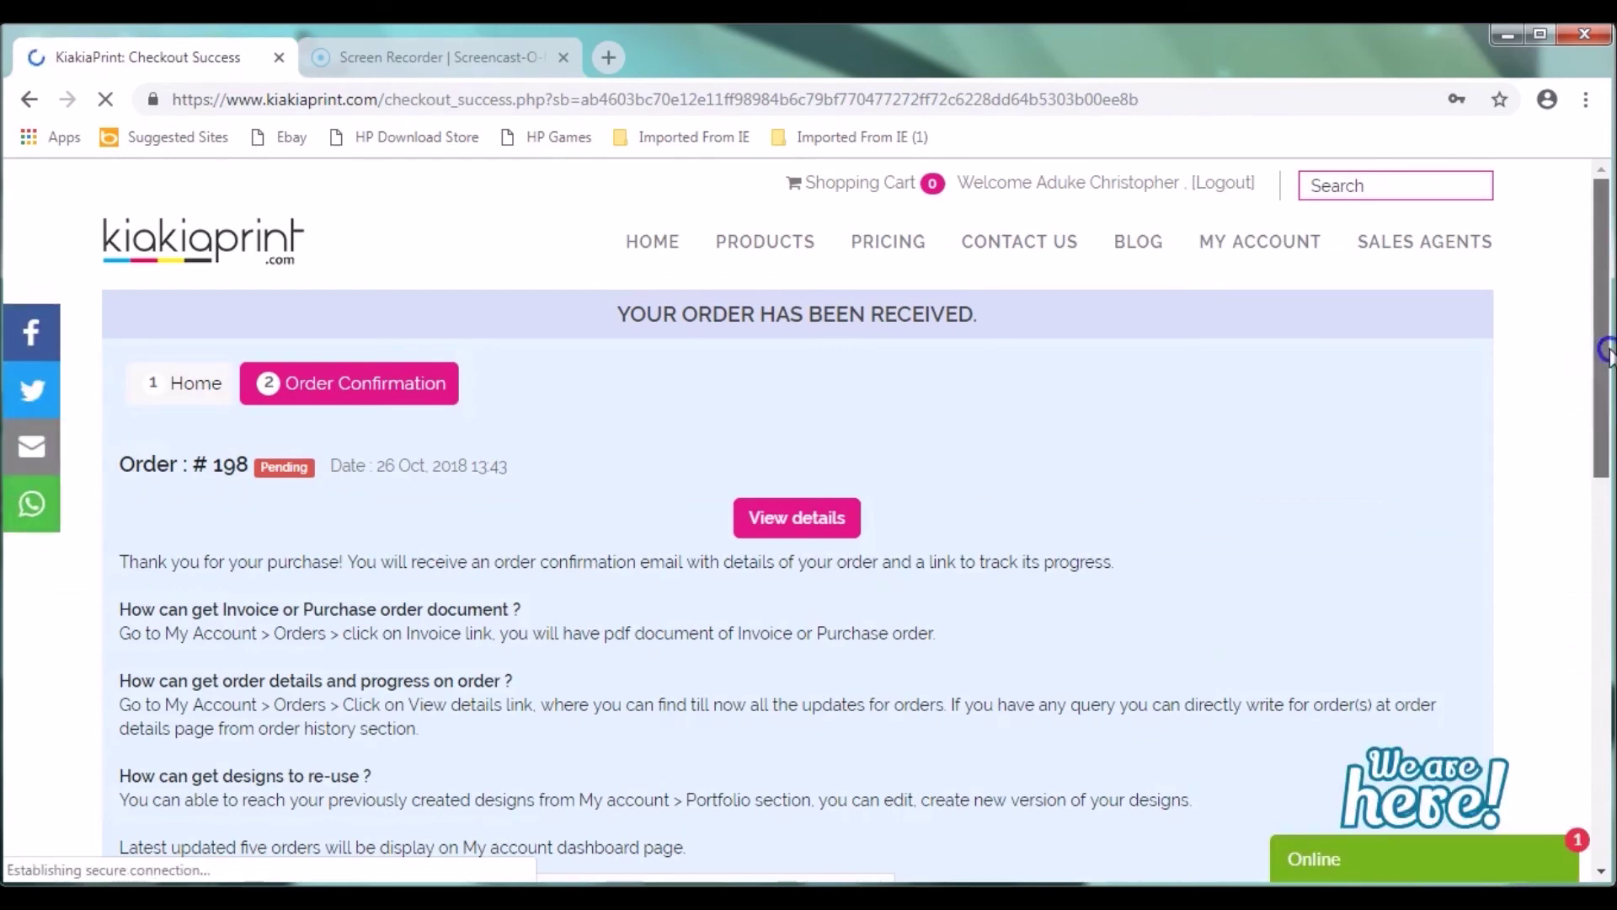
Step: Review the order #198 success page and open its full order details
scroll(1604, 387, "down", 3)
scroll(1607, 438, "up", 2)
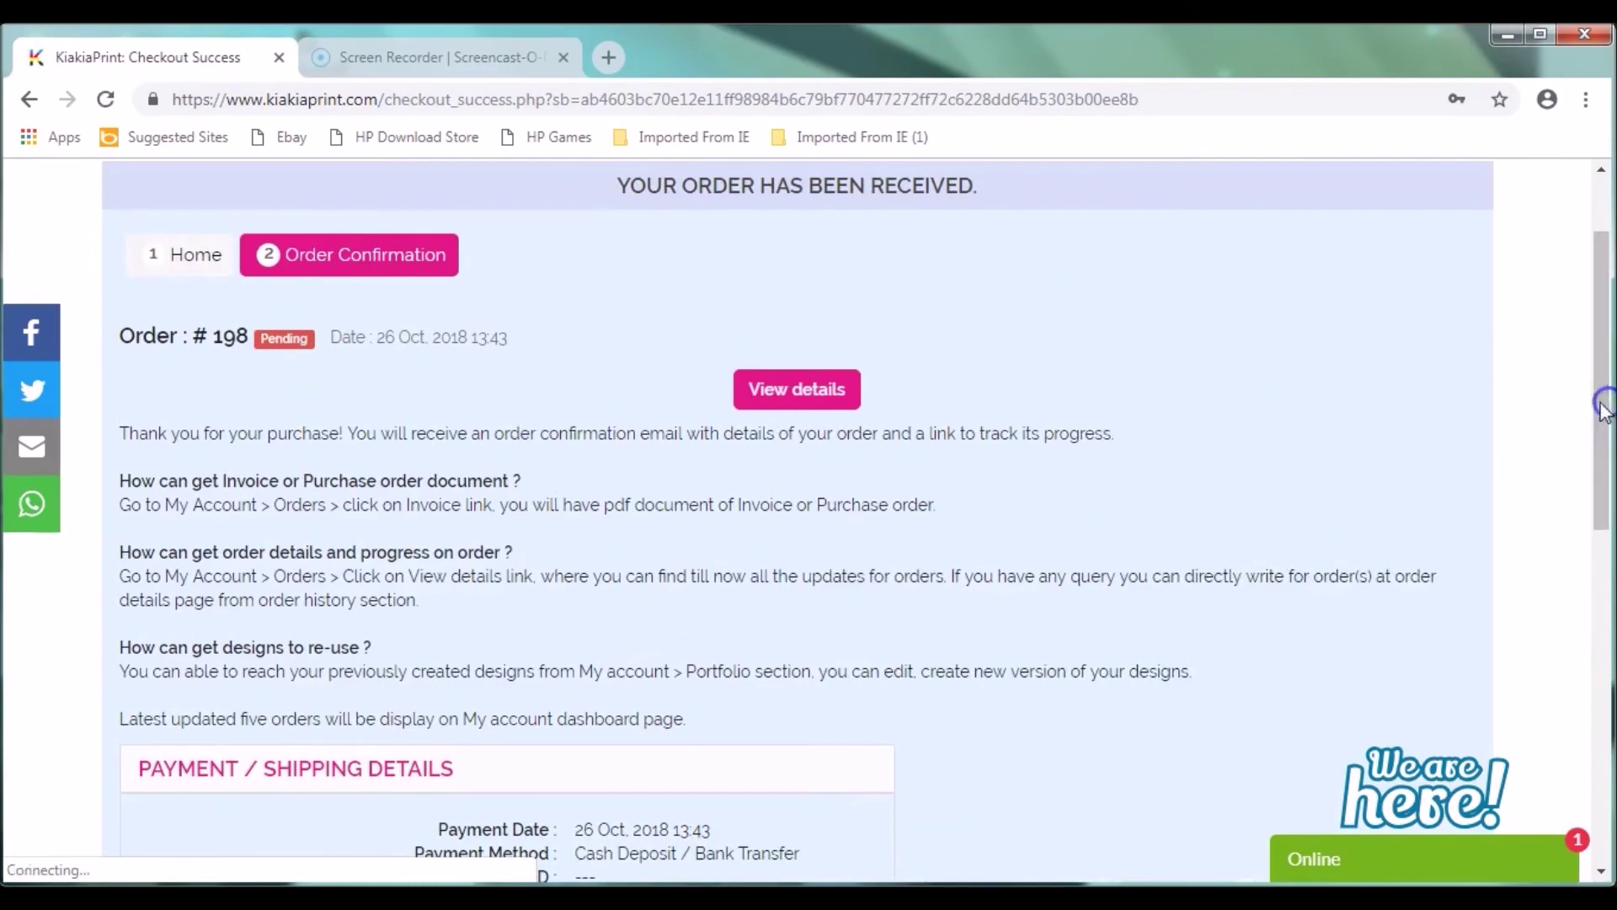
left_click(826, 392)
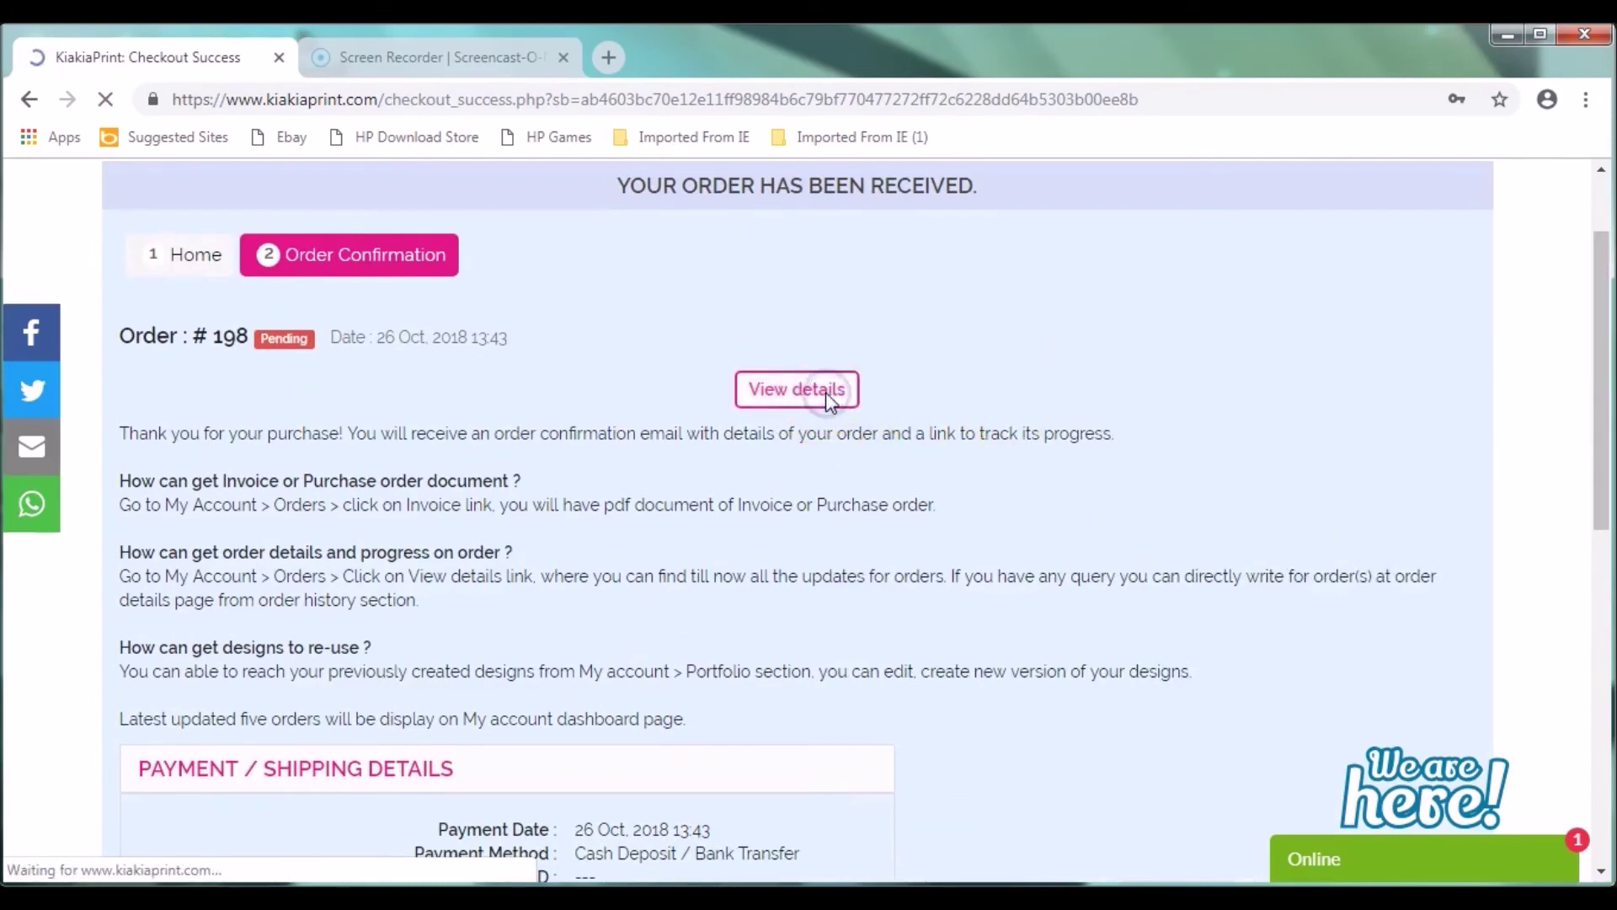
scroll(1394, 489, "up", 2)
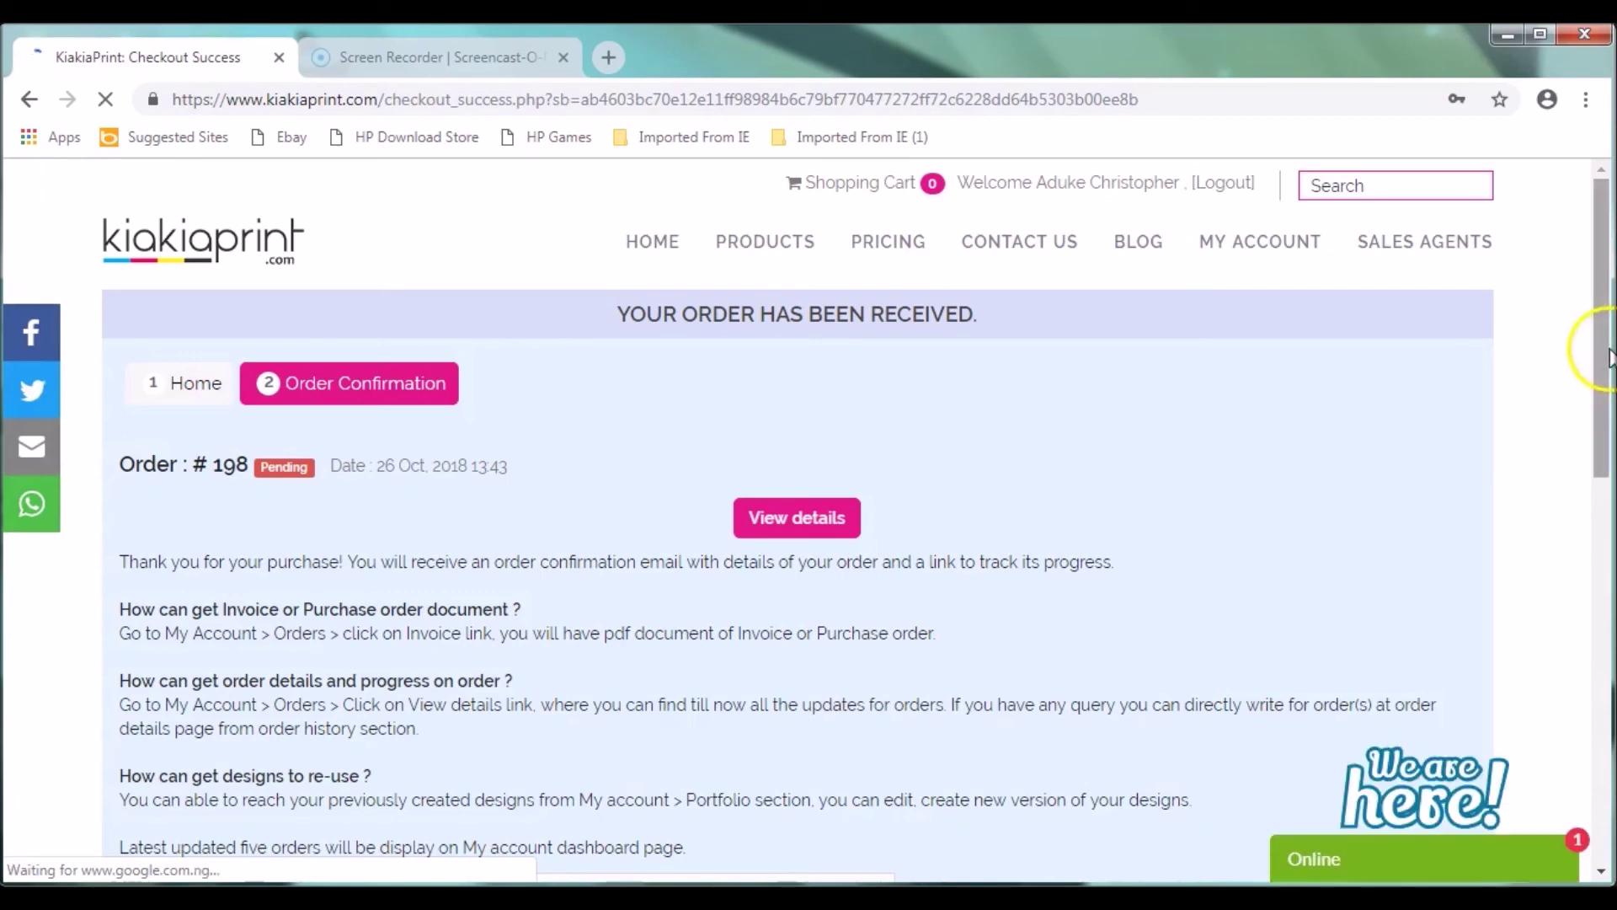
left_click_drag(1603, 350, 1609, 479)
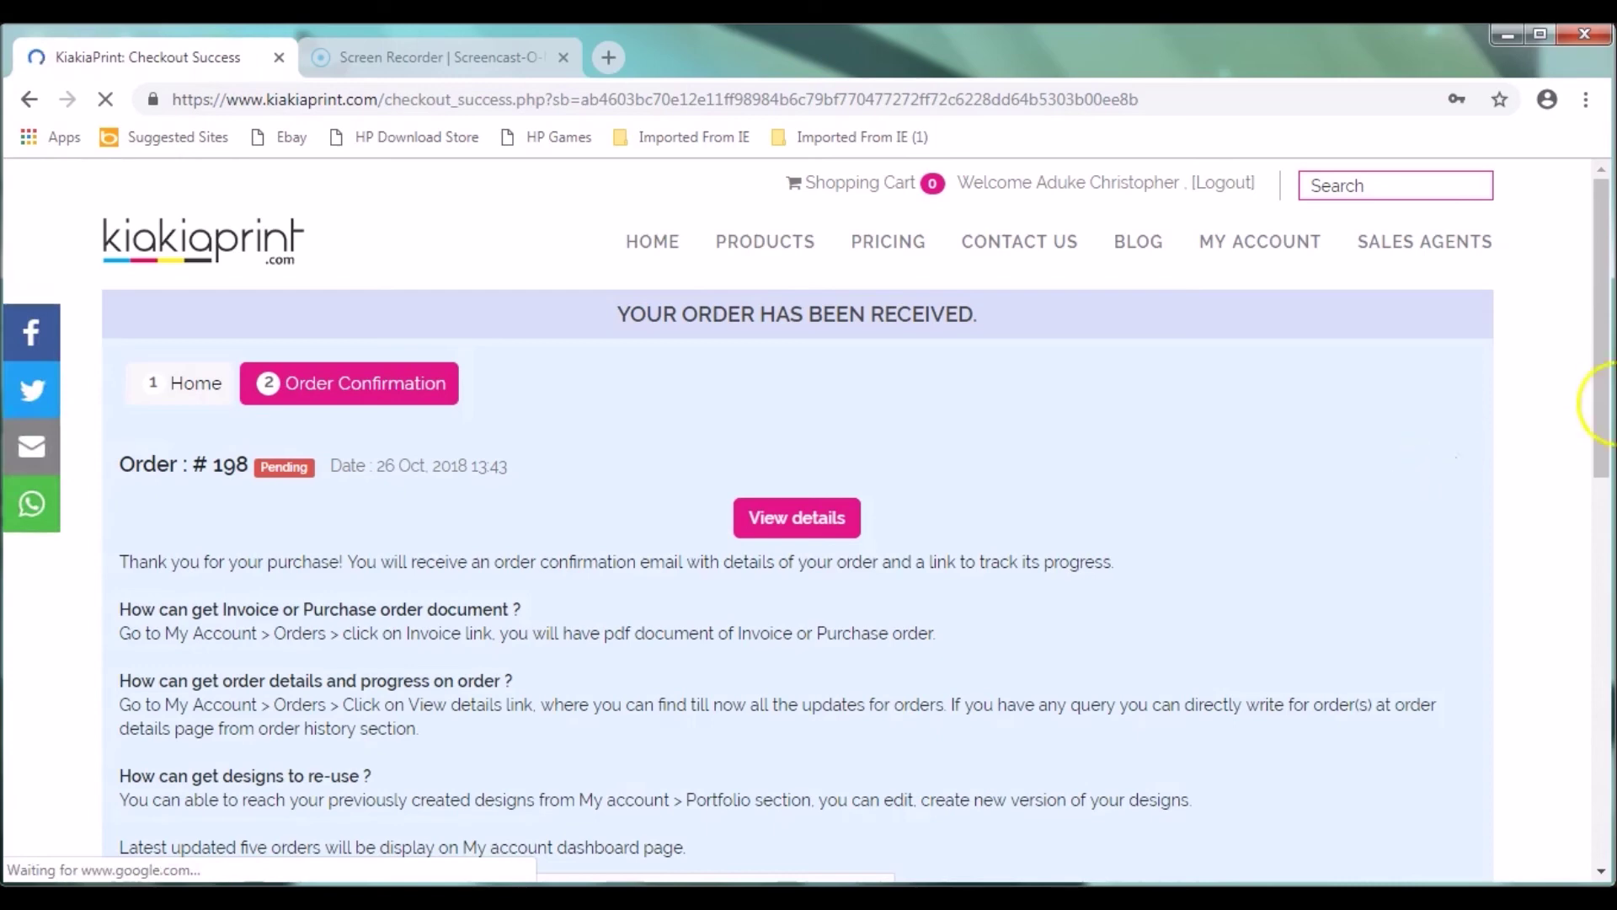
left_click(1605, 354)
left_click_drag(1605, 354, 1609, 401)
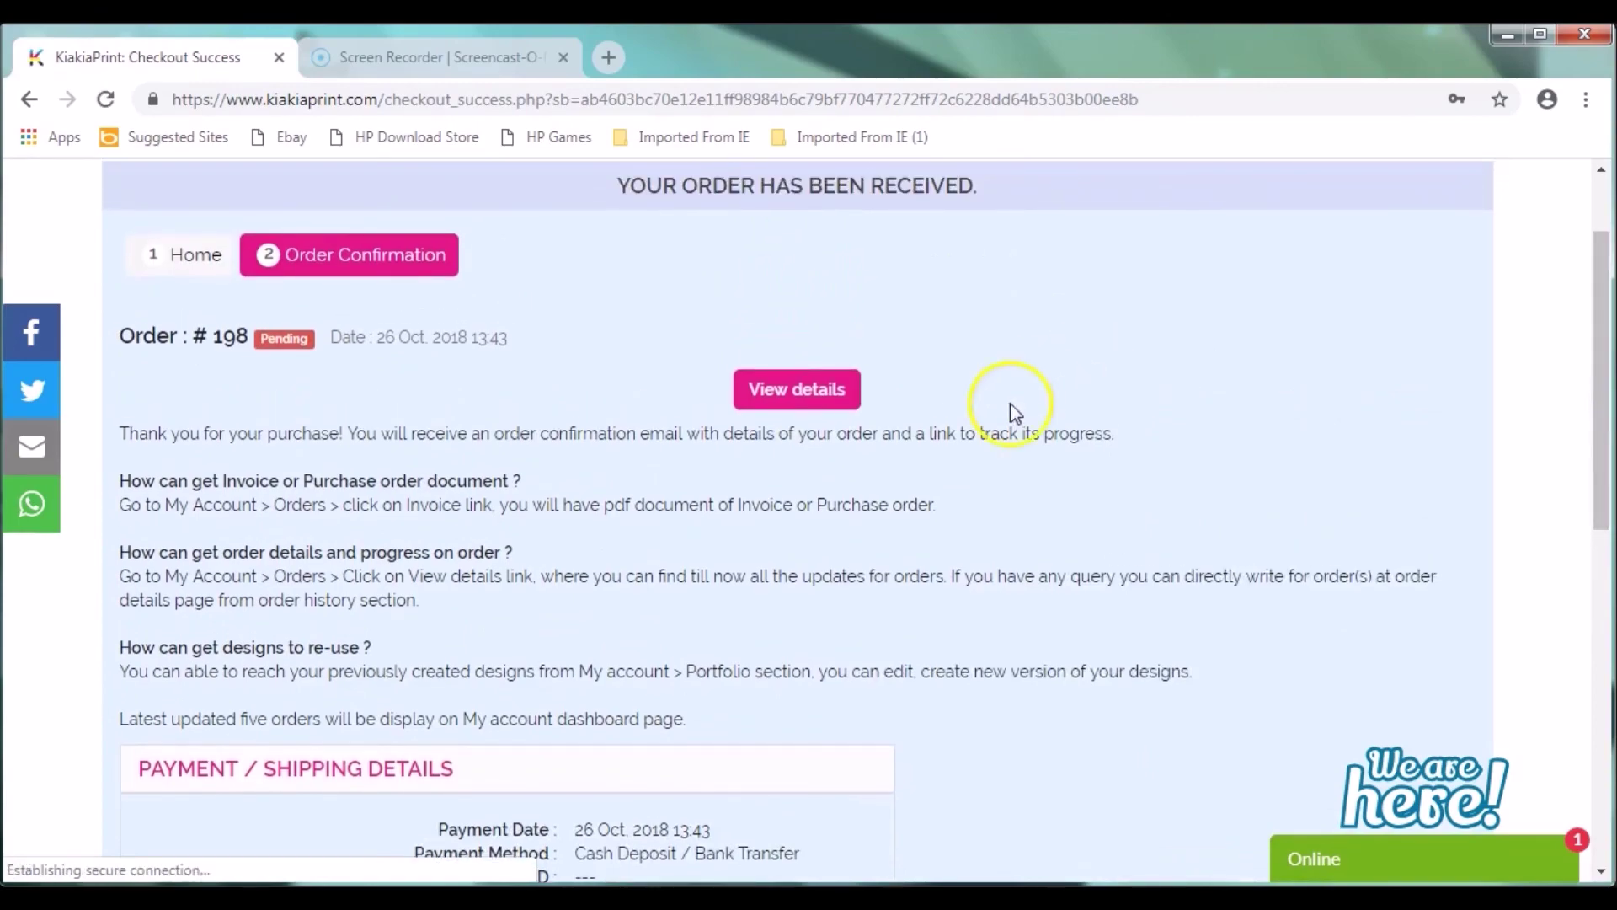
left_click(824, 390)
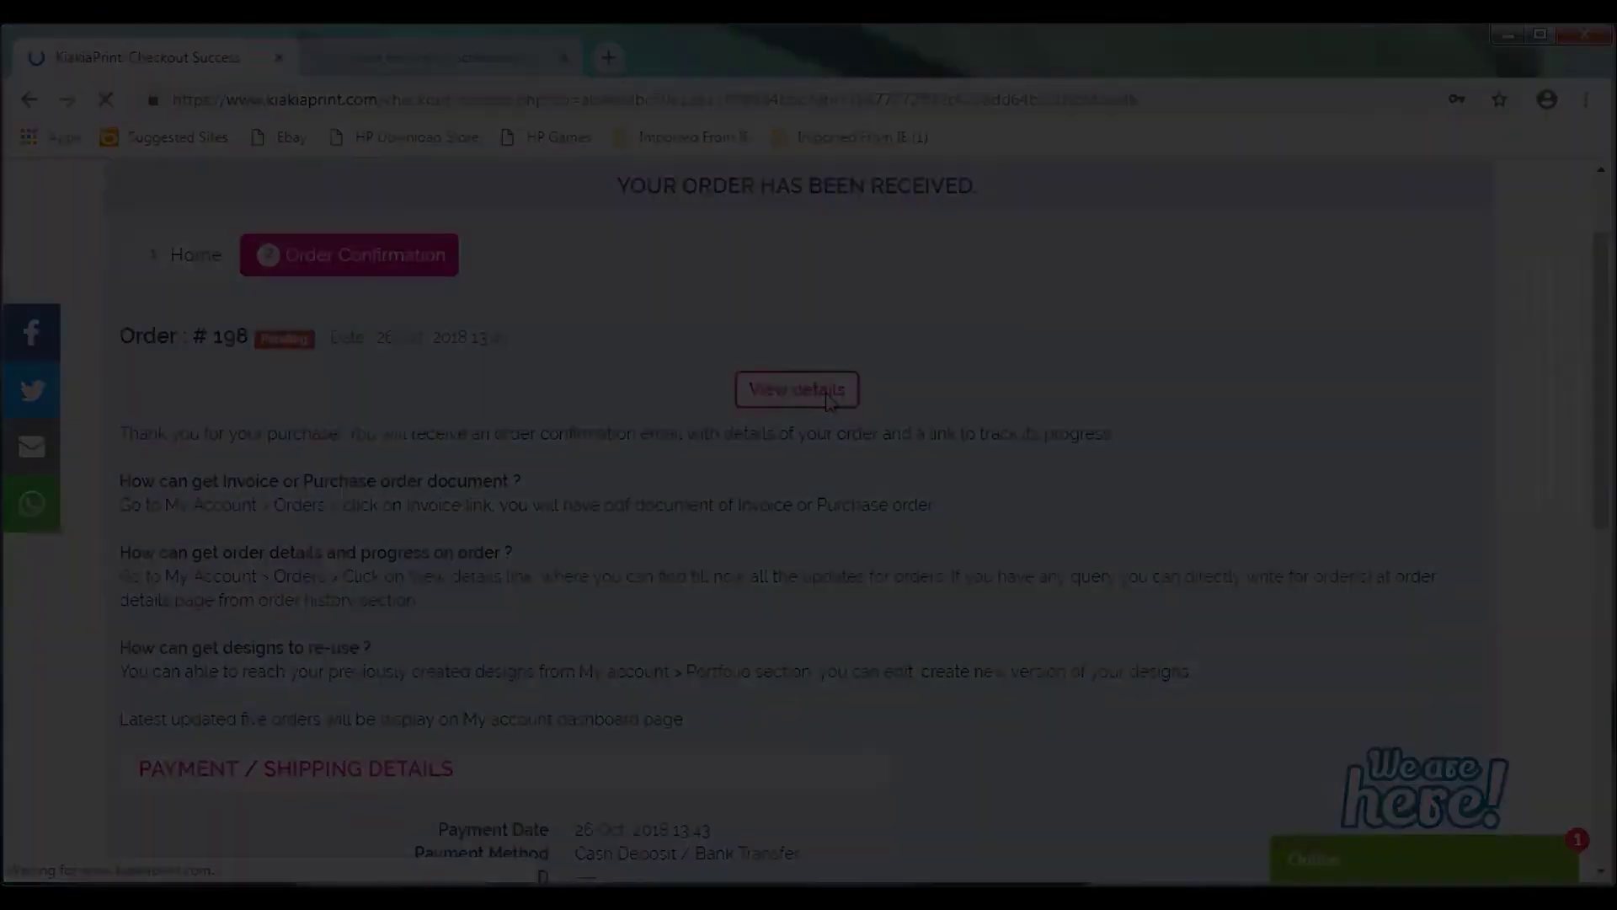